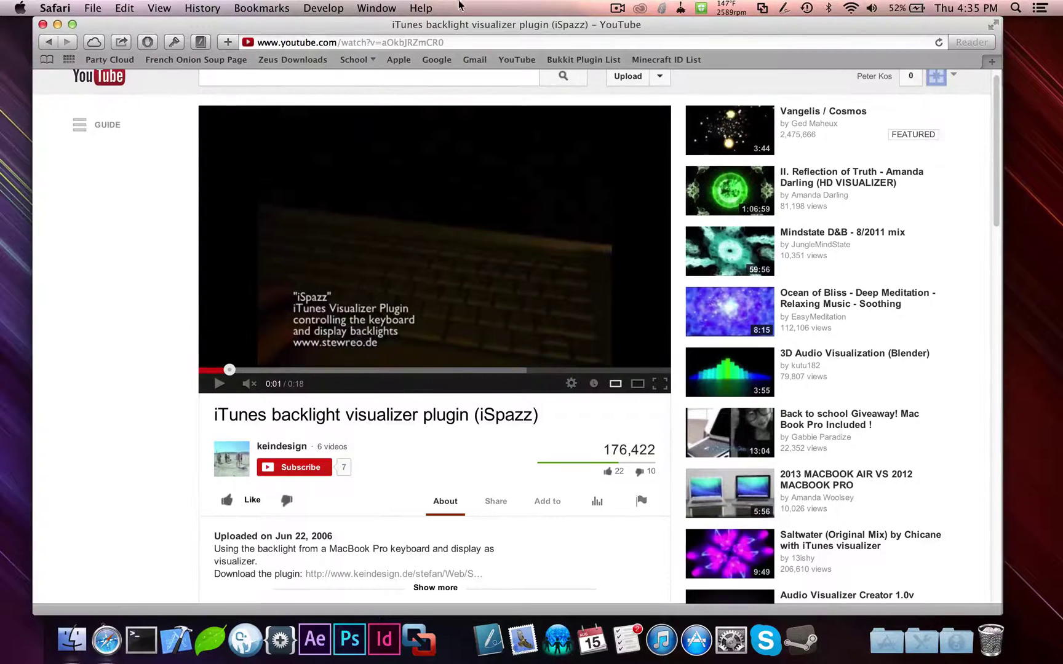
Step: Play part of the iSpazz backlight visualizer demo video, pause it, and close its browser window
{"action": "mouse_move", "coordinate": [448, 25]}
{"action": "left_mouse_down"}
{"action": "mouse_move", "coordinate": [458, 12]}
{"action": "mouse_move", "coordinate": [441, 12]}
{"action": "left_mouse_up"}
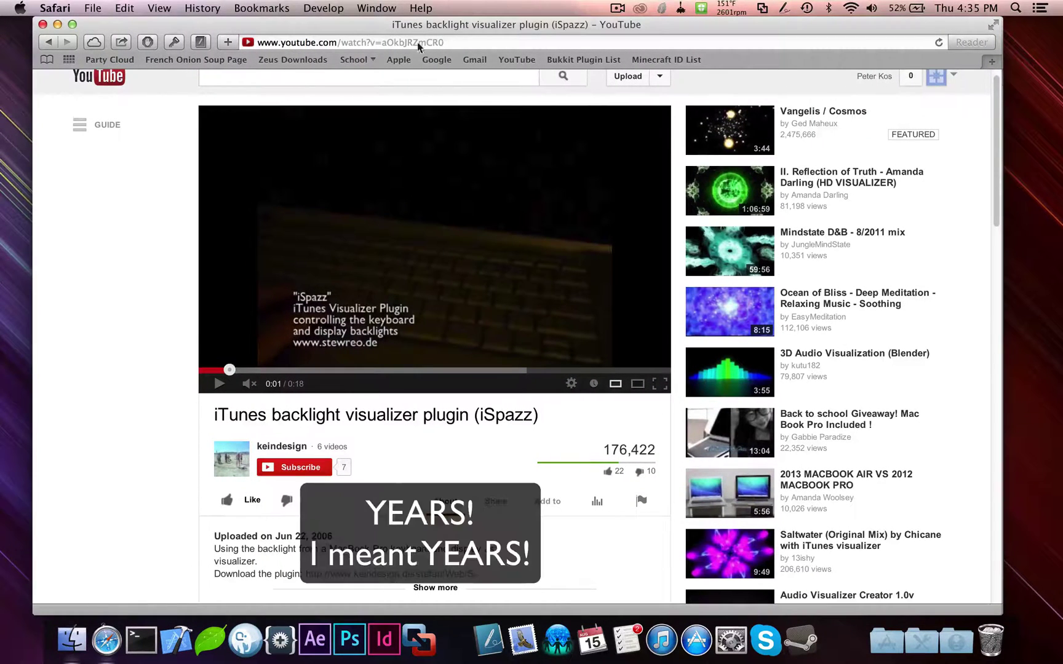
{"action": "left_click", "coordinate": [372, 267]}
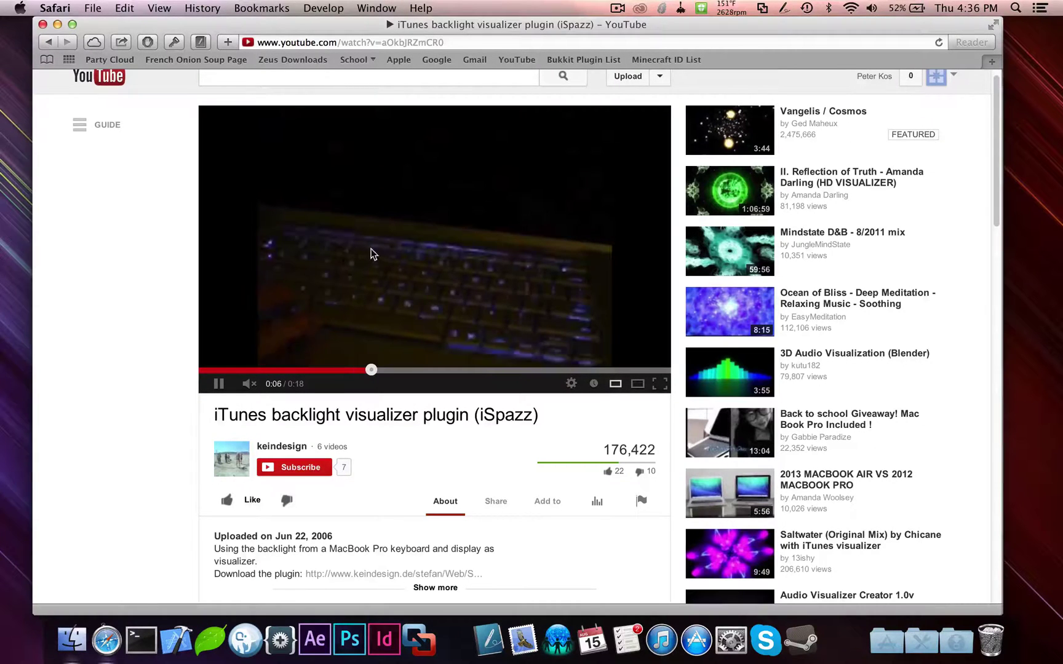
{"action": "left_click", "coordinate": [344, 332]}
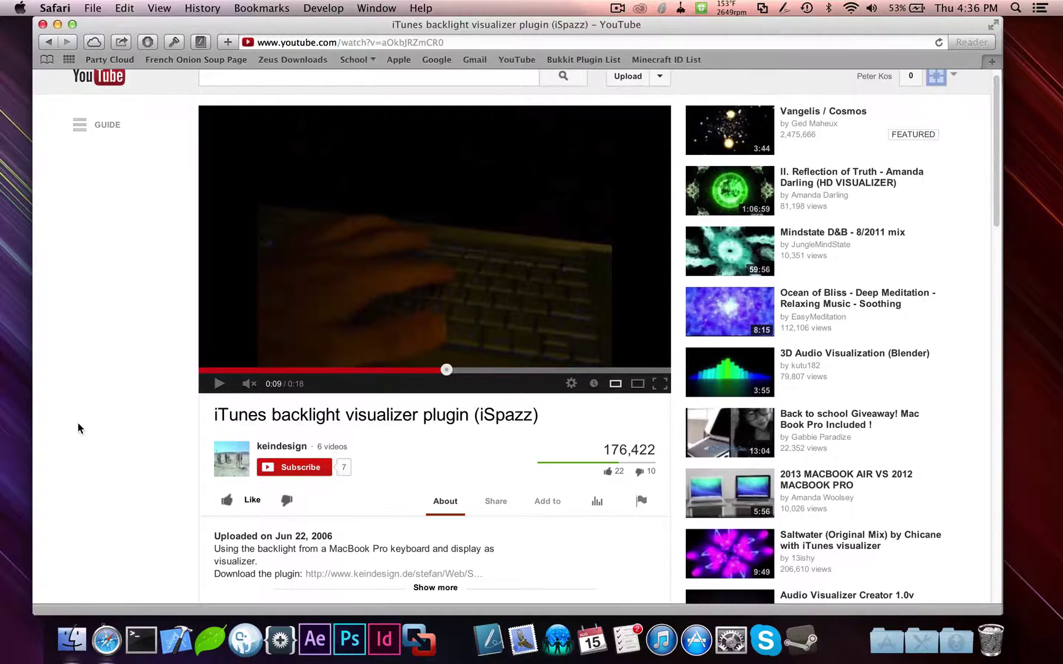
{"action": "left_click", "coordinate": [42, 25]}
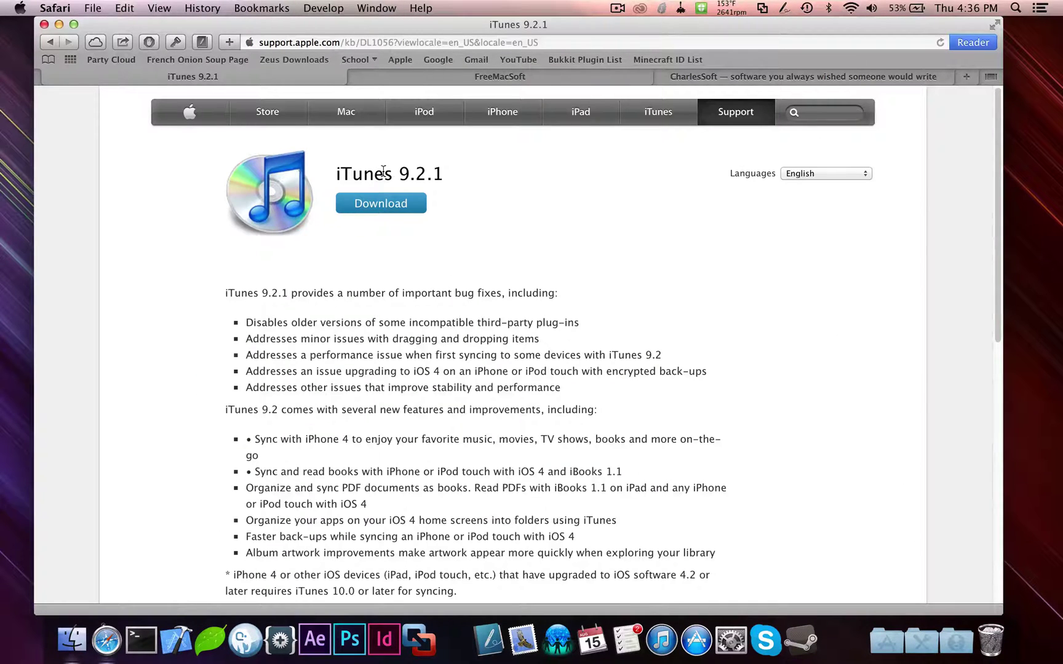
Step: Download iTunes 9.2.1 from its Apple support page and check the download's progress
{"action": "left_click_drag", "start_coordinate": [385, 170], "coordinate": [426, 172]}
{"action": "scroll", "coordinate": [105, 388], "scroll_direction": "down", "scroll_amount": 3}
{"action": "scroll", "coordinate": [112, 458], "scroll_direction": "up", "scroll_amount": 3}
{"action": "scroll", "coordinate": [176, 575], "scroll_direction": "down", "scroll_amount": 5}
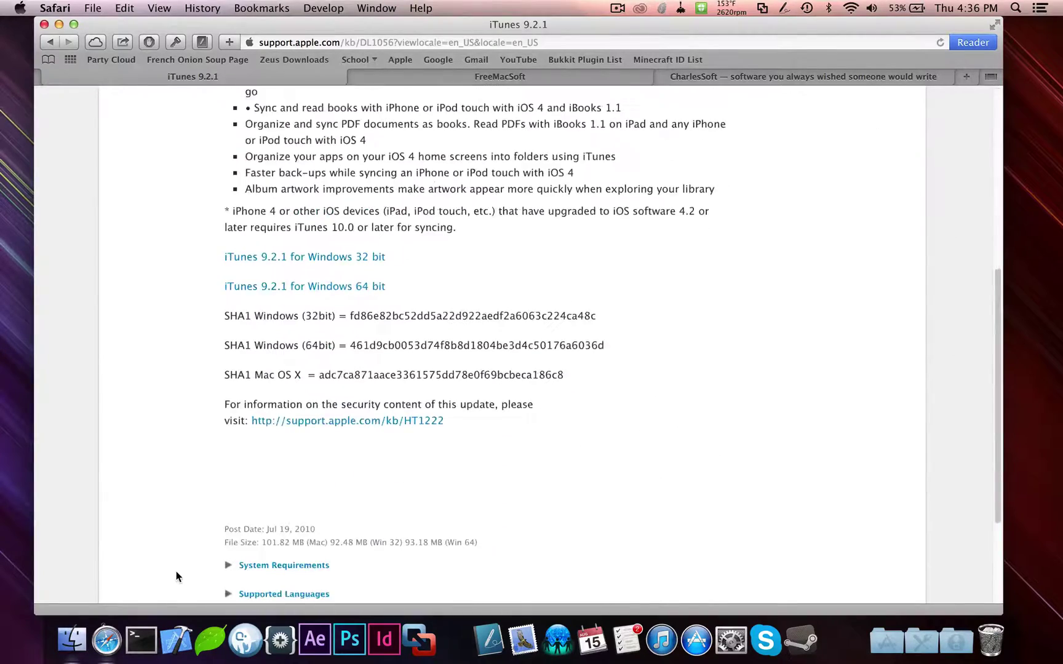
{"action": "scroll", "coordinate": [177, 574], "scroll_direction": "up", "scroll_amount": 5}
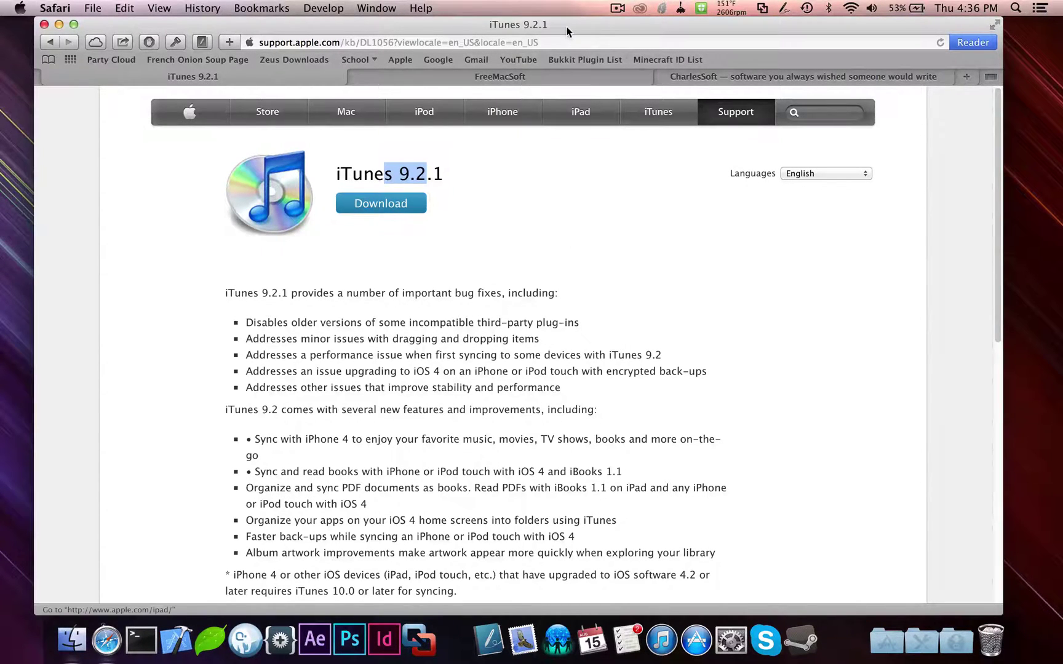
{"action": "left_click_drag", "start_coordinate": [569, 26], "coordinate": [575, 26]}
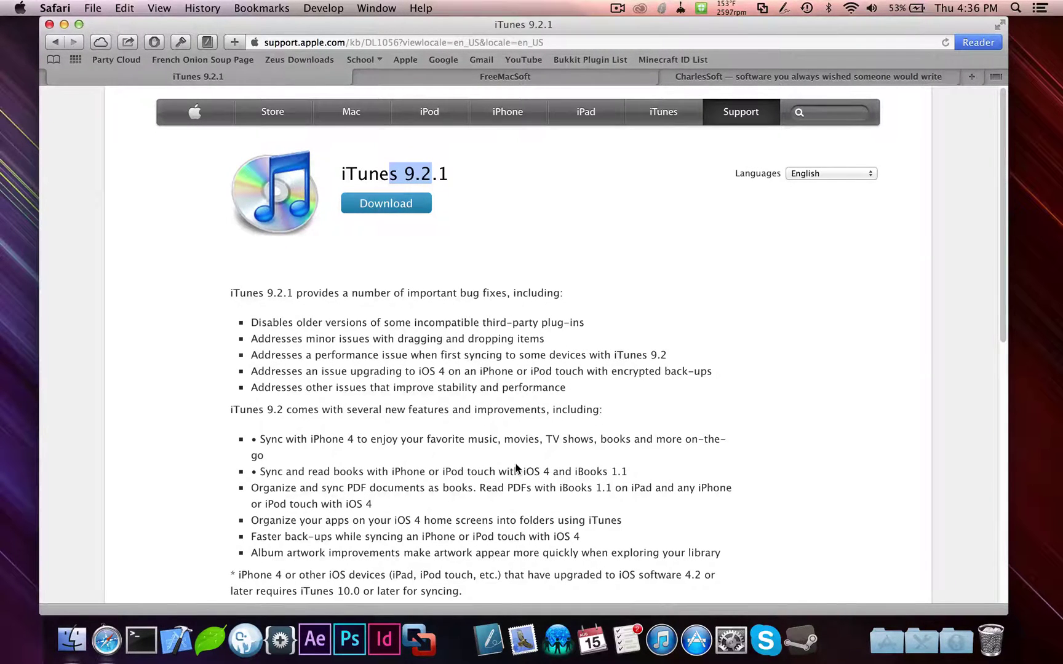
{"action": "left_click", "coordinate": [361, 206]}
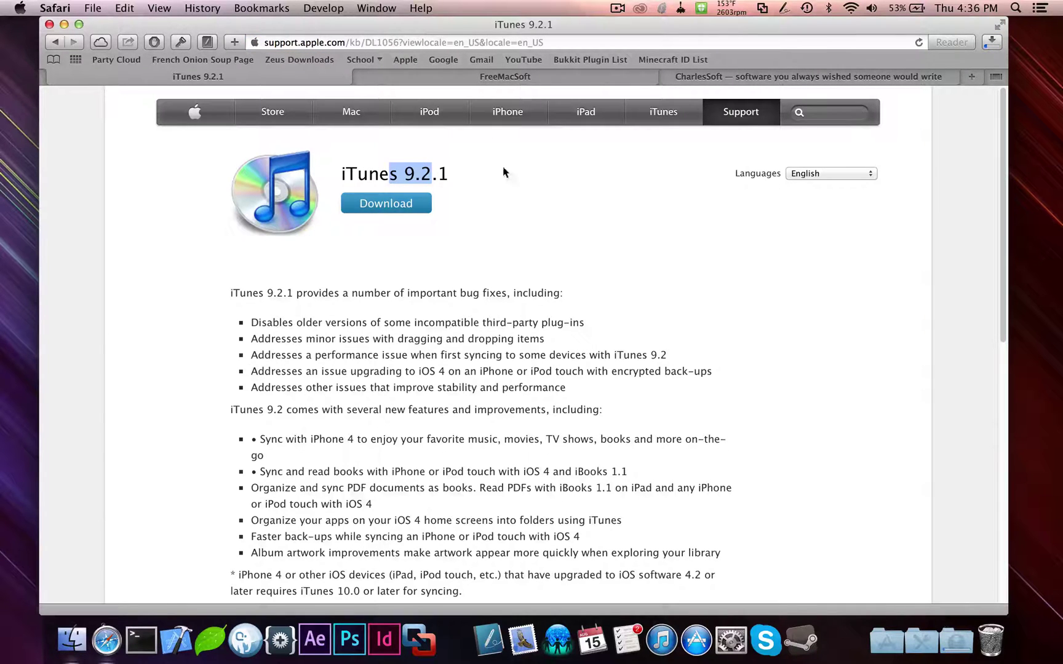
{"action": "left_click", "coordinate": [656, 242]}
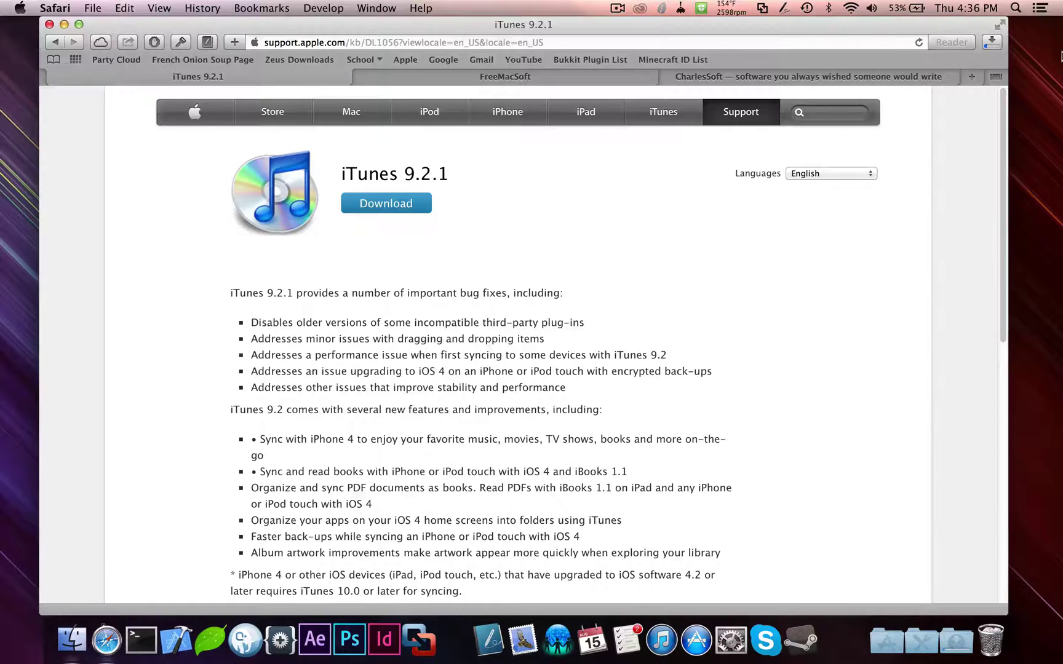
{"action": "left_click", "coordinate": [996, 42]}
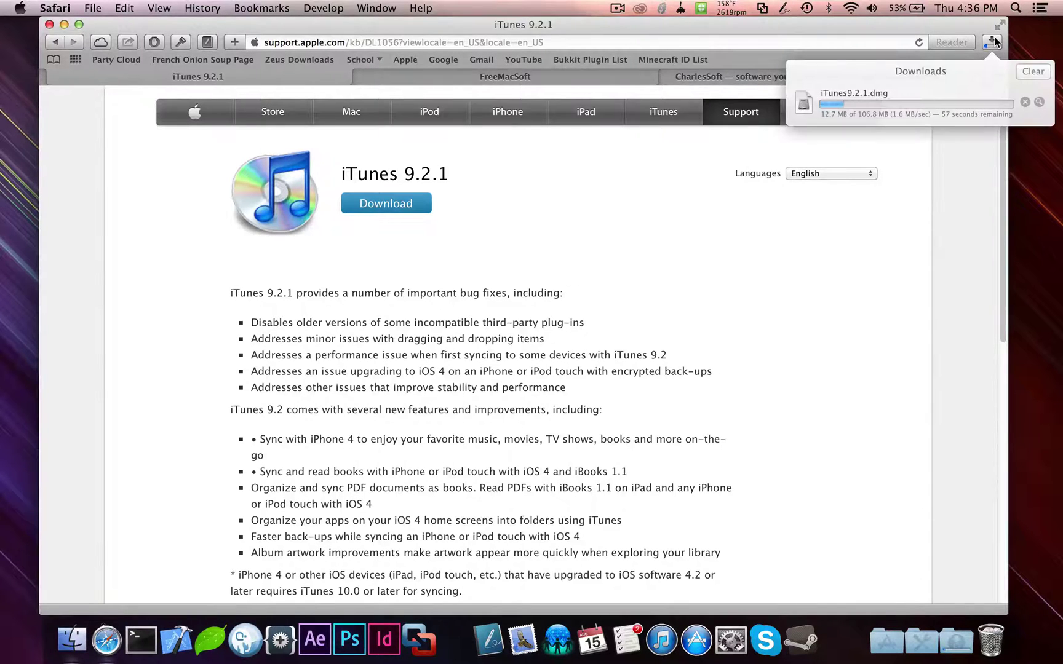
{"action": "left_click", "coordinate": [996, 41]}
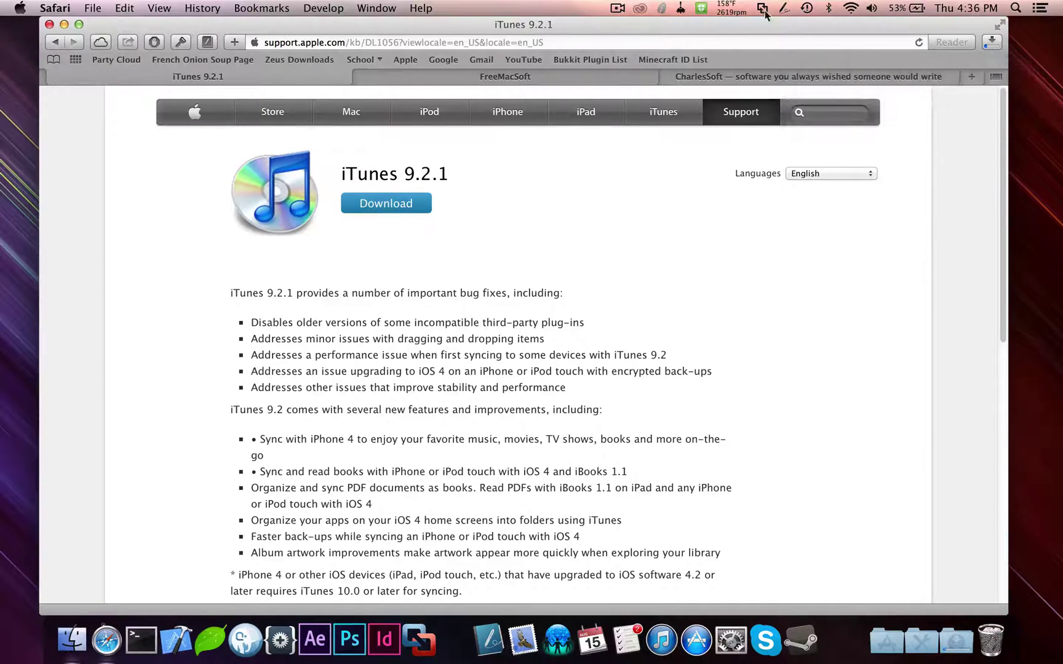
Step: Examine the AppCleaner page on FreeMacSoft and the Pacifist 3.0.10 page on CharlesSoft
{"action": "left_click", "coordinate": [474, 73]}
{"action": "scroll", "coordinate": [195, 358], "scroll_direction": "down", "scroll_amount": 3}
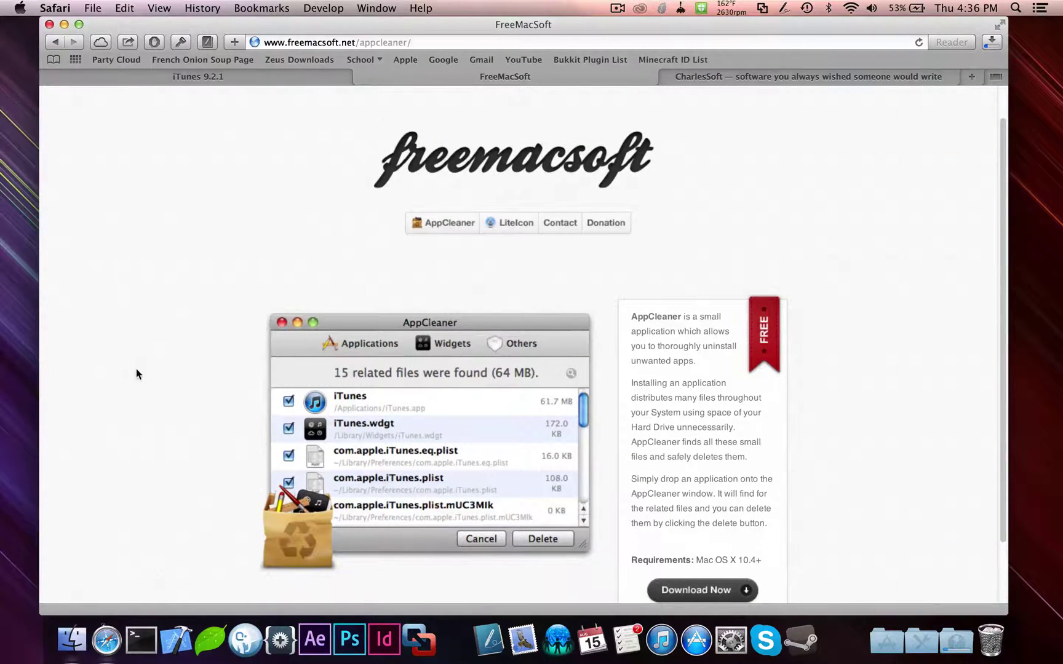
{"action": "scroll", "coordinate": [132, 366], "scroll_direction": "down", "scroll_amount": 5}
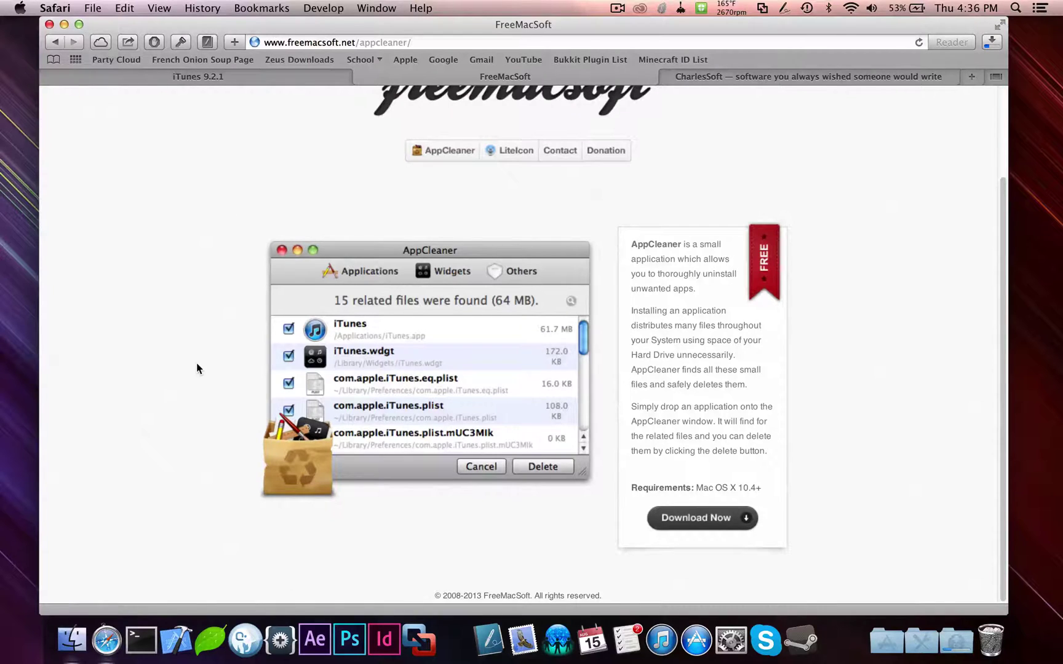
{"action": "left_click", "coordinate": [718, 73]}
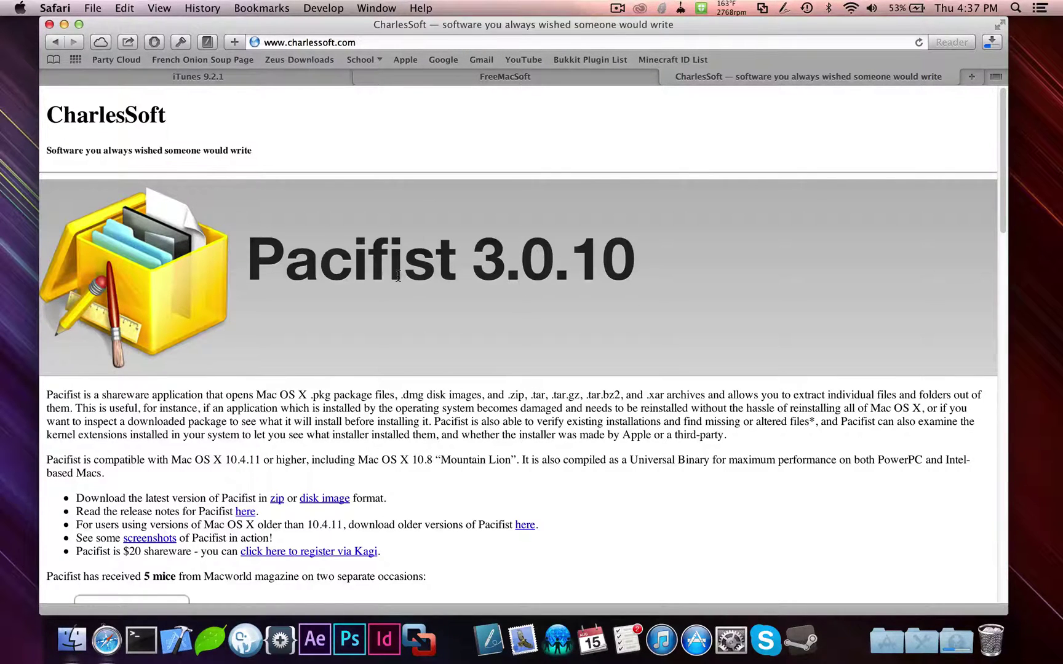
{"action": "left_click", "coordinate": [992, 42]}
{"action": "left_click", "coordinate": [565, 219]}
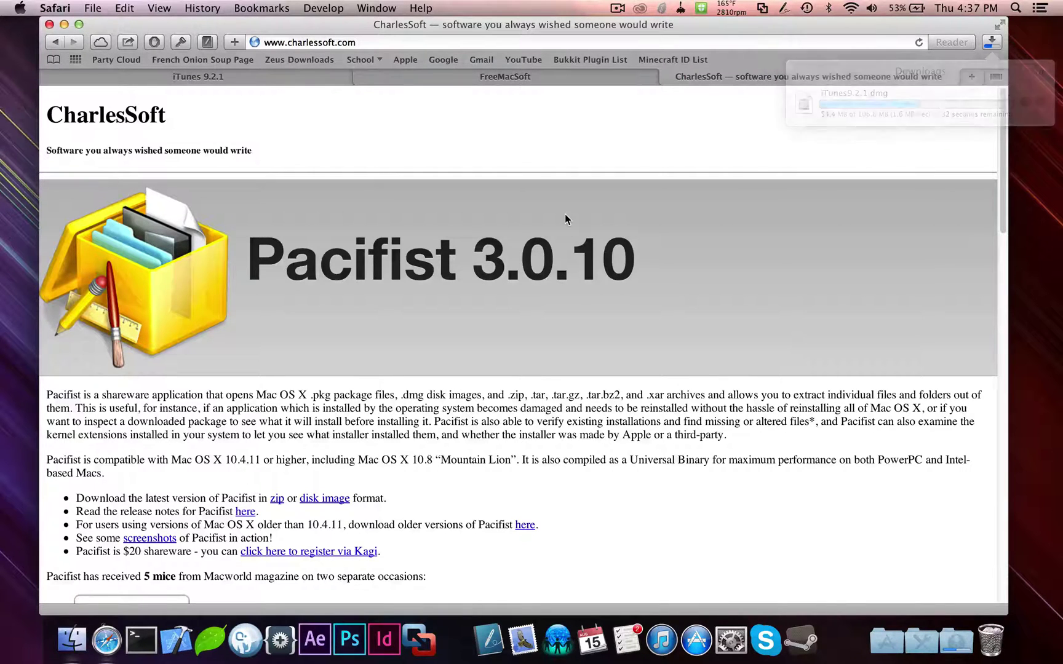
{"action": "left_click", "coordinate": [505, 76]}
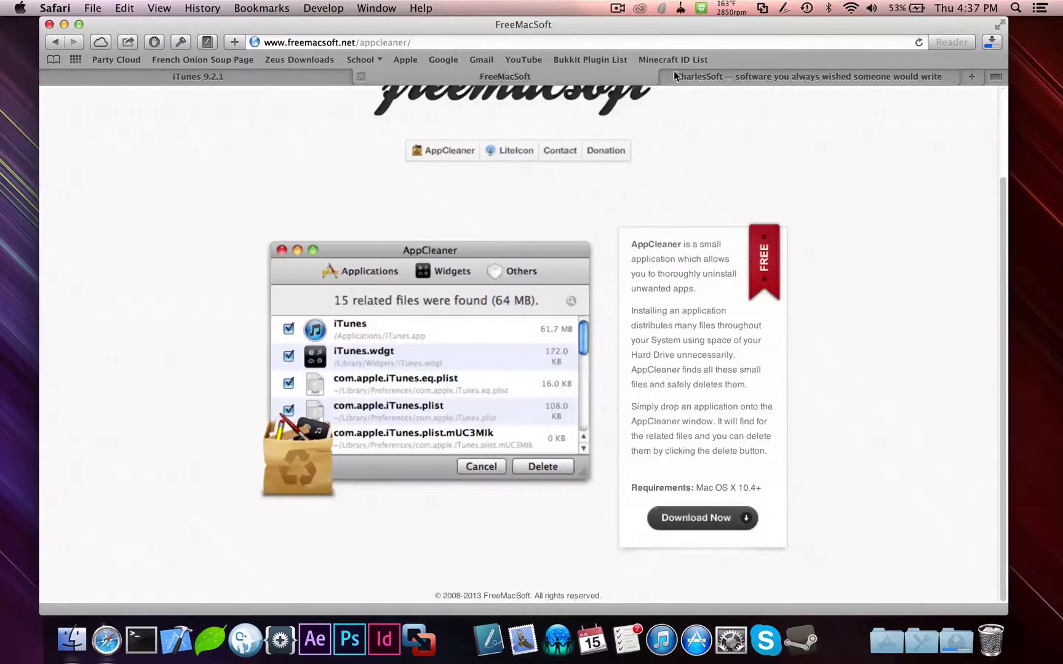
{"action": "left_click", "coordinate": [722, 75]}
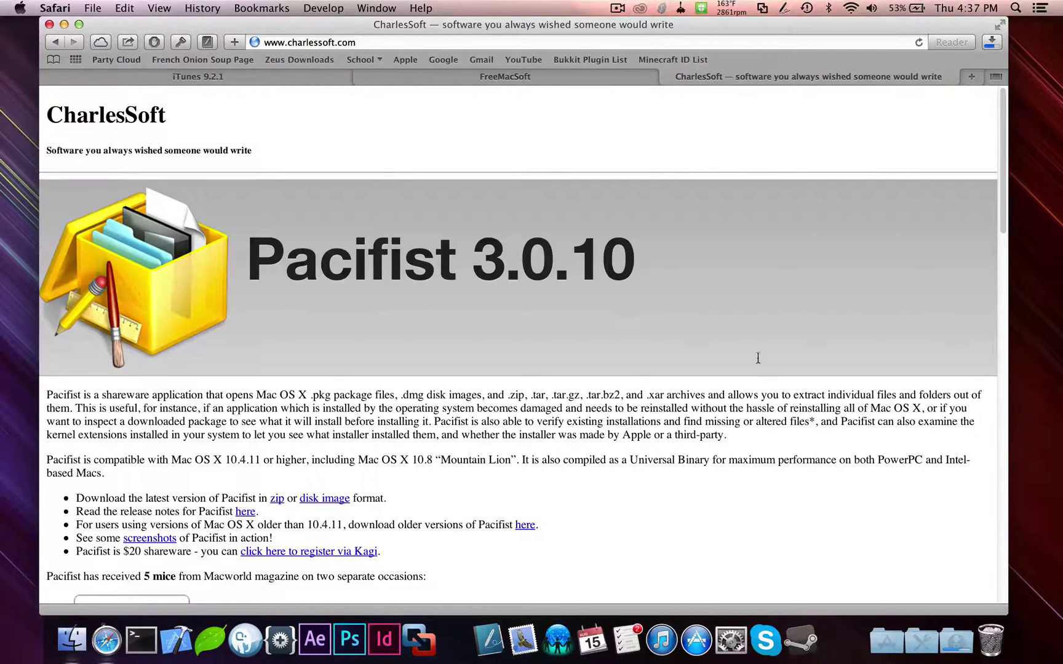
{"action": "left_click", "coordinate": [567, 77]}
{"action": "scroll", "coordinate": [358, 304], "scroll_direction": "up", "scroll_amount": 2}
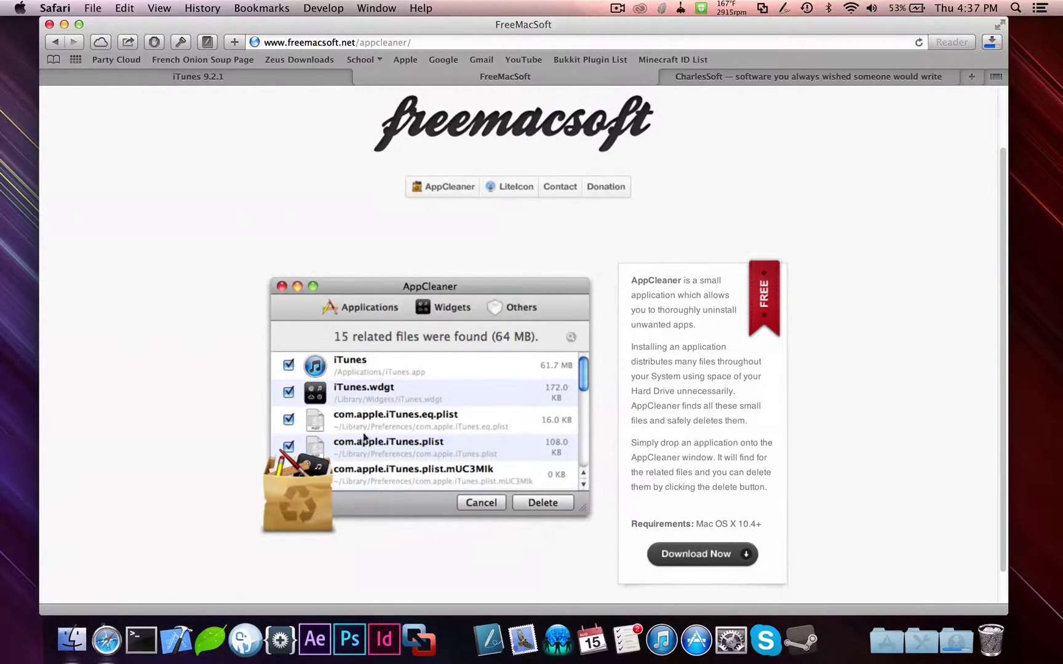
{"action": "left_click", "coordinate": [868, 76]}
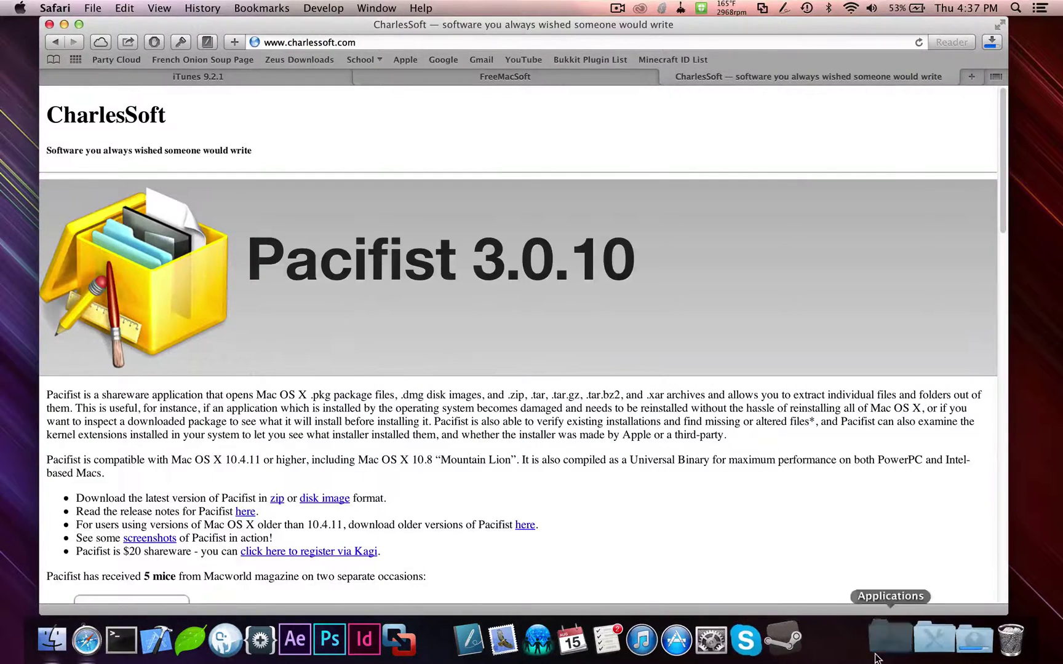
Step: Look over the installed applications, dismiss the list, and close the browser window
{"action": "left_click", "coordinate": [895, 639]}
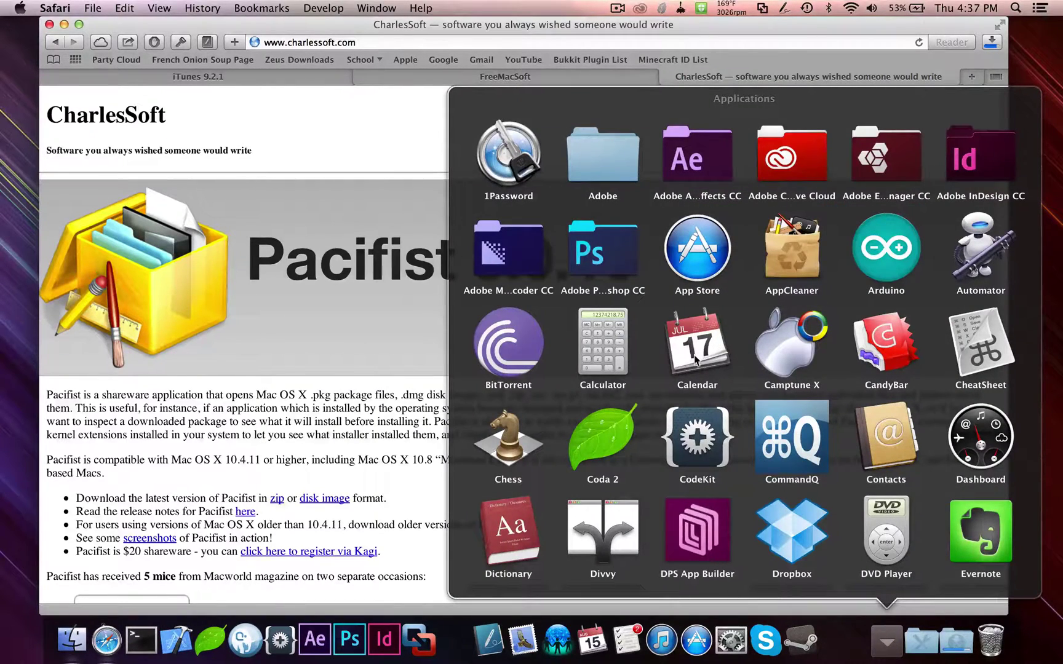
{"action": "left_click", "coordinate": [320, 455]}
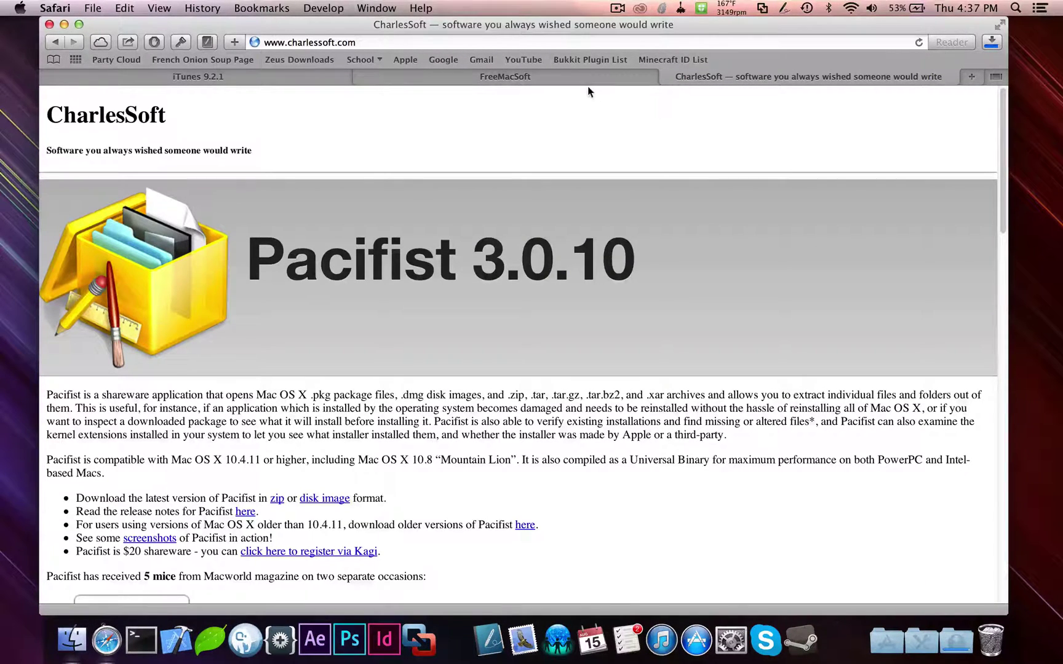
{"action": "left_click", "coordinate": [49, 24]}
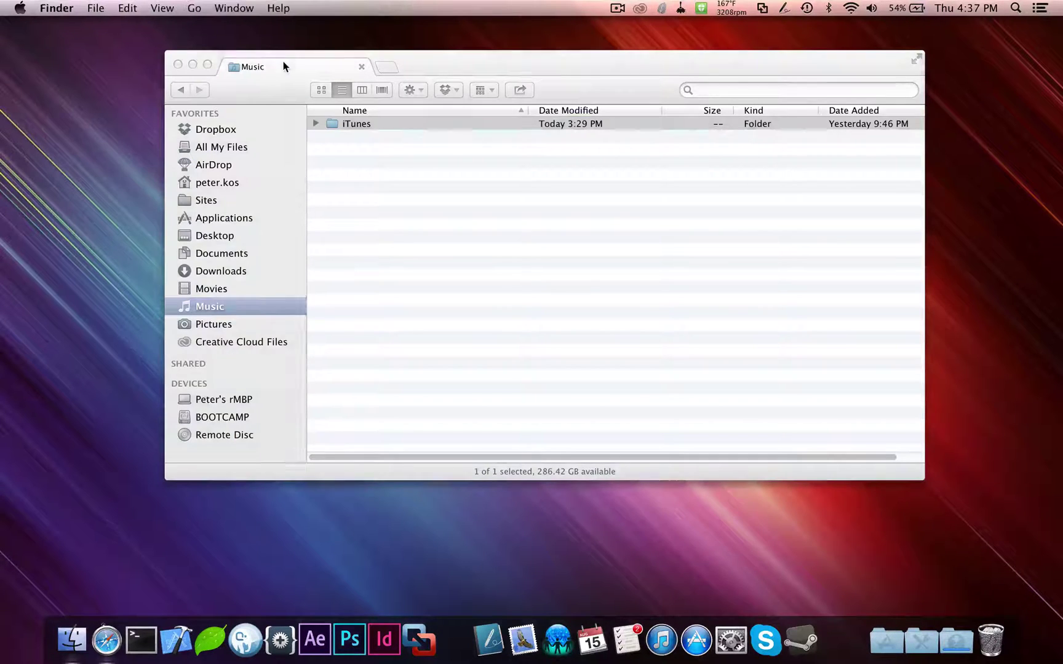
Step: In Finder, rename the iTunes folder inside the Music folder to "iTunes Backup"
{"action": "left_click", "coordinate": [283, 62]}
{"action": "left_click_drag", "start_coordinate": [449, 56], "coordinate": [449, 72]}
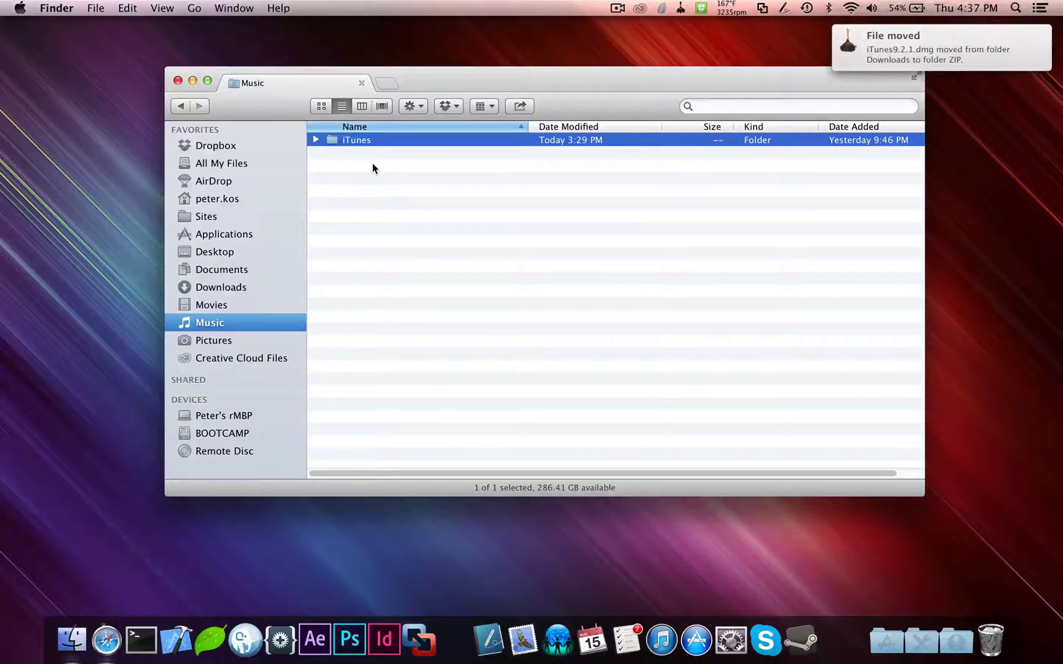
{"action": "key", "text": "Return"}
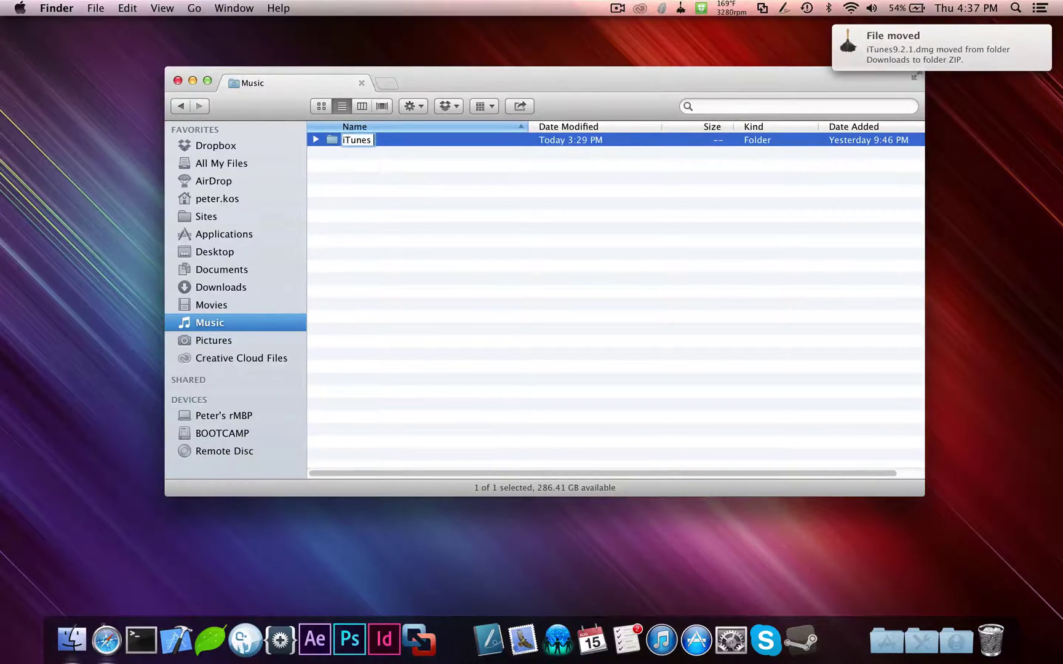
{"action": "type", "text": "Backup"}
{"action": "key", "text": "BackSpace"}
{"action": "key", "text": "BackSpace"}
{"action": "type", "text": "p"}
{"action": "key", "text": "BackSpace"}
{"action": "type", "text": "uo"}
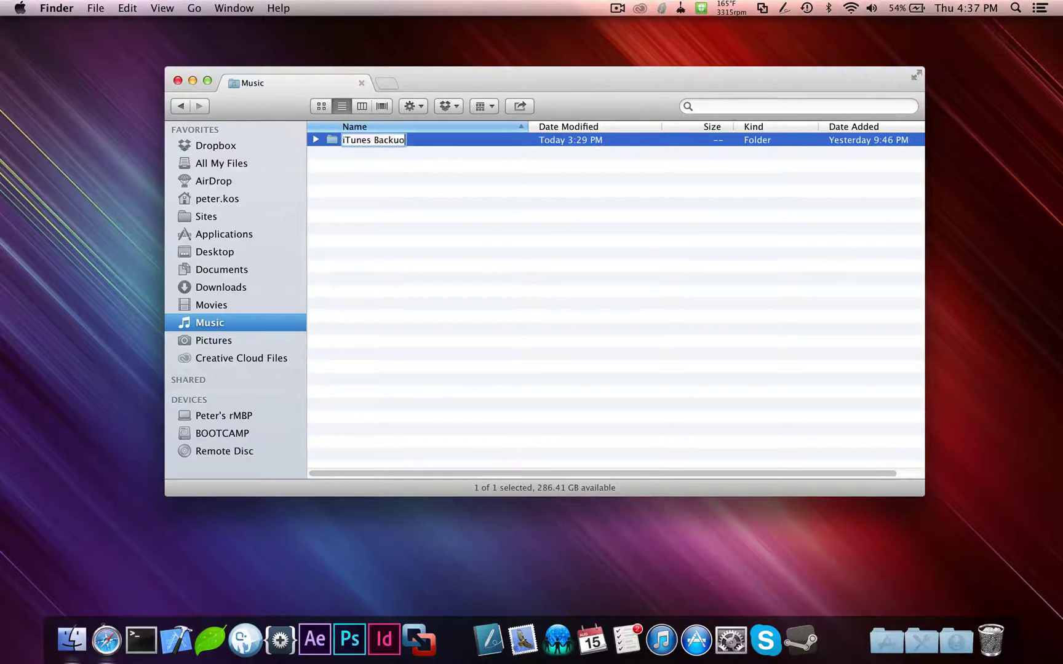
{"action": "key", "text": "Return"}
{"action": "left_click", "coordinate": [420, 213]}
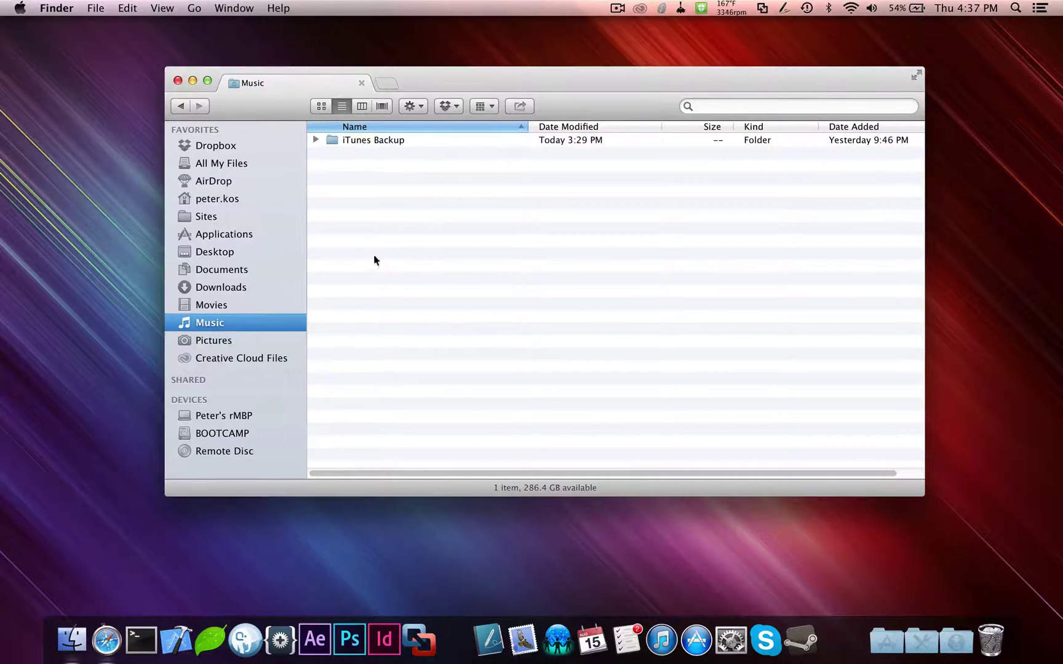
Step: Inspect the contents of the iTunes Backup folder and collapse it again
{"action": "left_click", "coordinate": [315, 140]}
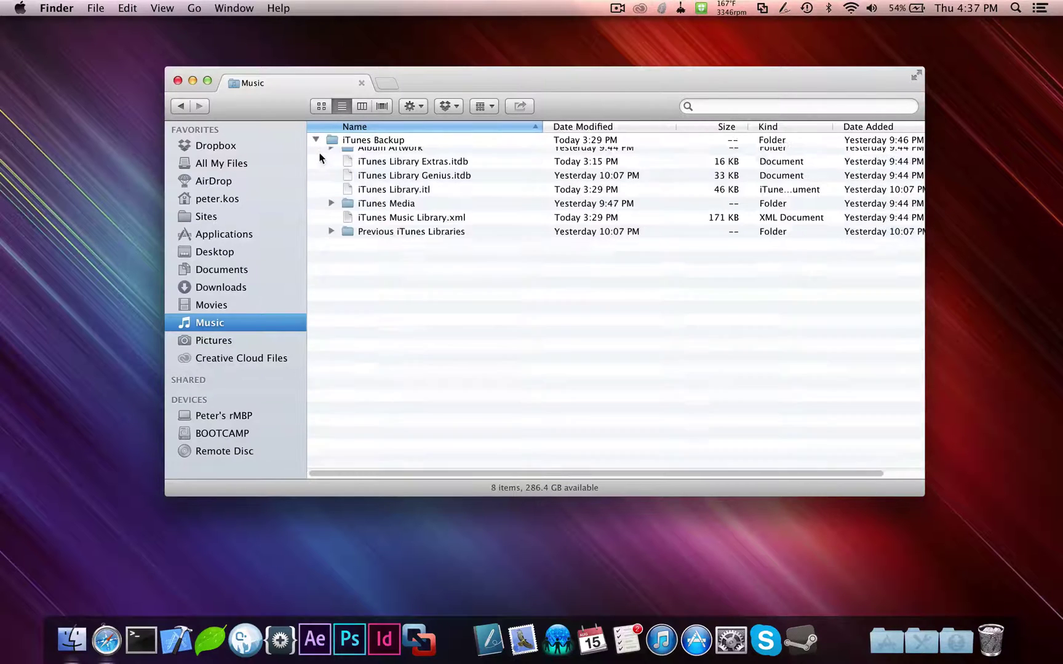
{"action": "left_click", "coordinate": [316, 141]}
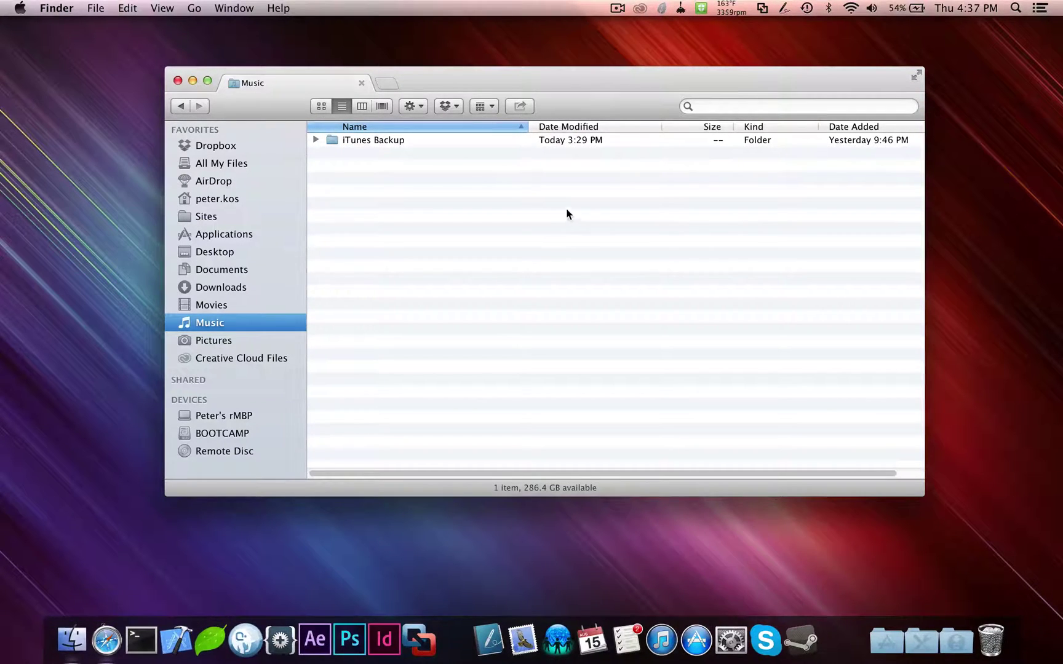
{"action": "left_click", "coordinate": [315, 139]}
{"action": "left_click", "coordinate": [315, 140]}
{"action": "left_click", "coordinate": [109, 651]}
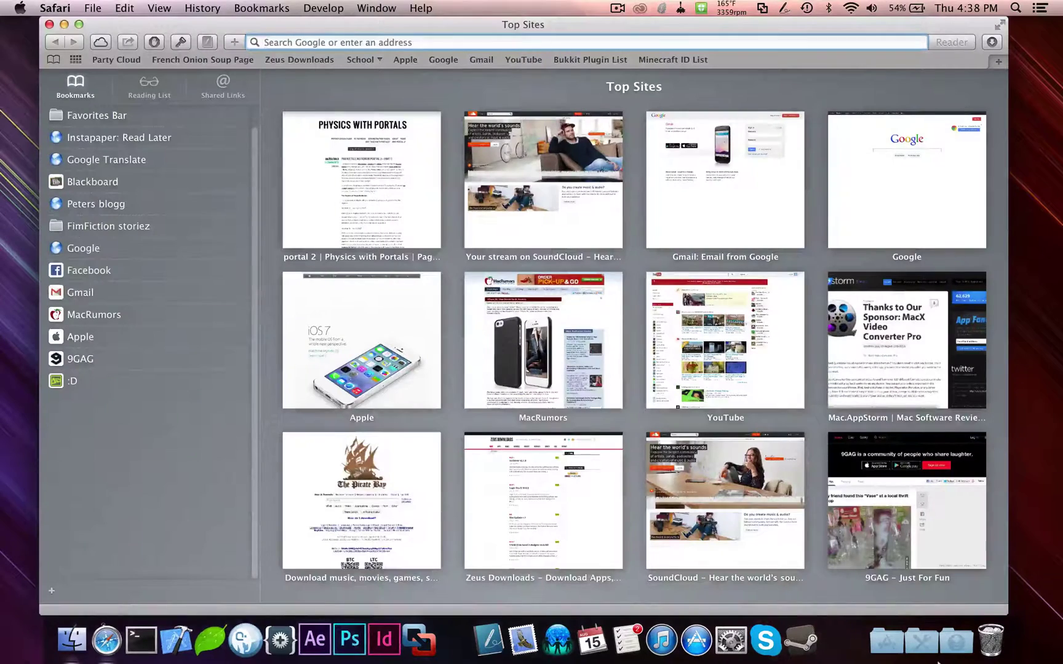
{"action": "key", "text": "super+h"}
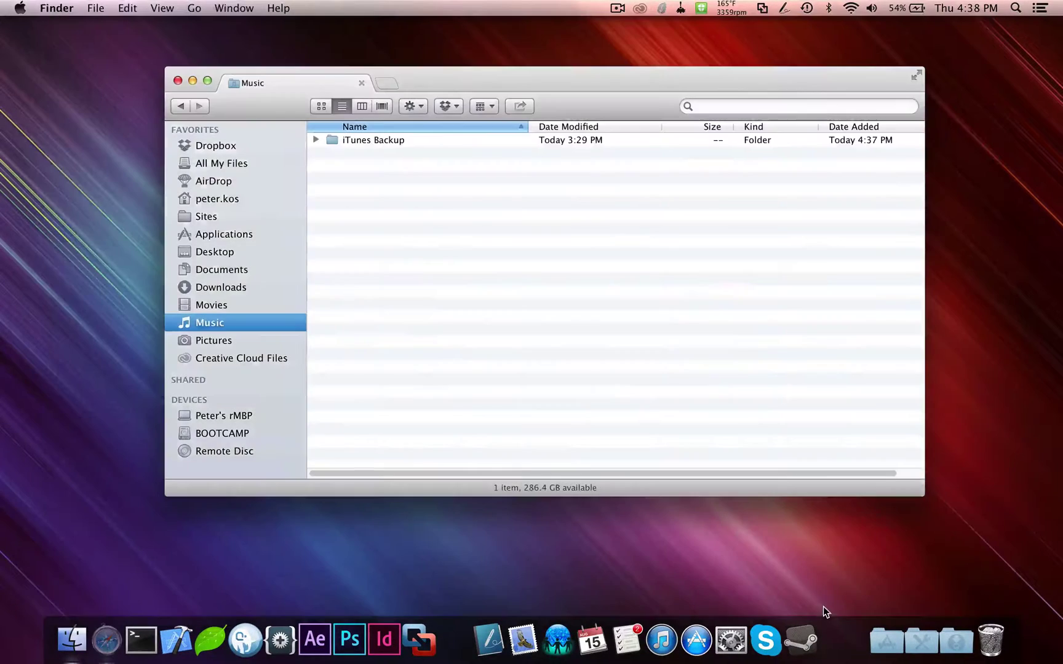
Step: Launch AppCleaner and load the iTunes application into it to find its related files
{"action": "left_click", "coordinate": [885, 641]}
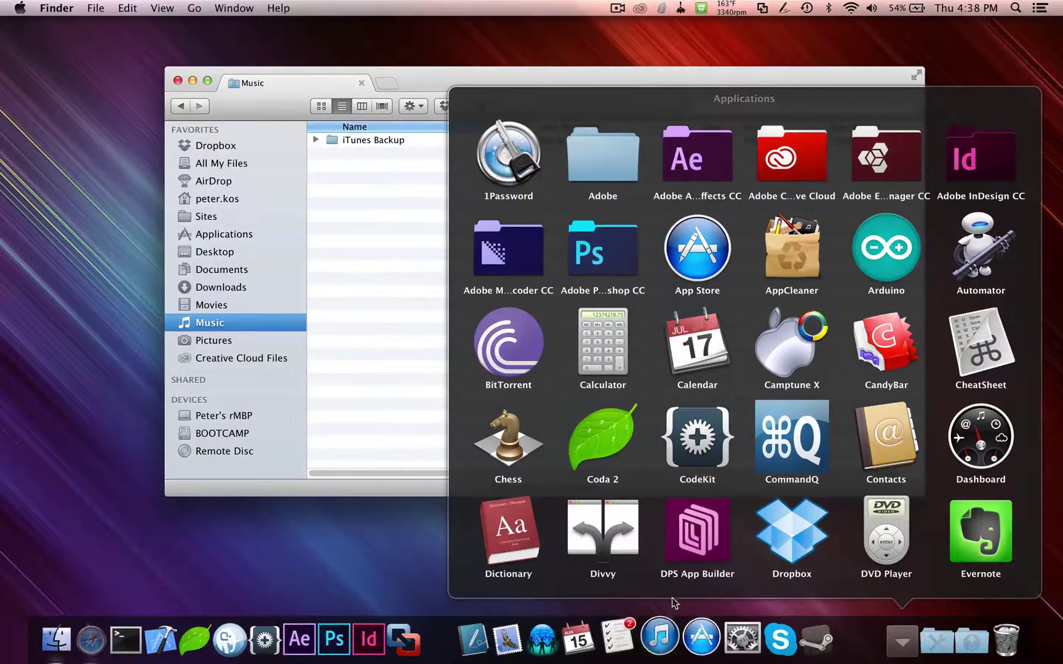
{"action": "left_click", "coordinate": [797, 243]}
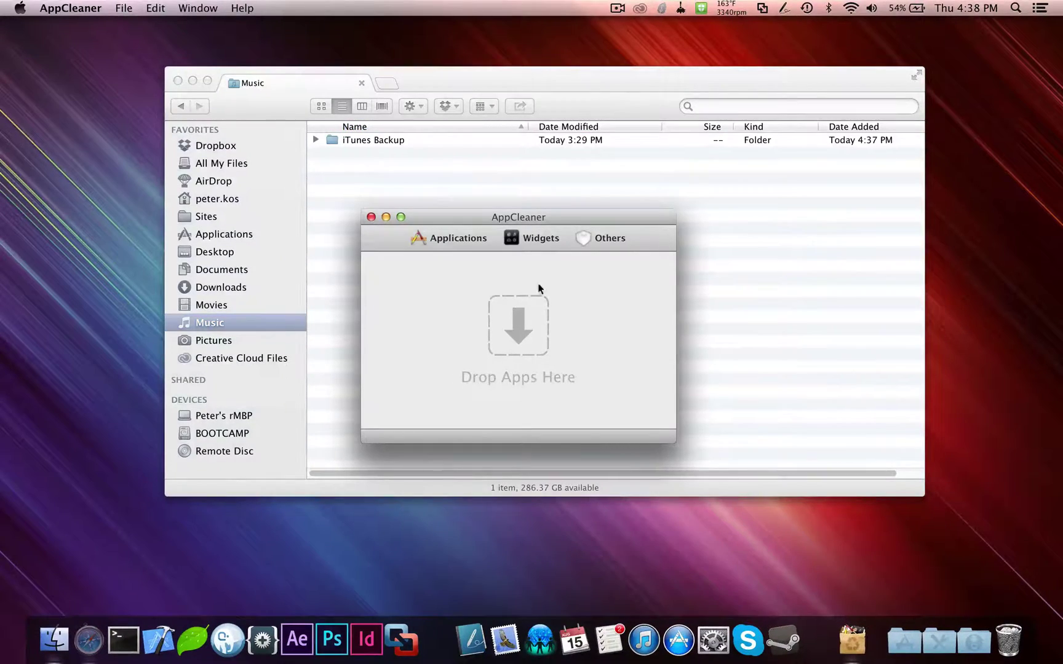
{"action": "left_click", "coordinate": [904, 656]}
{"action": "scroll", "coordinate": [655, 285], "scroll_direction": "down", "scroll_amount": 5}
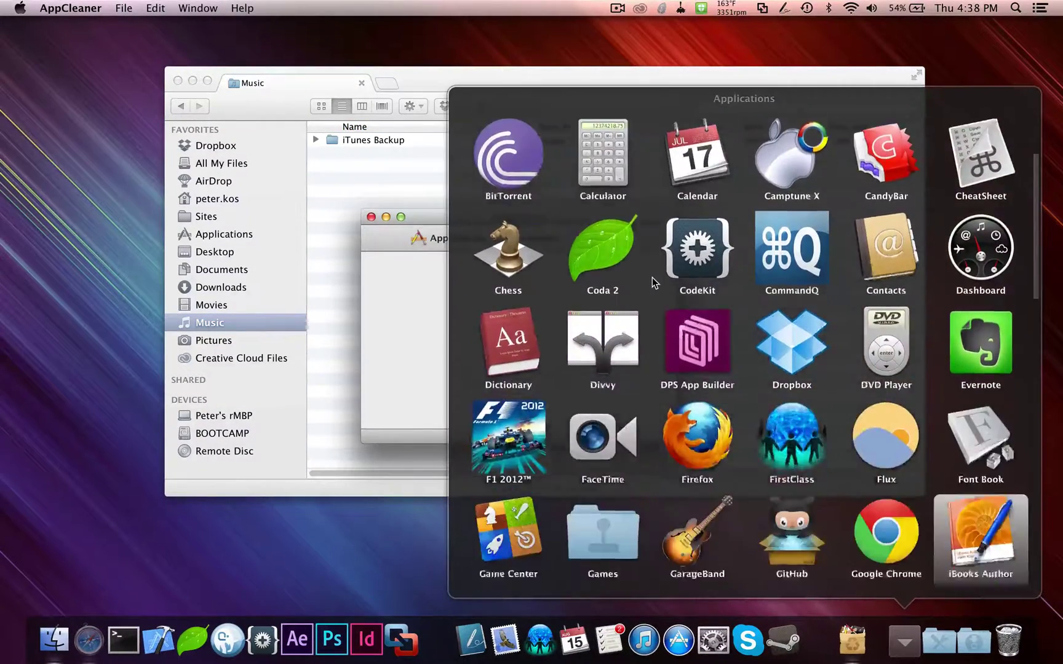
{"action": "scroll", "coordinate": [665, 495], "scroll_direction": "down", "scroll_amount": 5}
{"action": "left_click_drag", "start_coordinate": [886, 418], "coordinate": [578, 369]}
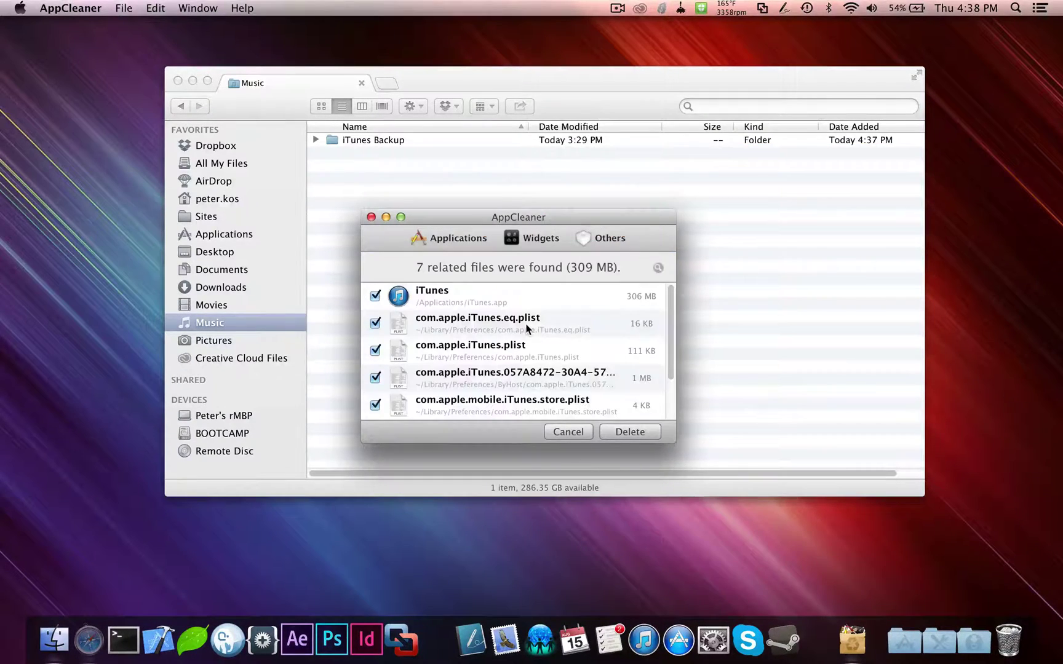
{"action": "left_click", "coordinate": [332, 185]}
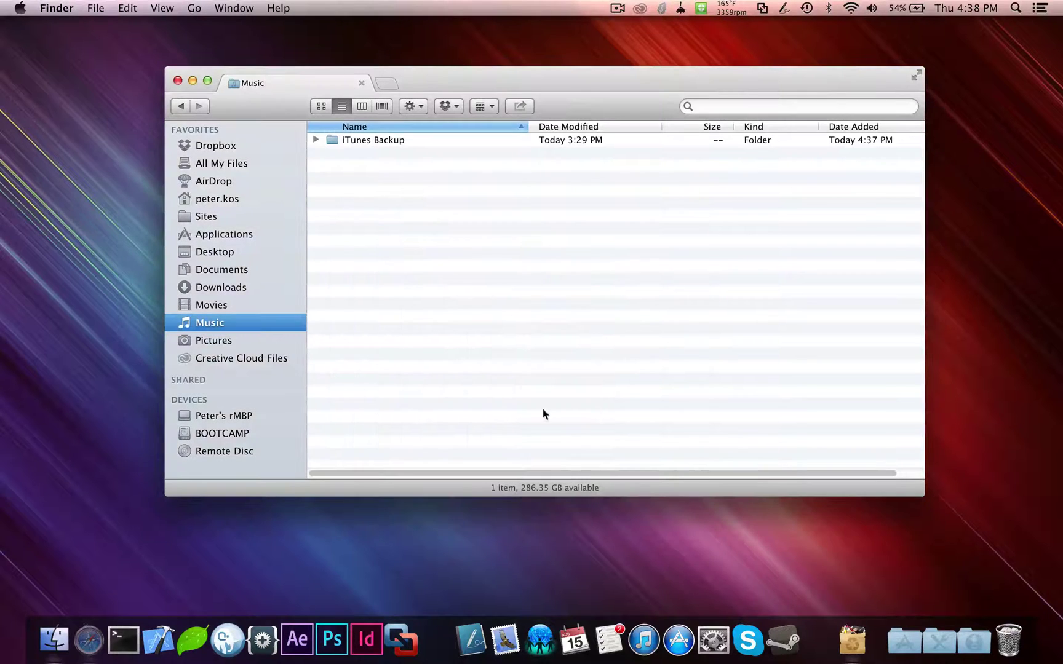
Step: Switch to AppCleaner and check its General and SmartDelete preferences, including the option to protect default apps
{"action": "left_click", "coordinate": [841, 640]}
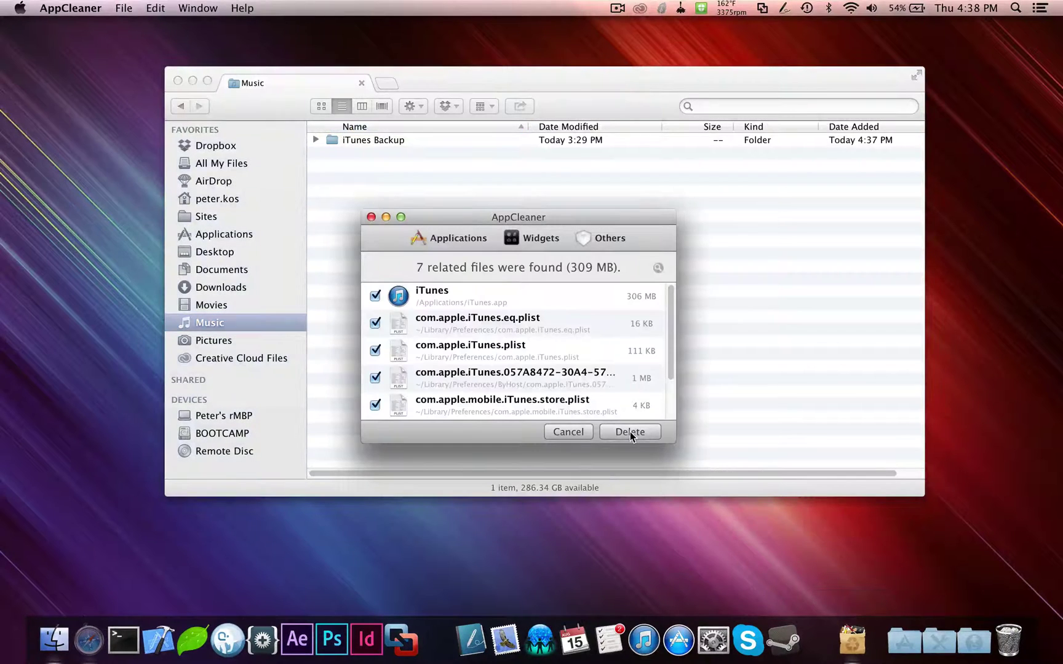
{"action": "left_click", "coordinate": [77, 6]}
{"action": "left_click", "coordinate": [78, 44]}
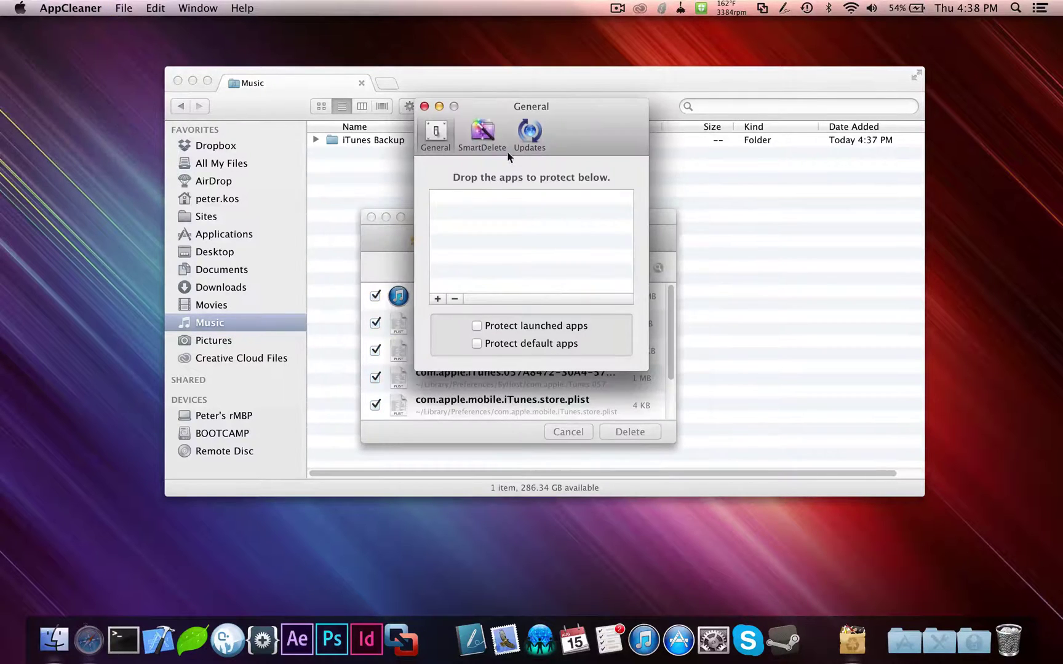
{"action": "left_click", "coordinate": [491, 141]}
{"action": "left_click", "coordinate": [448, 145]}
{"action": "left_click", "coordinate": [519, 345]}
{"action": "left_click", "coordinate": [424, 106]}
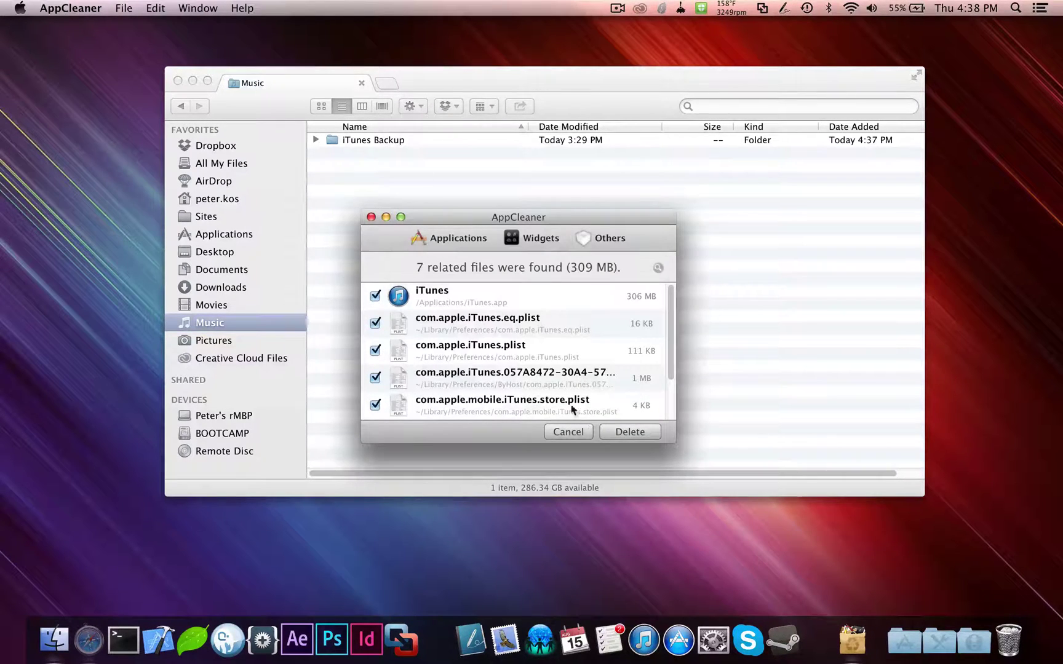
Step: Delete iTunes and all its related files, authorizing with the account password, and quit AppCleaner
{"action": "left_click", "coordinate": [605, 431]}
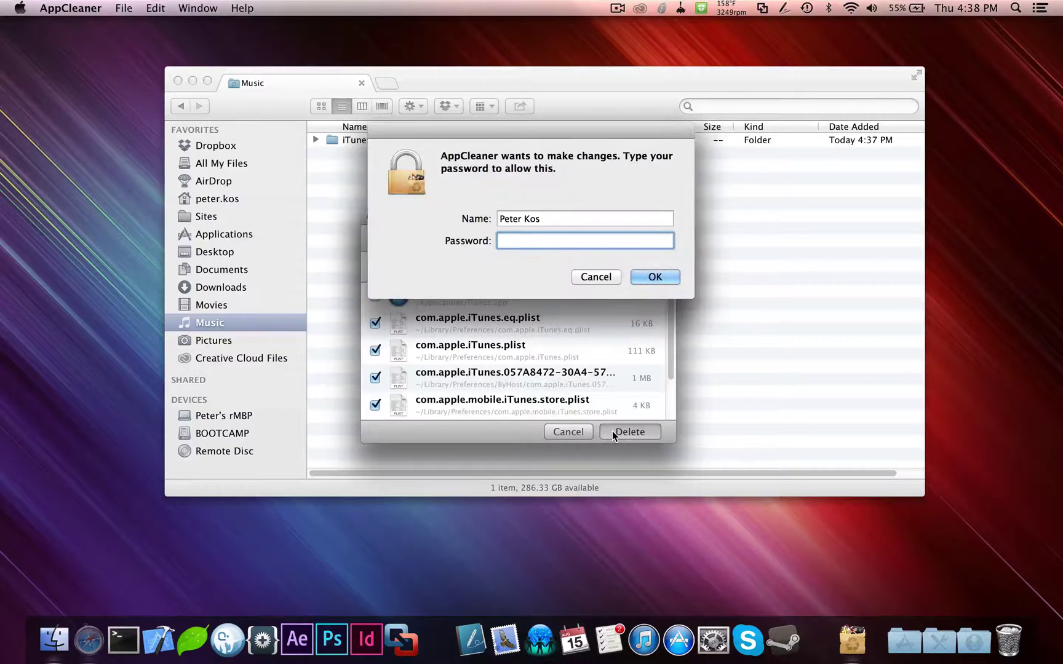
{"action": "type", "text": "••••••••"}
{"action": "key", "text": "Return"}
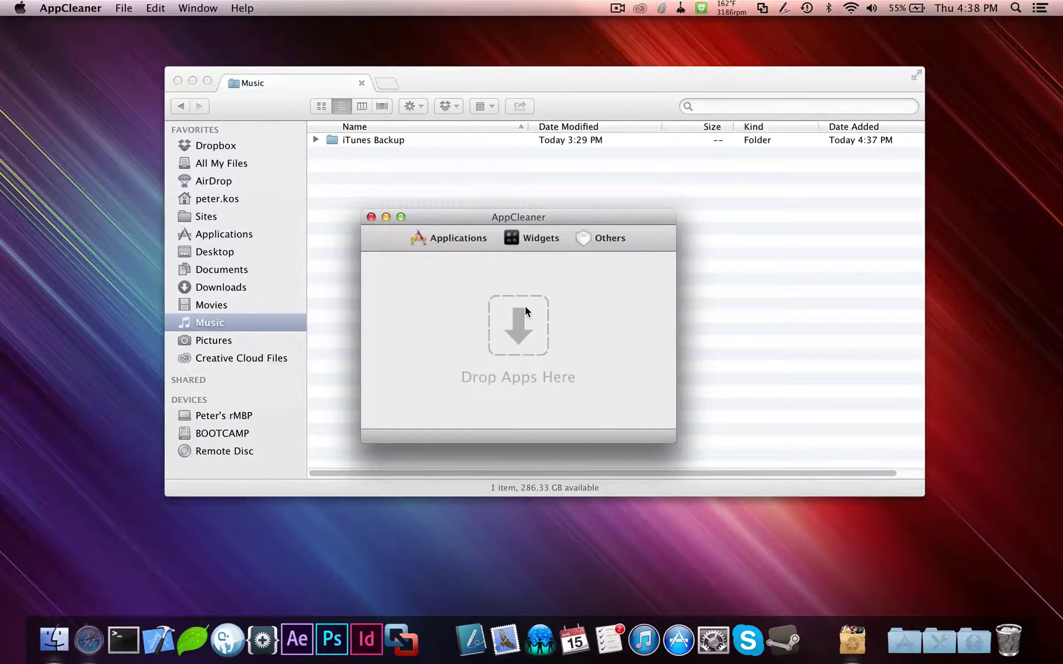
{"action": "key", "text": "super+q"}
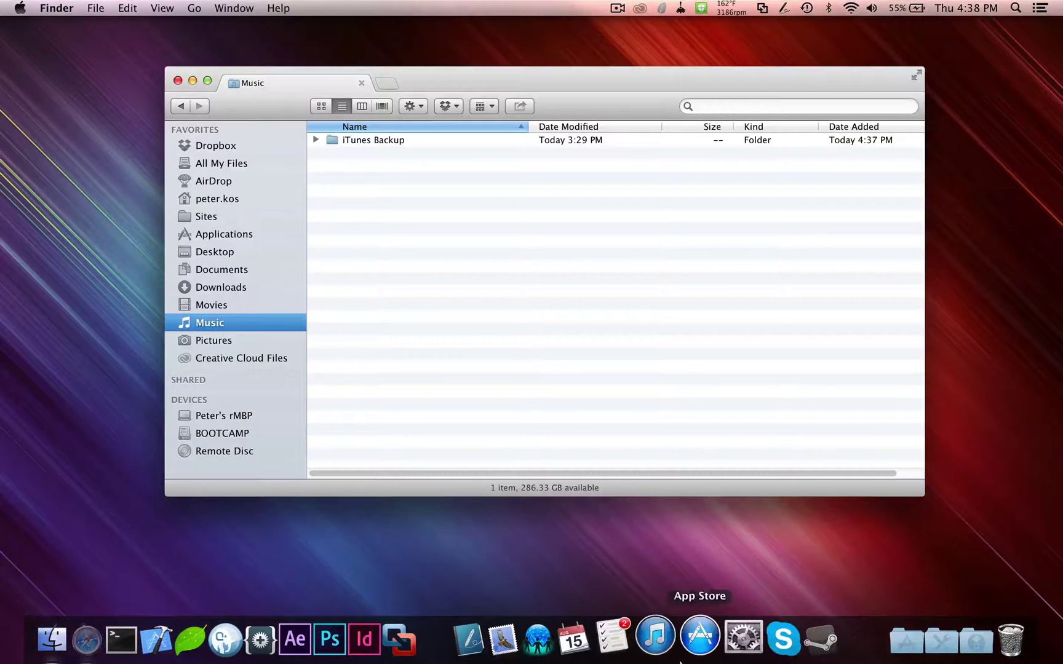
Step: Remove the leftover iTunes icon from the Dock
{"action": "left_click", "coordinate": [676, 658]}
{"action": "left_click", "coordinate": [640, 230]}
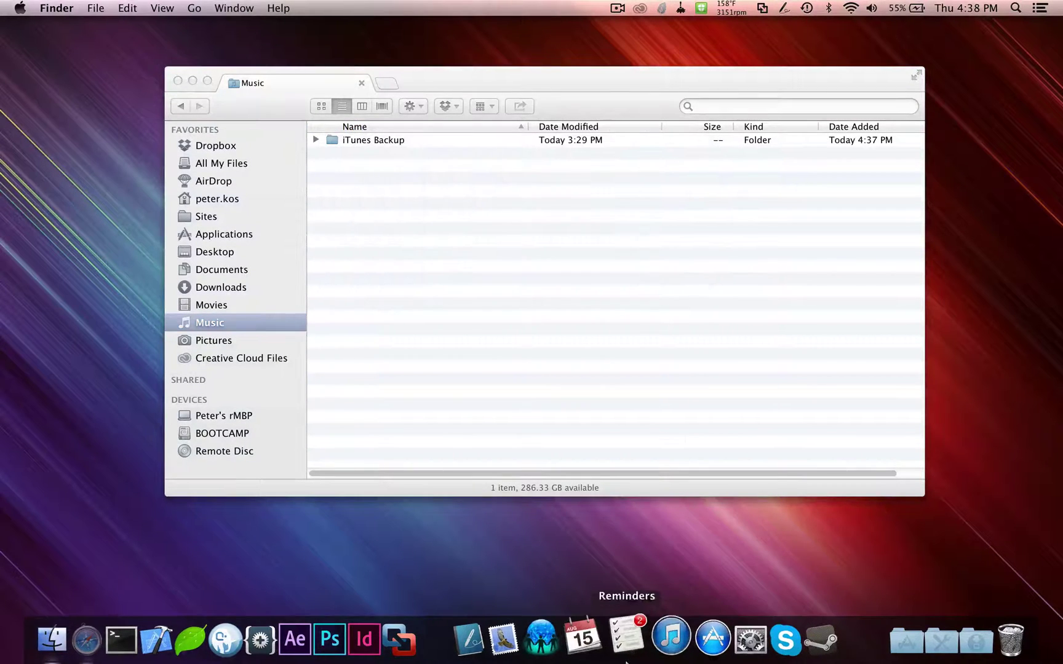
{"action": "left_click_drag", "start_coordinate": [657, 640], "coordinate": [657, 93]}
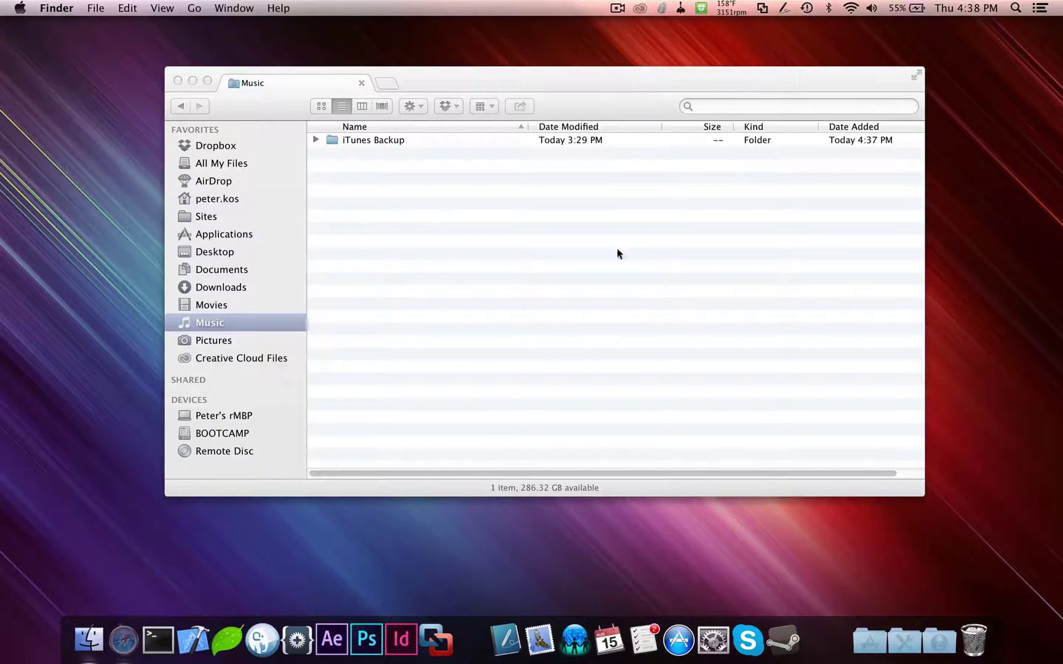
{"action": "left_click", "coordinate": [576, 375]}
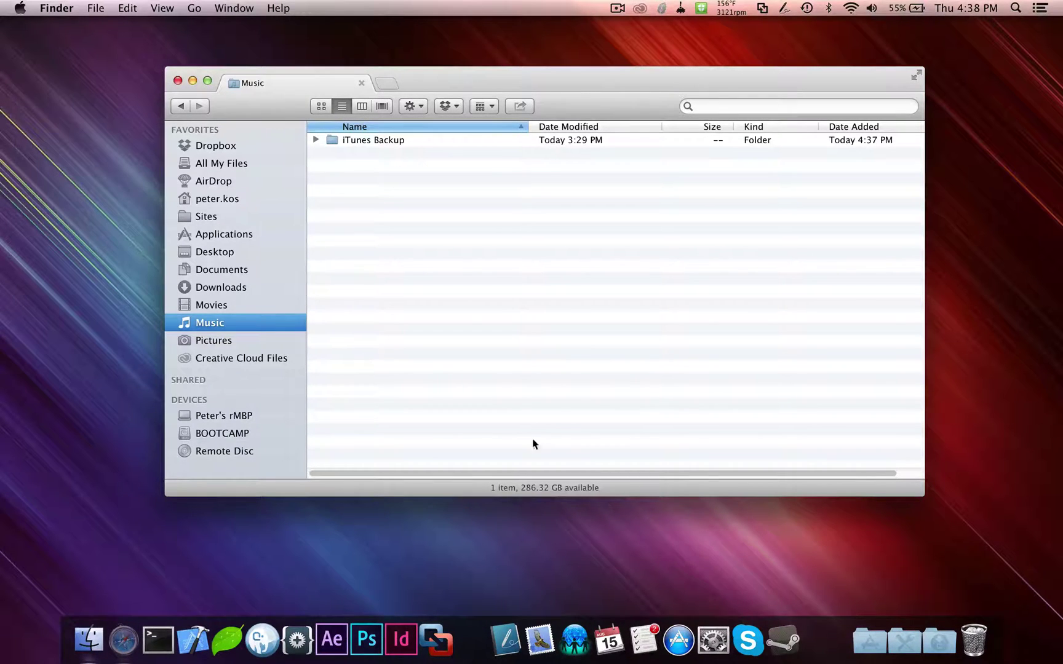
Step: Launch Pacifist and move its registration reminder aside
{"action": "left_click", "coordinate": [123, 640]}
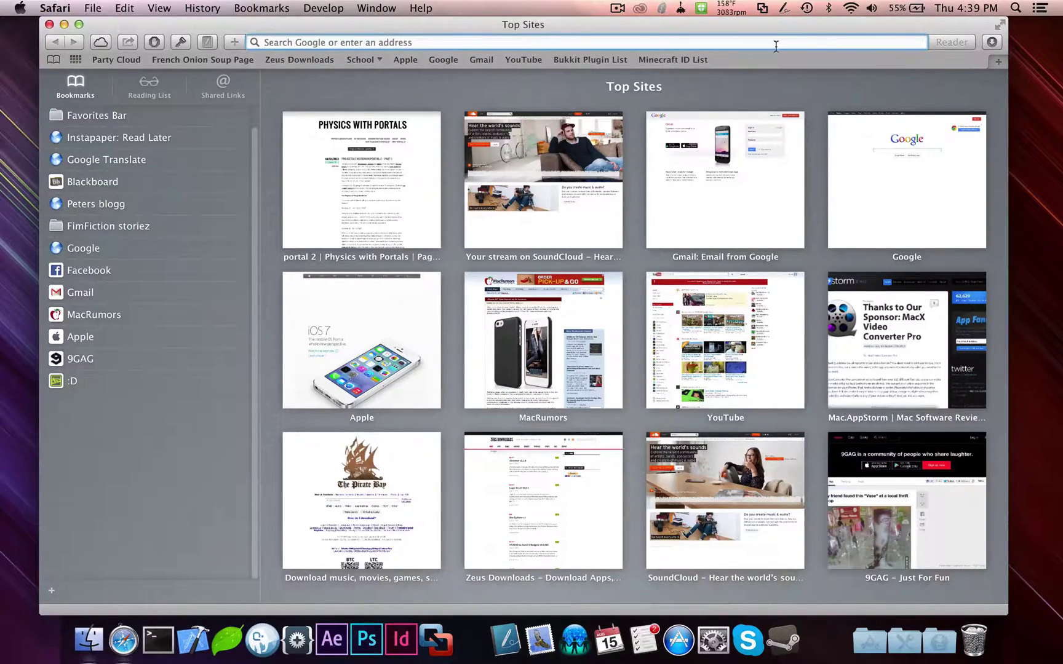
{"action": "key", "text": "super+w"}
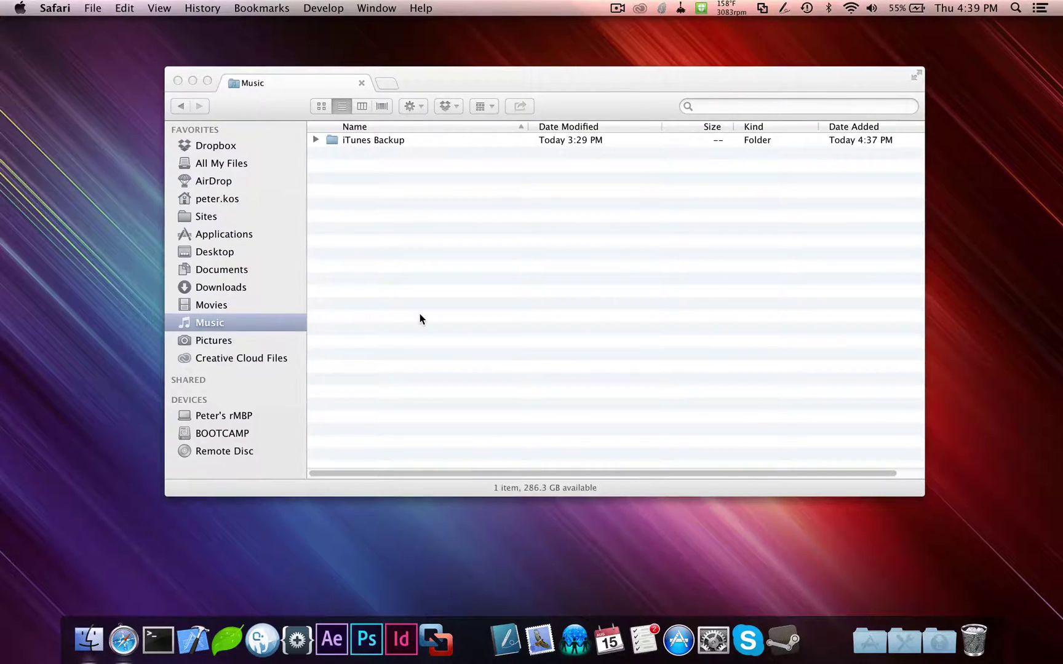
{"action": "key", "text": "F4"}
{"action": "type", "text": "pacif"}
{"action": "key", "text": "Return"}
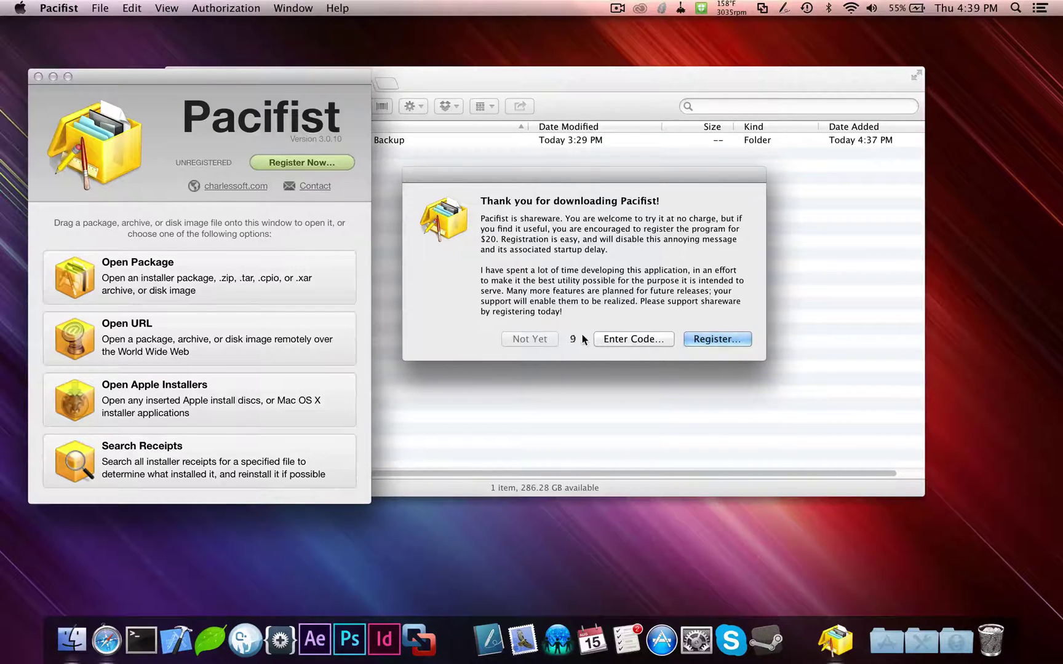
{"action": "left_click_drag", "start_coordinate": [552, 181], "coordinate": [153, 217]}
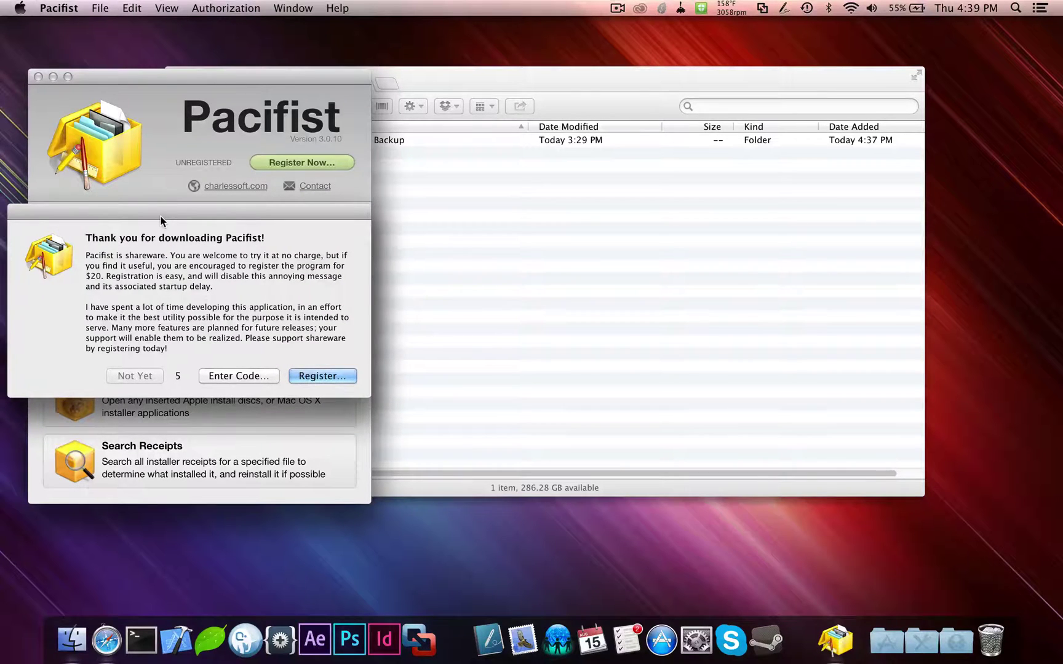
Step: In a new Finder tab, locate iTunes9.2.1.dmg in the ZIP folder inside Downloads > FOLDERS and select it
{"action": "left_click", "coordinate": [529, 376]}
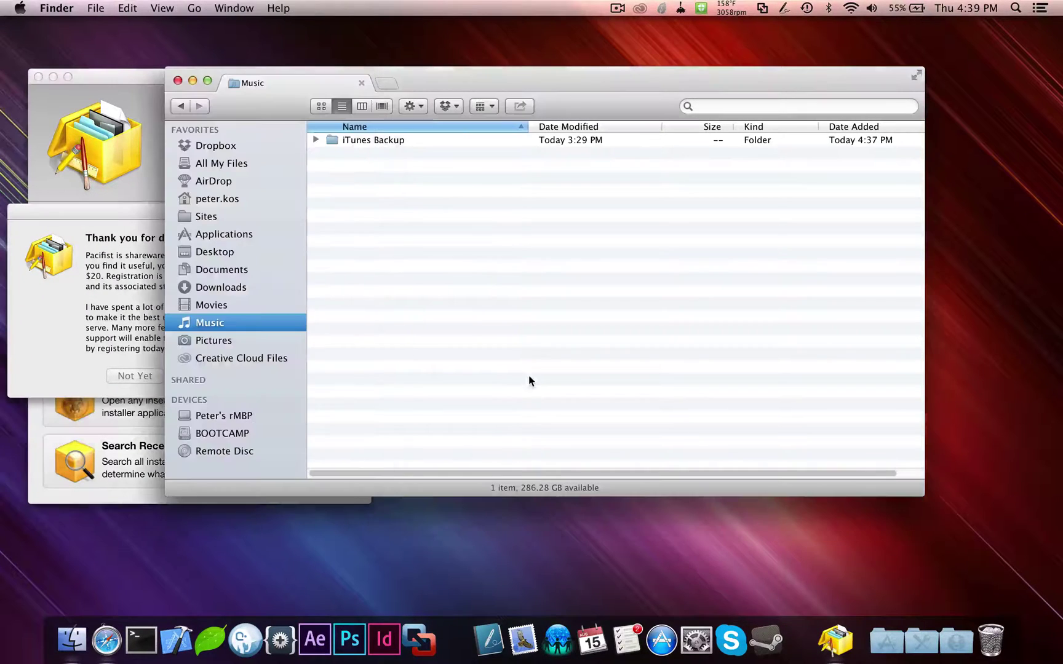
{"action": "left_click", "coordinate": [382, 82]}
{"action": "left_click", "coordinate": [241, 287]}
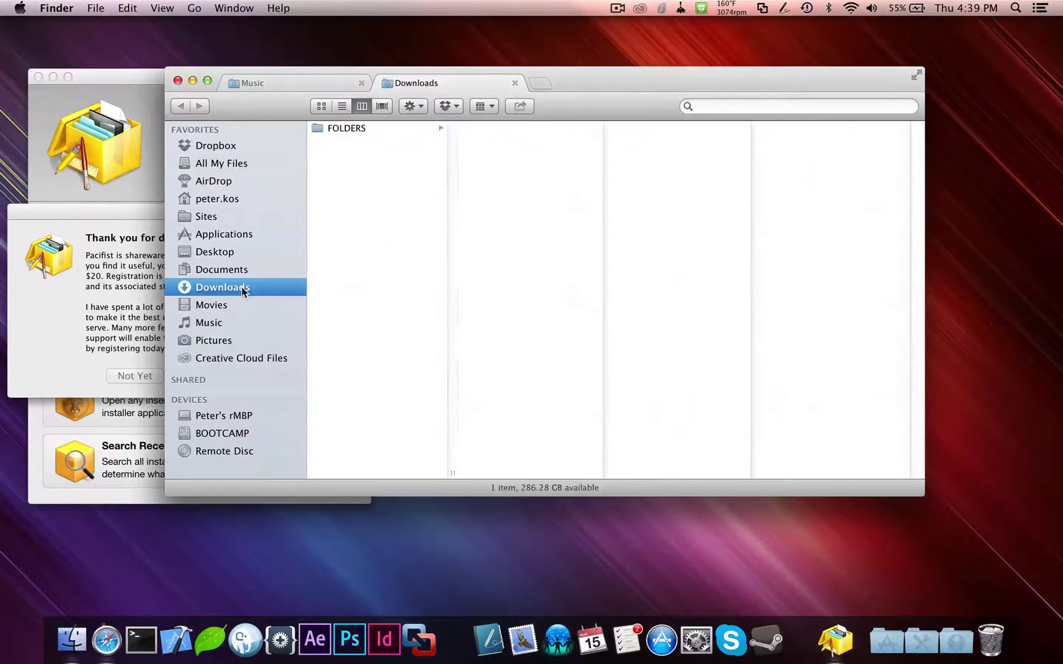
{"action": "left_click", "coordinate": [346, 130]}
{"action": "left_click", "coordinate": [484, 156]}
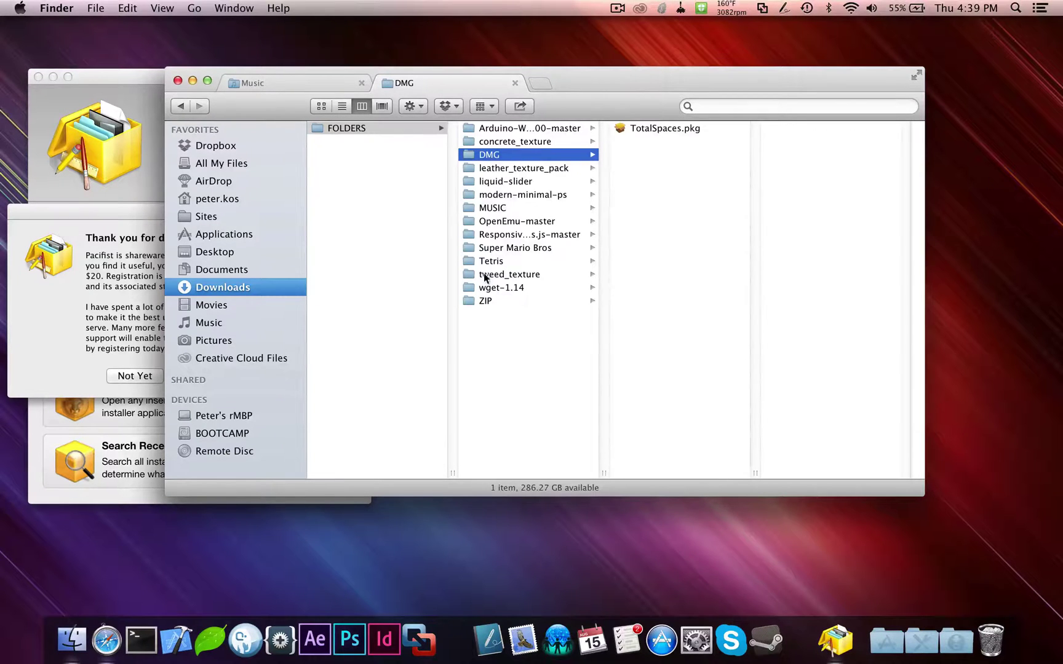
{"action": "left_click", "coordinate": [496, 300]}
{"action": "left_click", "coordinate": [686, 158]}
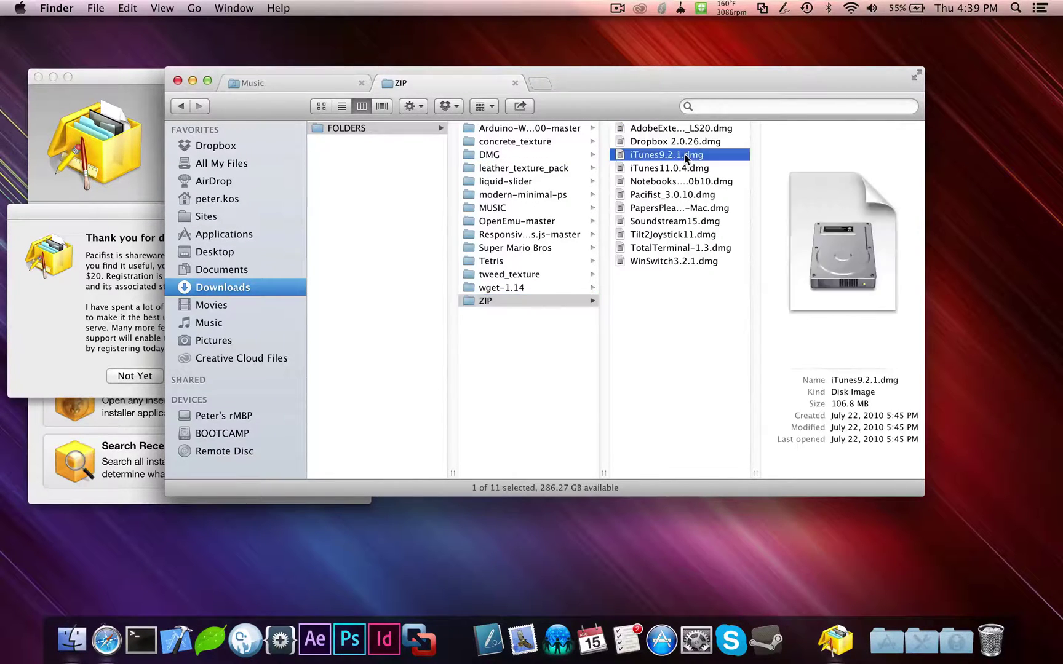
Step: Dismiss Pacifist's registration reminder and open iTunes9.2.1.dmg in it, with both windows arranged to stay accessible
{"action": "left_click_drag", "start_coordinate": [592, 70], "coordinate": [845, 85]}
{"action": "left_click", "coordinate": [266, 310]}
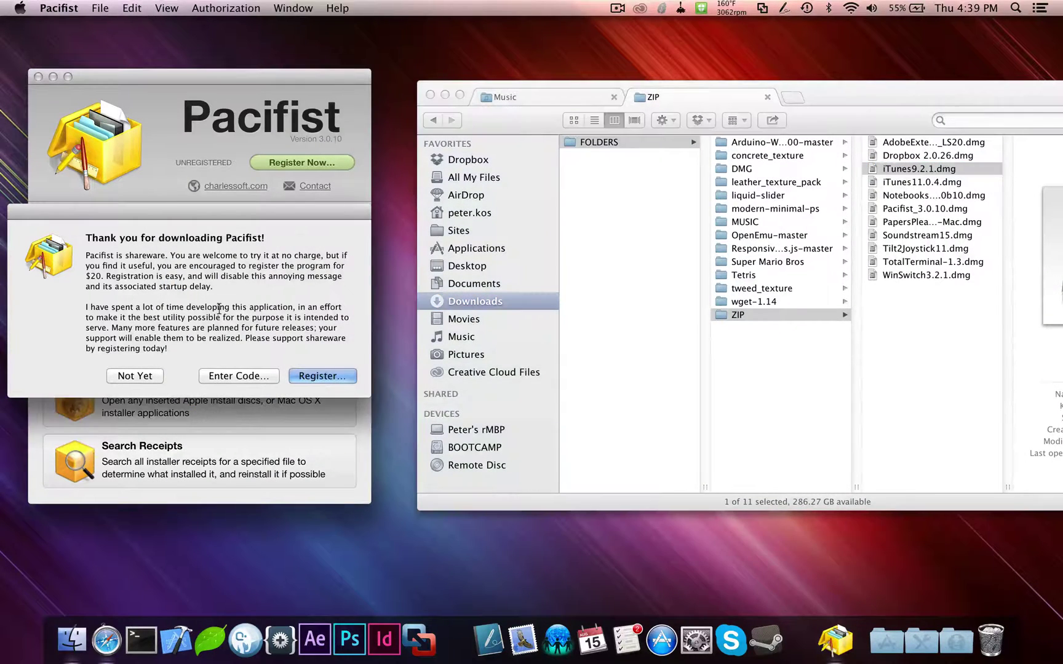
{"action": "left_click", "coordinate": [145, 377]}
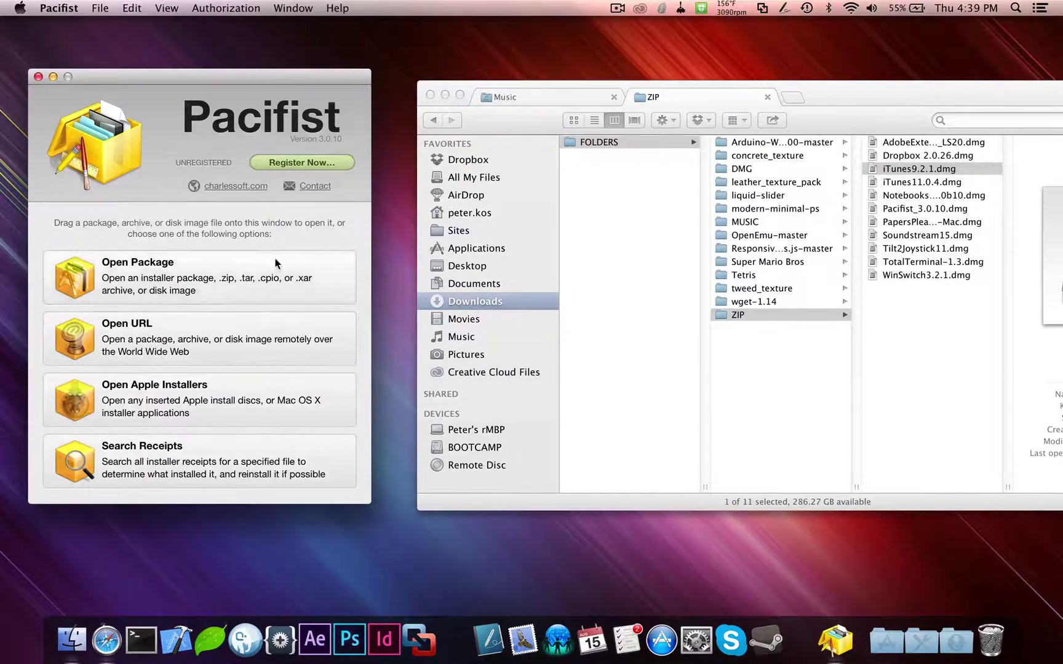
{"action": "left_click_drag", "start_coordinate": [940, 172], "coordinate": [191, 249]}
{"action": "left_click_drag", "start_coordinate": [684, 24], "coordinate": [305, 9]}
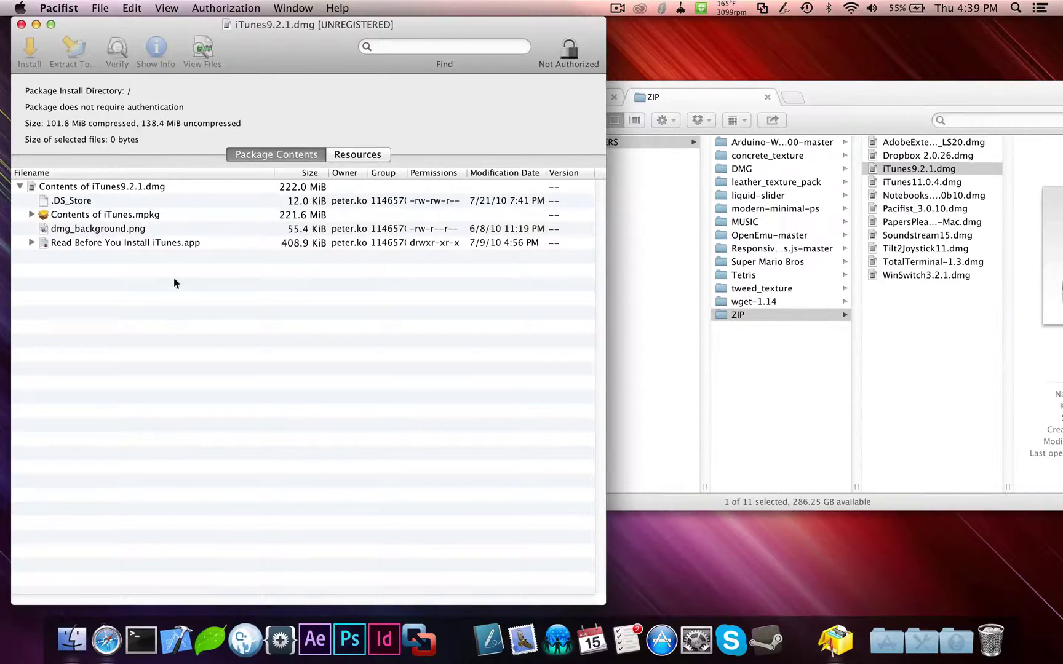
Step: Install the complete contents of iTunes9.2.1.dmg with Pacifist, authorizing with the account password
{"action": "left_click", "coordinate": [144, 189]}
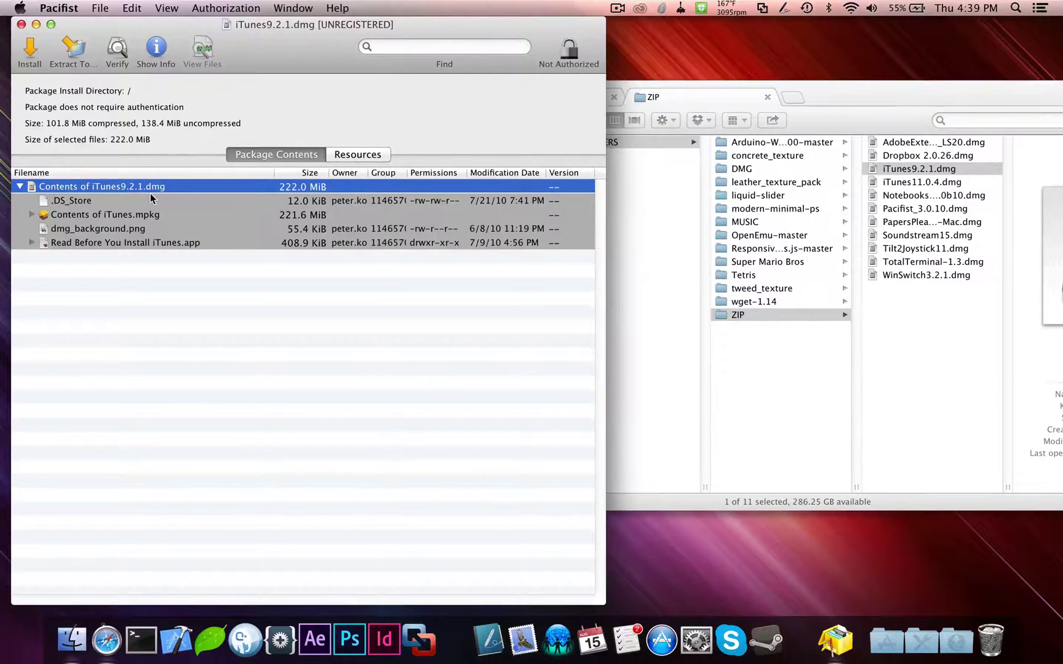
{"action": "left_click", "coordinate": [30, 66]}
{"action": "left_click", "coordinate": [357, 200]}
{"action": "left_click", "coordinate": [444, 228]}
{"action": "type", "text": "••••••••"}
{"action": "key", "text": "Return"}
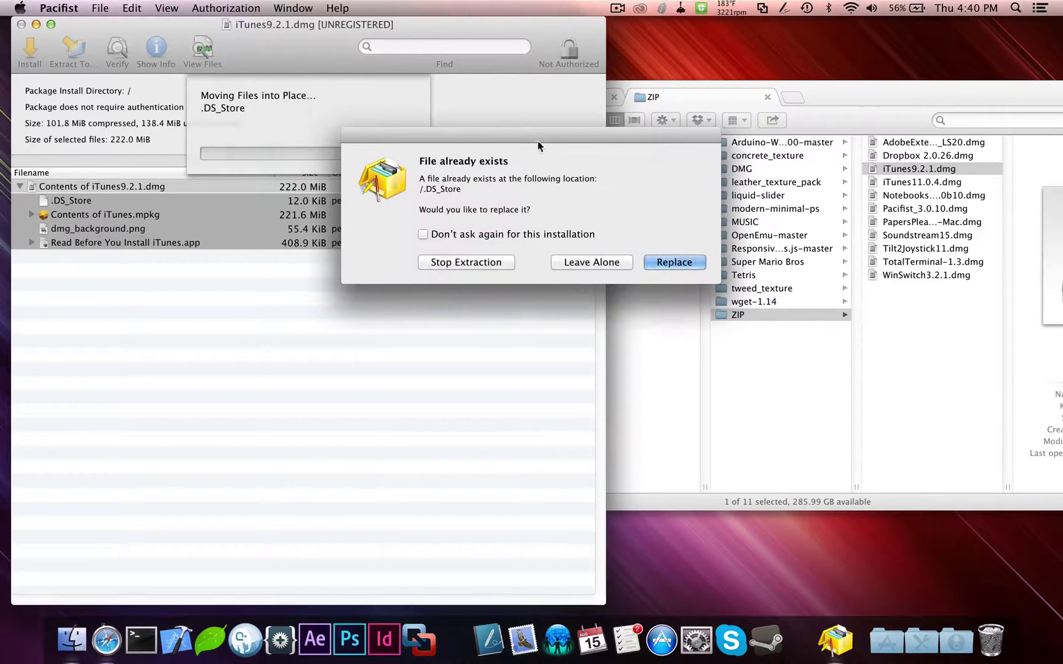
Step: Replace every existing file and application bundle that conflicts with the iTunes9.2.1.dmg contents until the installation has run through
{"action": "left_click_drag", "start_coordinate": [534, 141], "coordinate": [346, 257]}
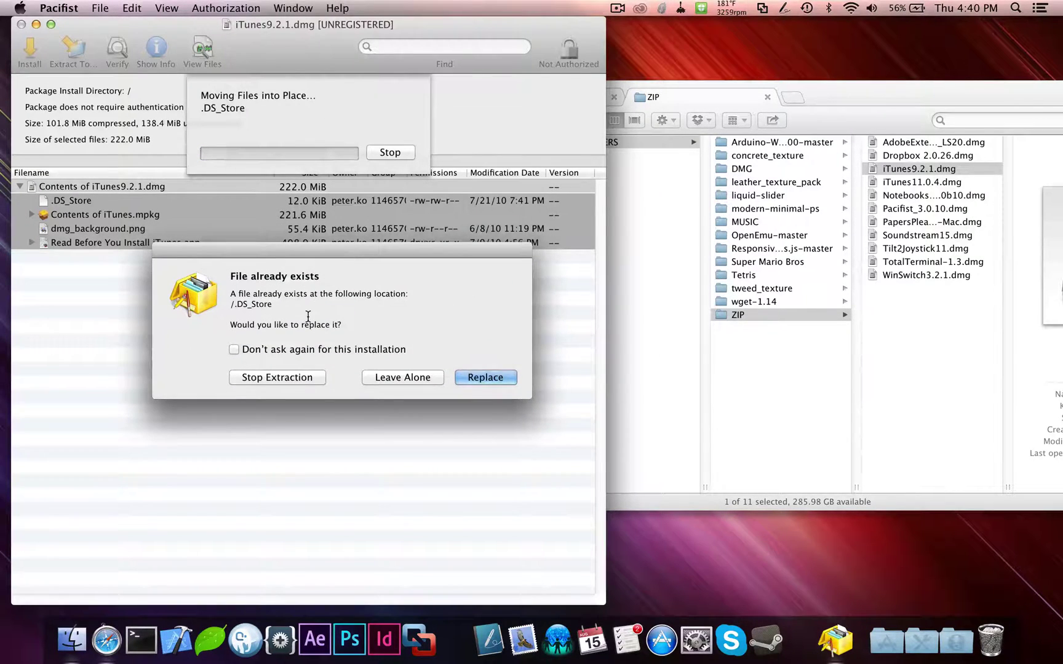
{"action": "left_click", "coordinate": [464, 380]}
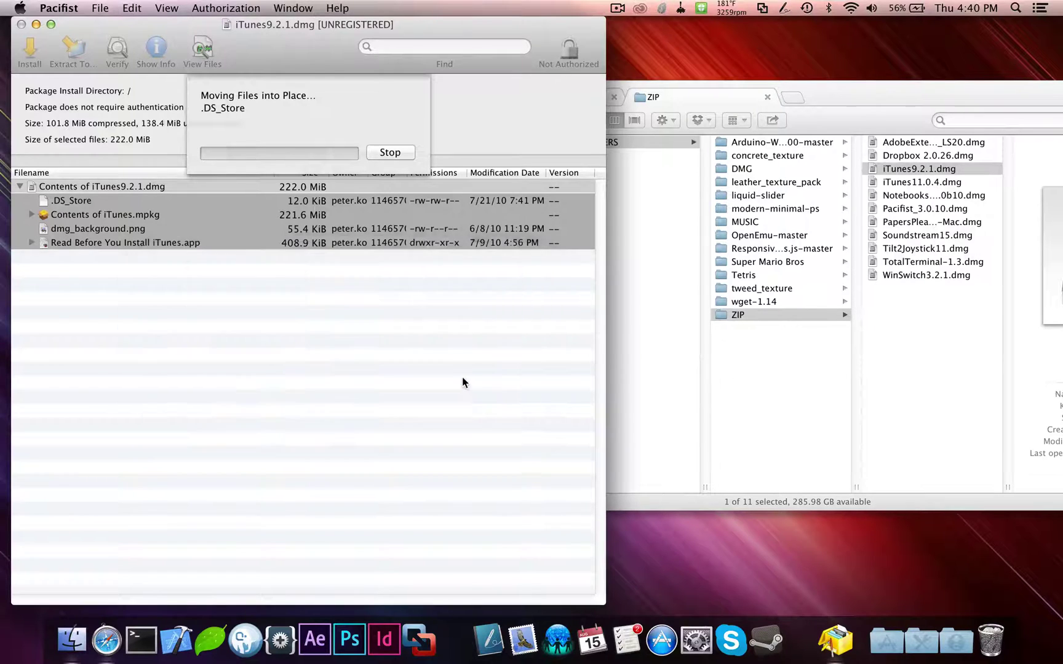
{"action": "left_click", "coordinate": [657, 262]}
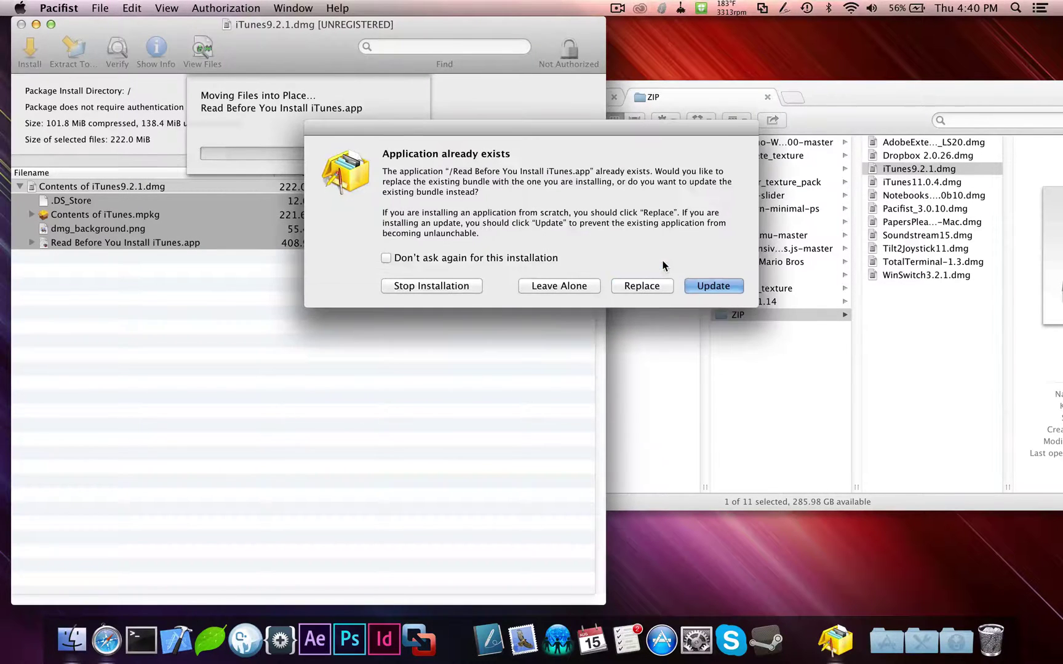
{"action": "left_click", "coordinate": [656, 287]}
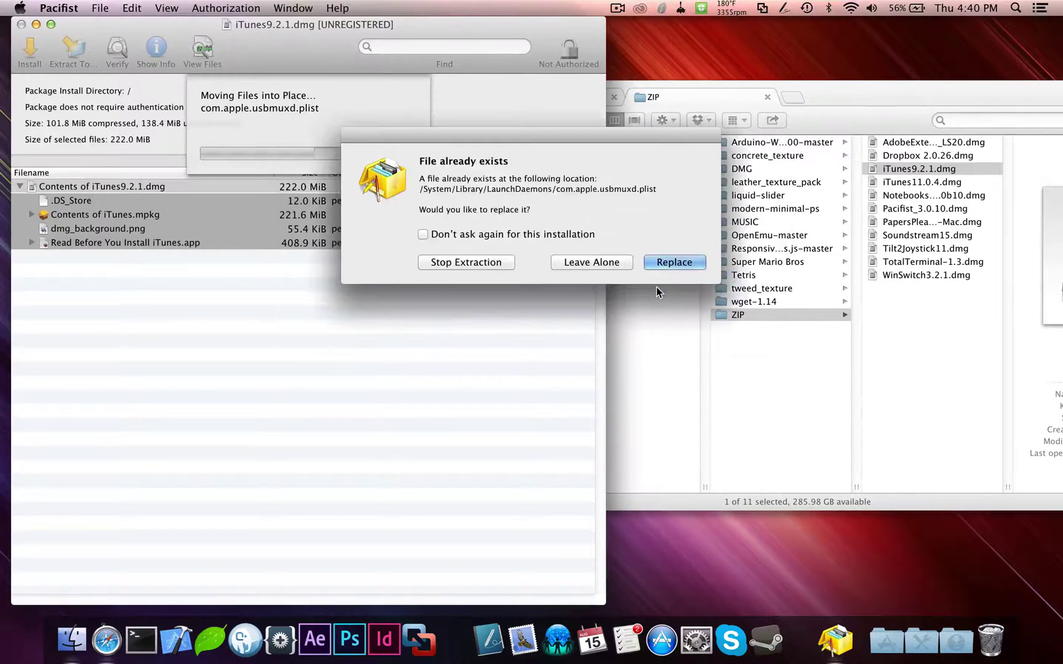
{"action": "left_click", "coordinate": [651, 262]}
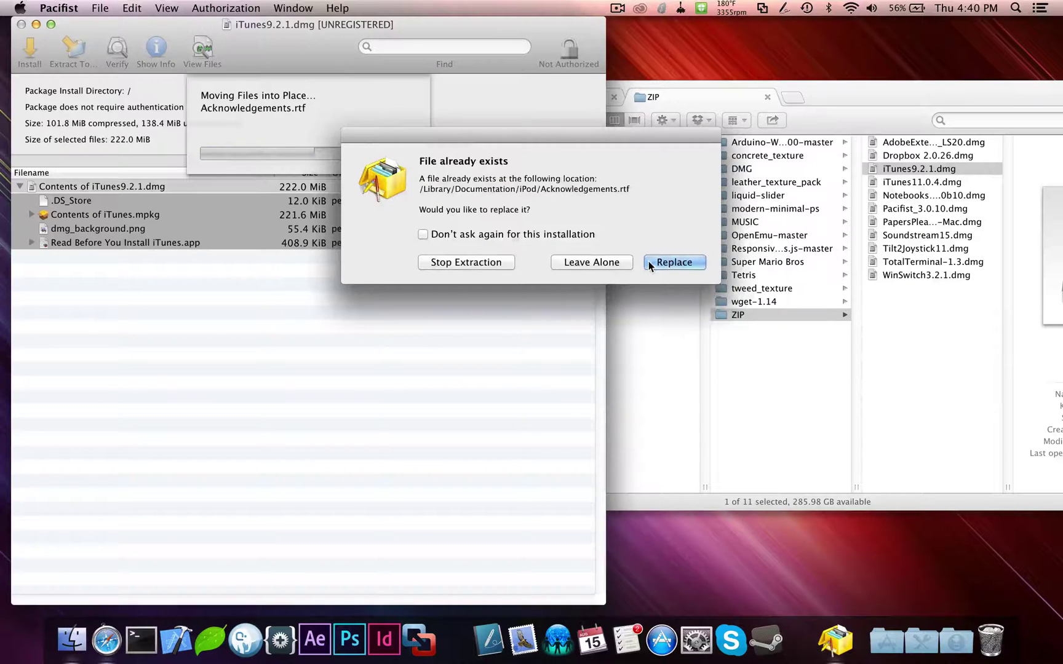
{"action": "left_click", "coordinate": [648, 262]}
{"action": "left_click", "coordinate": [657, 269]}
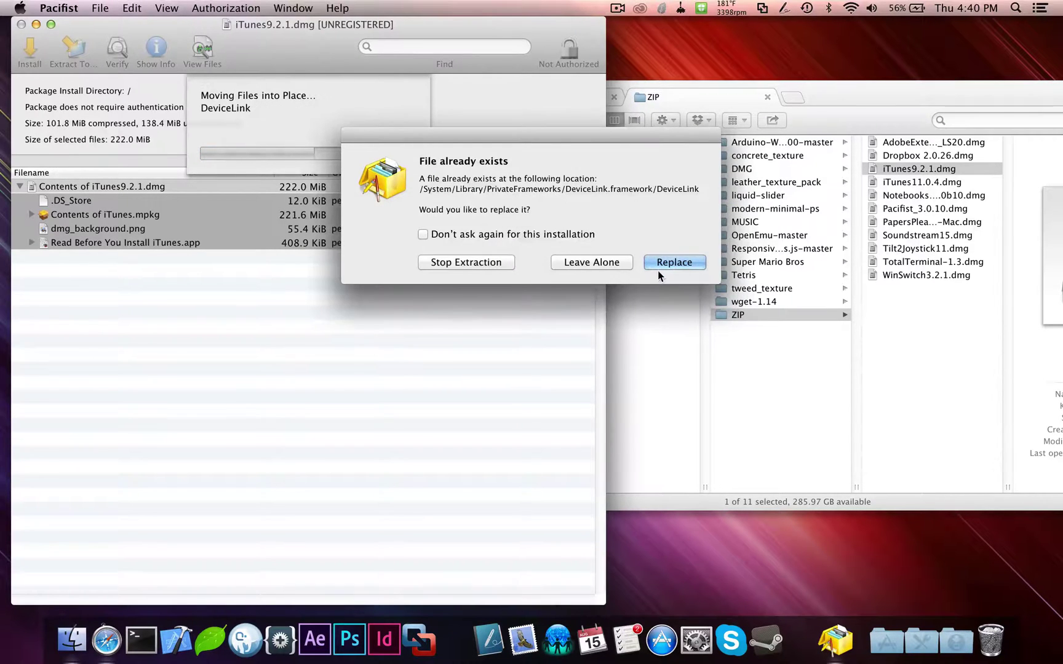
{"action": "left_click", "coordinate": [657, 268]}
{"action": "left_click", "coordinate": [657, 268]}
{"action": "left_click", "coordinate": [658, 268]}
{"action": "left_click", "coordinate": [657, 268]}
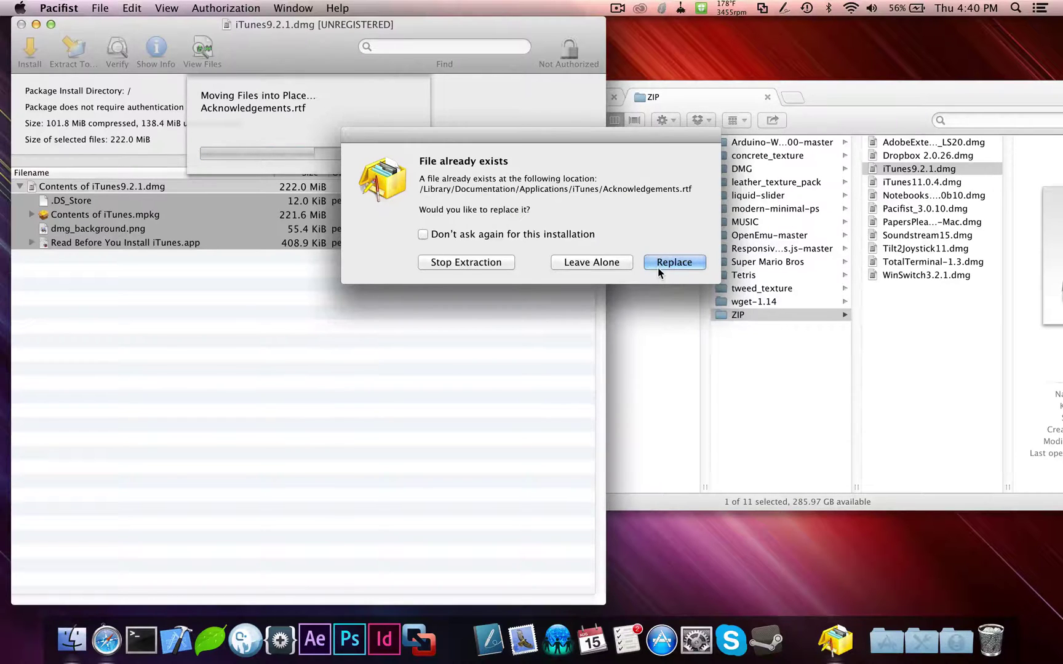
{"action": "left_click", "coordinate": [657, 268]}
{"action": "left_click", "coordinate": [657, 270]}
{"action": "left_click", "coordinate": [656, 270]}
{"action": "left_click", "coordinate": [661, 270]}
{"action": "left_click", "coordinate": [661, 270]}
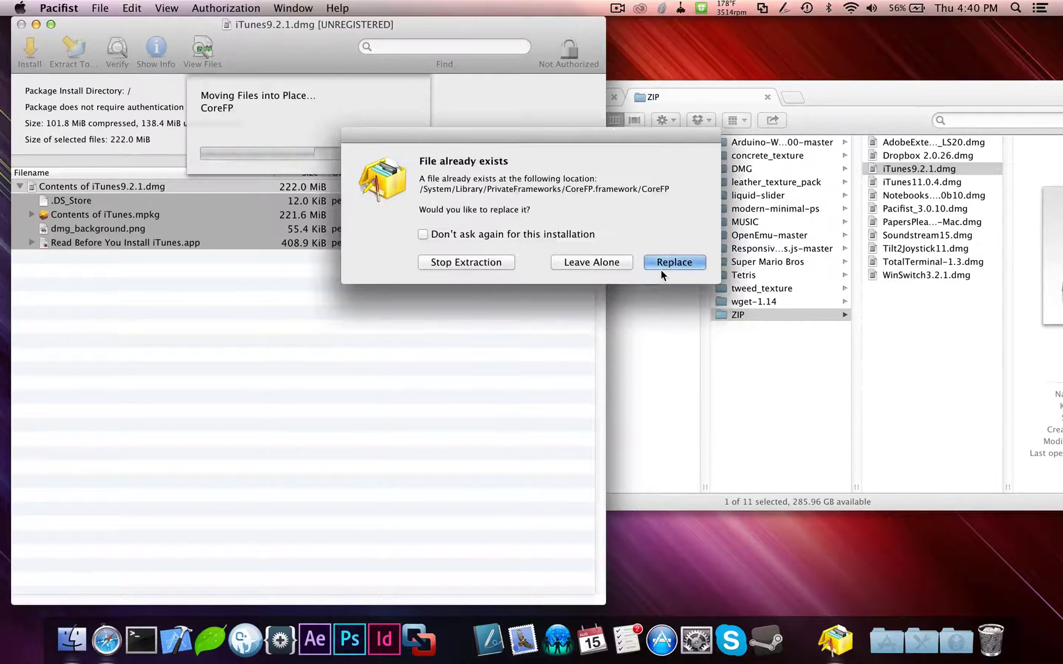
{"action": "left_click", "coordinate": [661, 270]}
{"action": "left_click", "coordinate": [661, 267]}
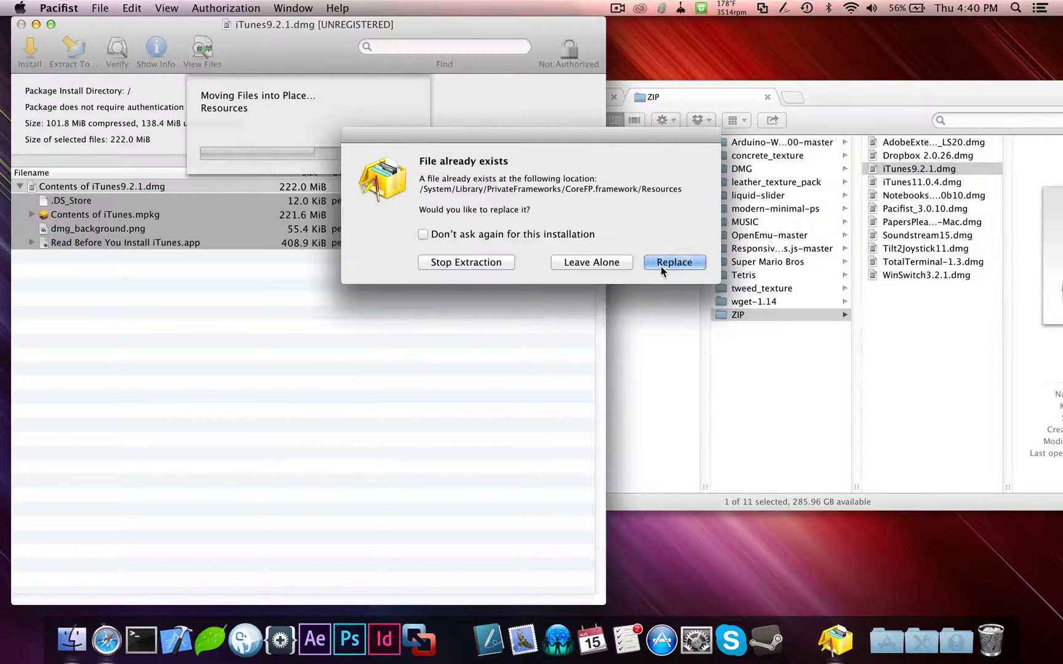
{"action": "left_click", "coordinate": [661, 267]}
{"action": "left_click", "coordinate": [661, 266]}
{"action": "left_click", "coordinate": [661, 267]}
{"action": "left_click", "coordinate": [661, 266]}
{"action": "left_click", "coordinate": [661, 266]}
{"action": "left_click", "coordinate": [661, 266]}
{"action": "left_click", "coordinate": [661, 266]}
{"action": "left_click", "coordinate": [661, 266]}
{"action": "left_click", "coordinate": [661, 267]}
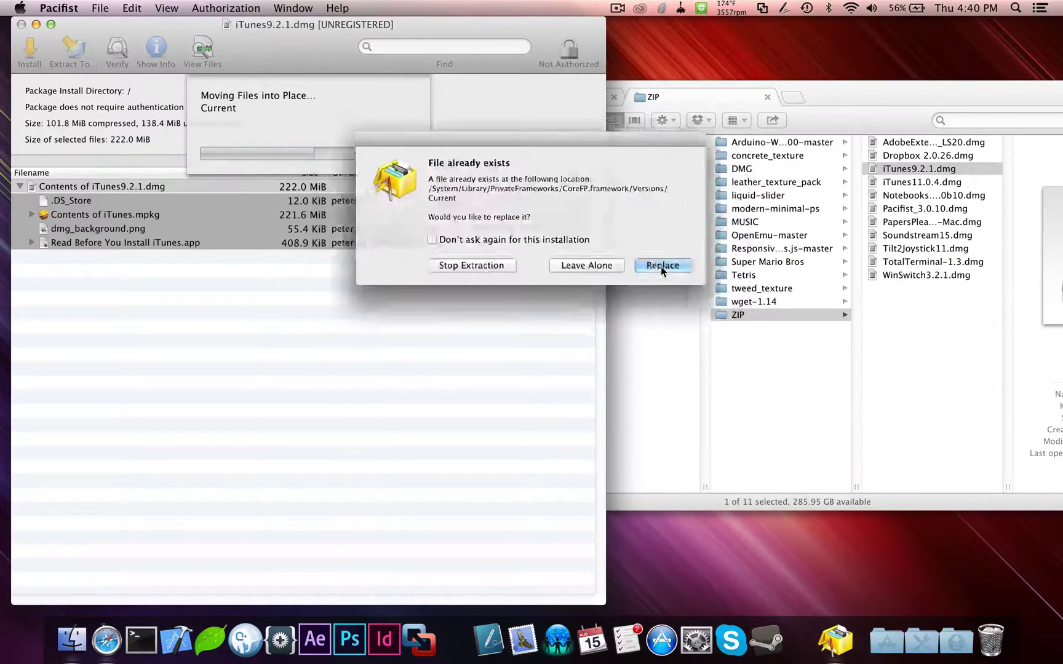
{"action": "left_click", "coordinate": [661, 269]}
{"action": "left_click", "coordinate": [661, 269]}
{"action": "left_click", "coordinate": [661, 269]}
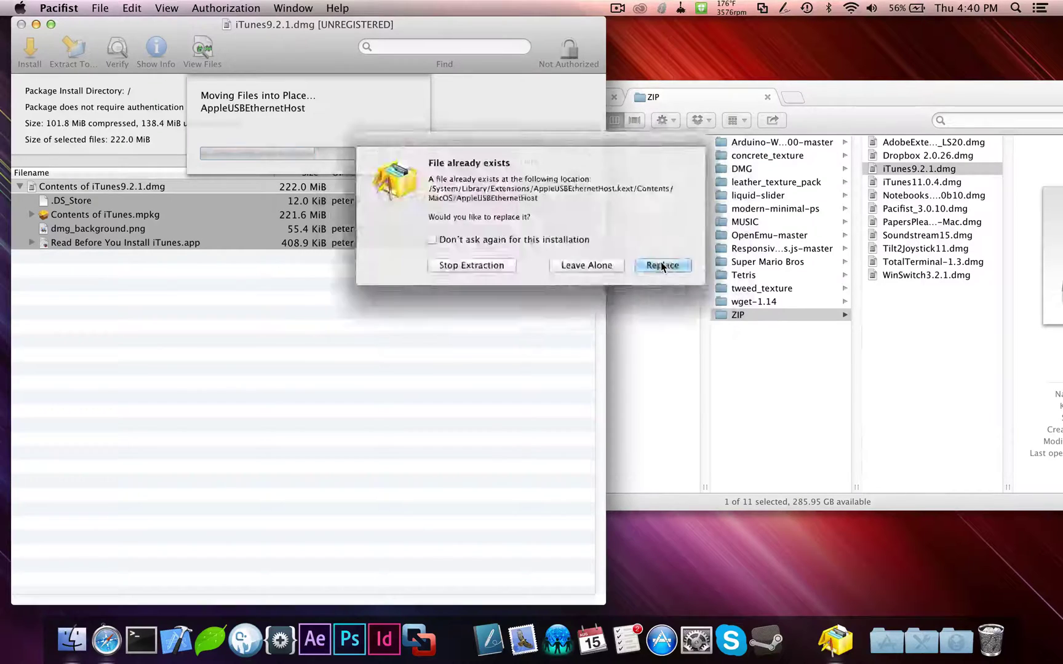
{"action": "left_click", "coordinate": [661, 269]}
{"action": "left_click", "coordinate": [660, 297]}
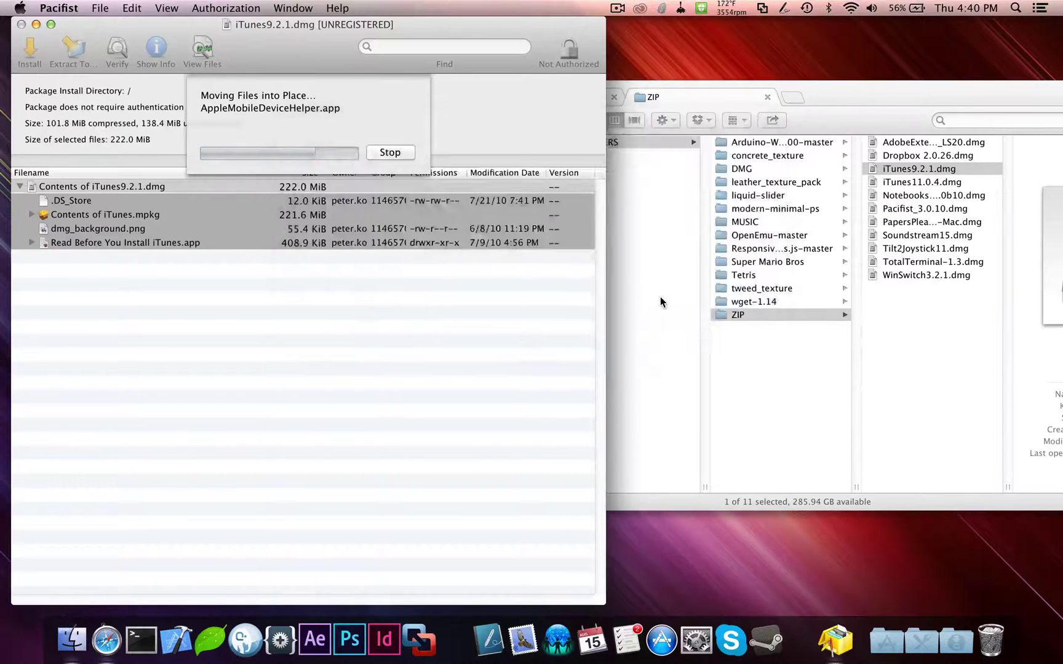
{"action": "left_click", "coordinate": [642, 287]}
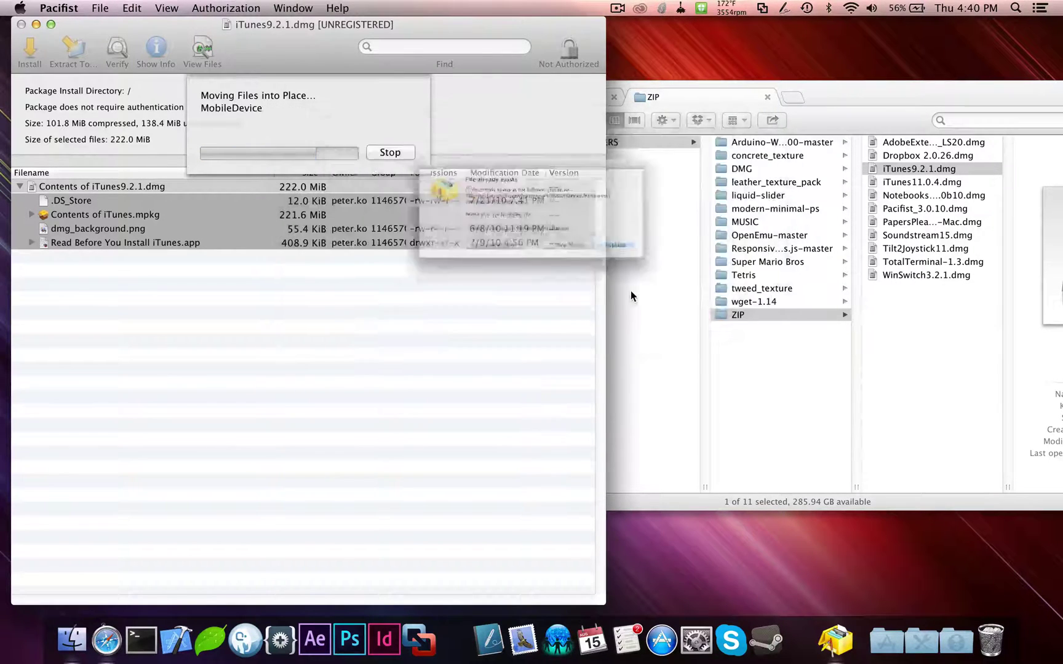
{"action": "key", "text": "Return"}
{"action": "key", "text": "Return"}
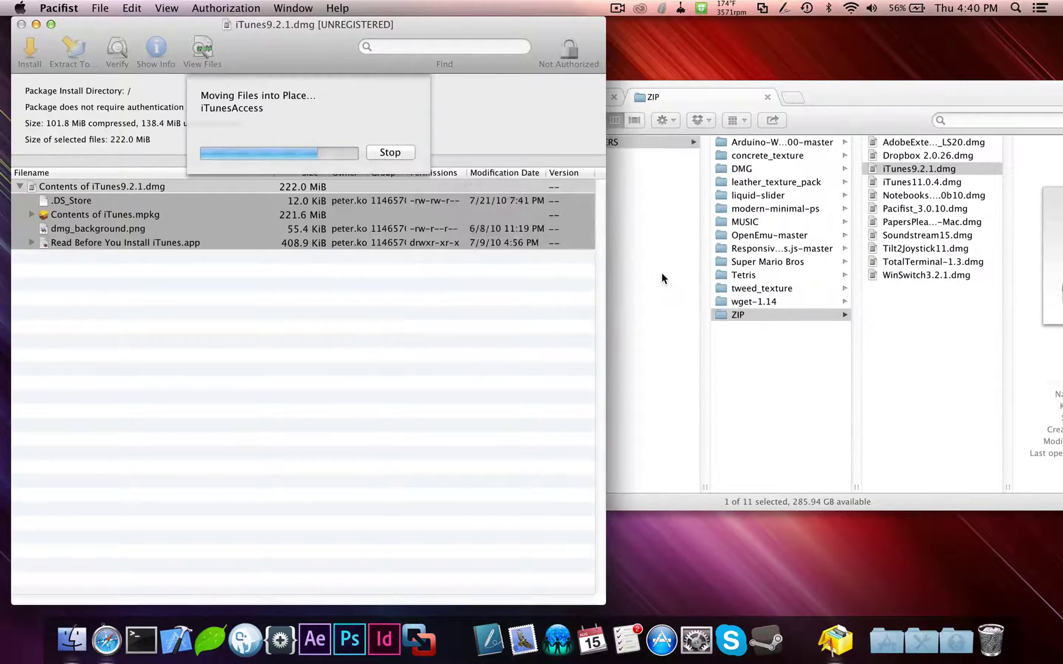
{"action": "left_click", "coordinate": [585, 249]}
{"action": "left_click", "coordinate": [675, 268]}
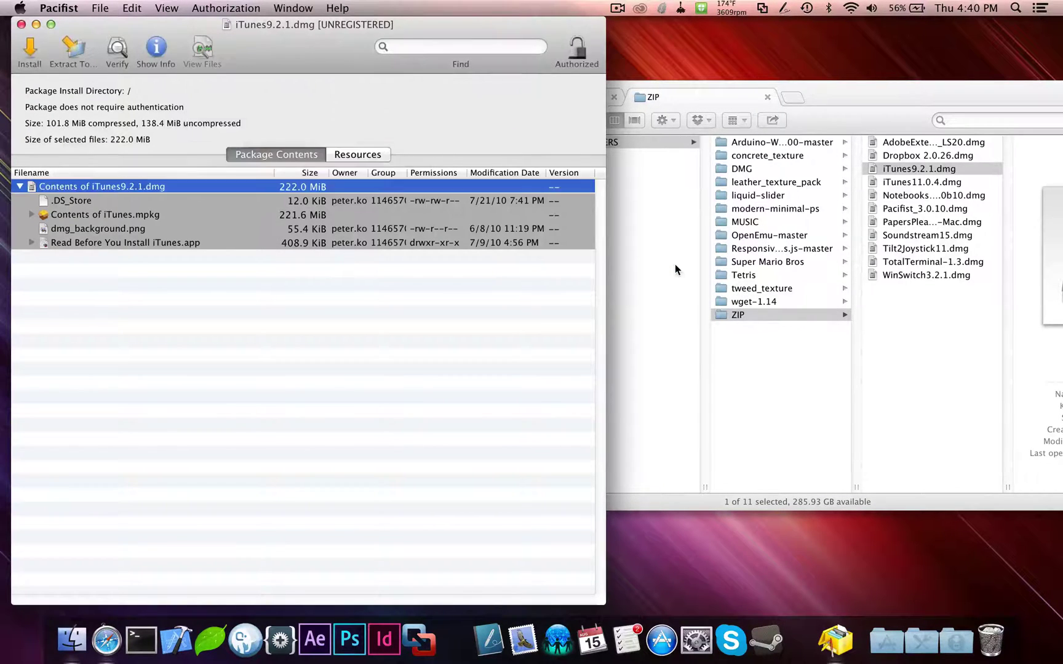
Step: Deselect the package contents, leave Pacifist and check Launchpad for the installed iTunes application
{"action": "left_click", "coordinate": [550, 319]}
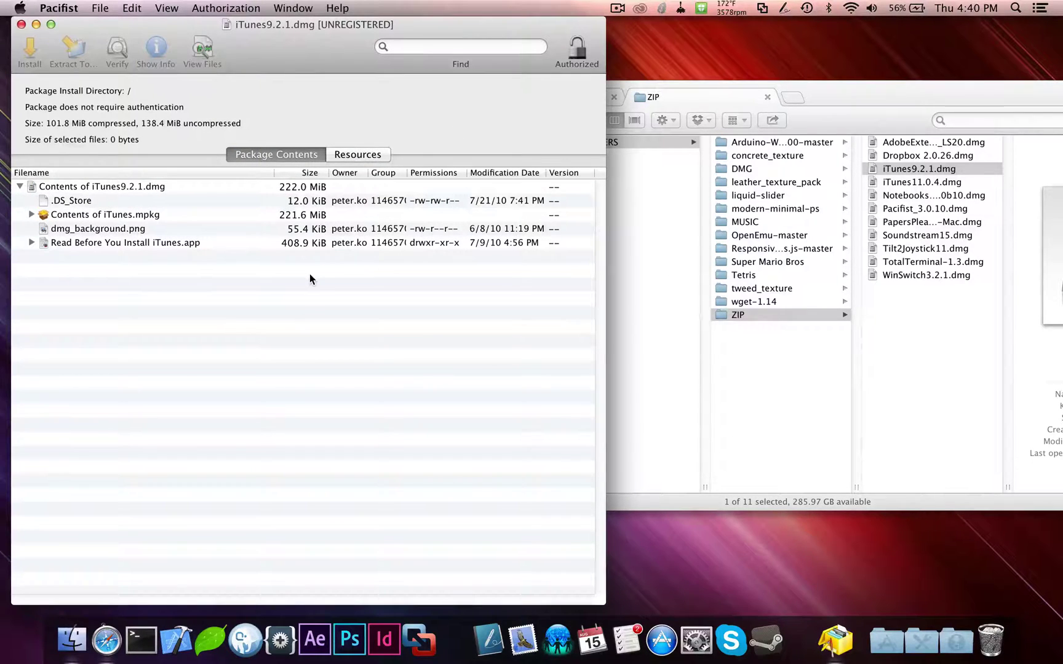
{"action": "key", "text": "super+h"}
{"action": "key", "text": "F4"}
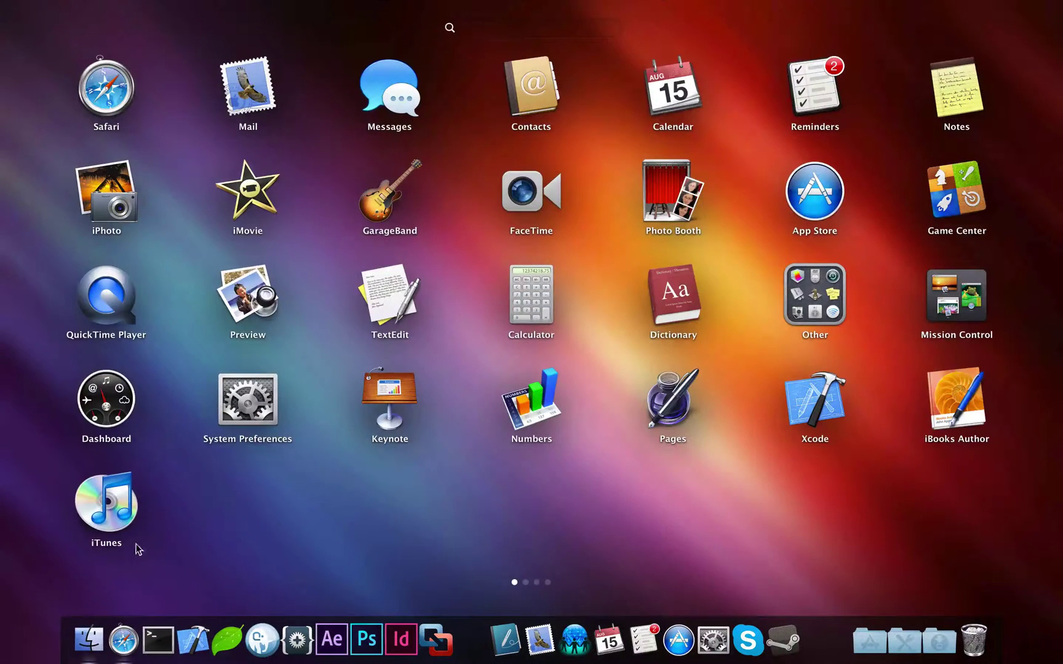
{"action": "left_click", "coordinate": [178, 514]}
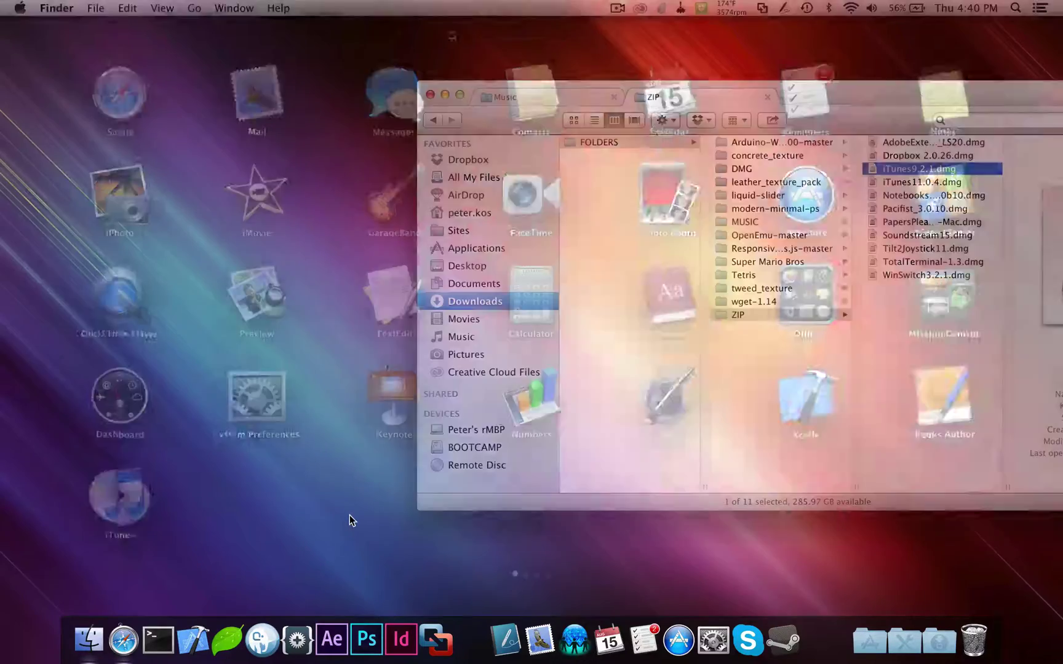
Step: Center the Finder window on the desktop and close its ZIP tab, keeping the Music tab
{"action": "left_click_drag", "start_coordinate": [676, 101], "coordinate": [573, 105]}
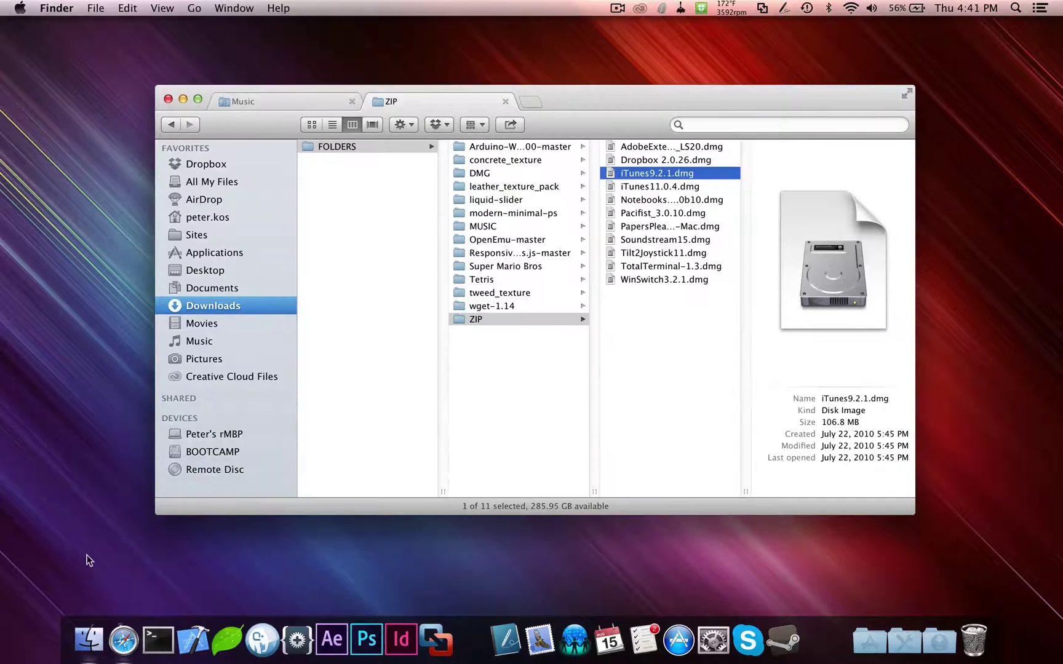
{"action": "left_click", "coordinate": [504, 102]}
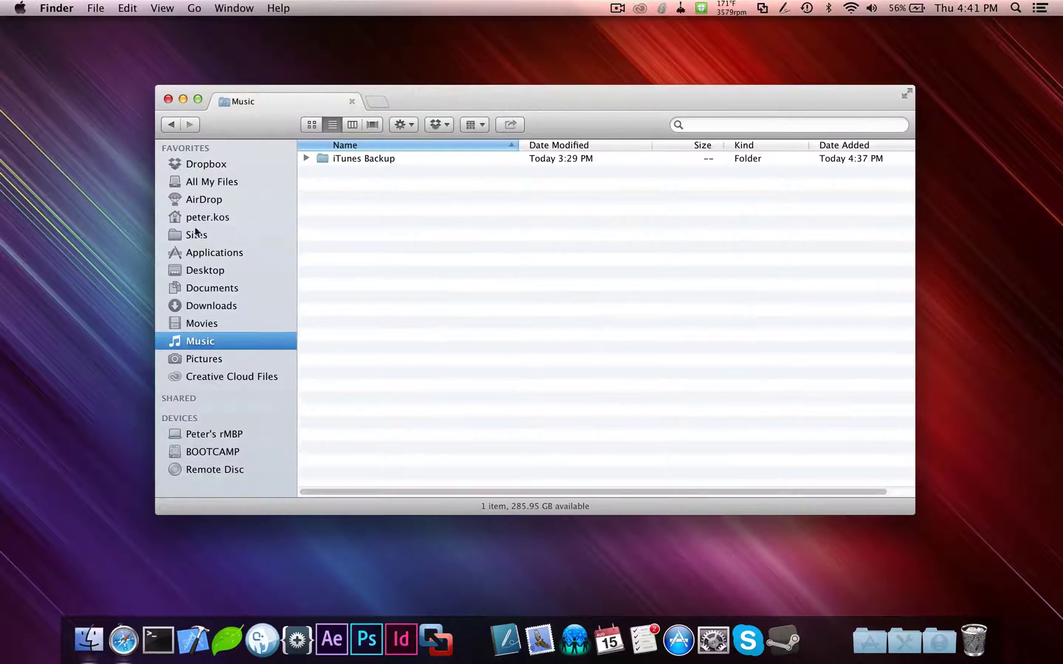
Step: Launch the installed iTunes from Launchpad and accept its software license agreement
{"action": "mouse_move", "coordinate": [2, 3]}
{"action": "left_click", "coordinate": [104, 504]}
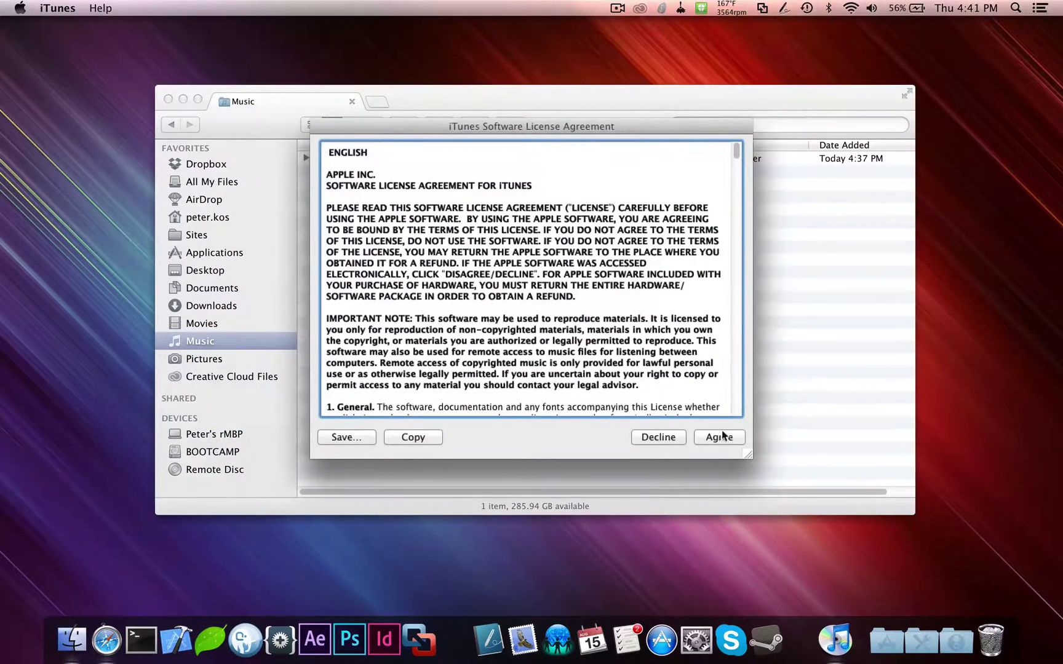
{"action": "left_click", "coordinate": [719, 436]}
Step: Complete the iTunes Setup Assistant, declining changes to the Internet settings and choosing to add music files manually
{"action": "left_click", "coordinate": [693, 398]}
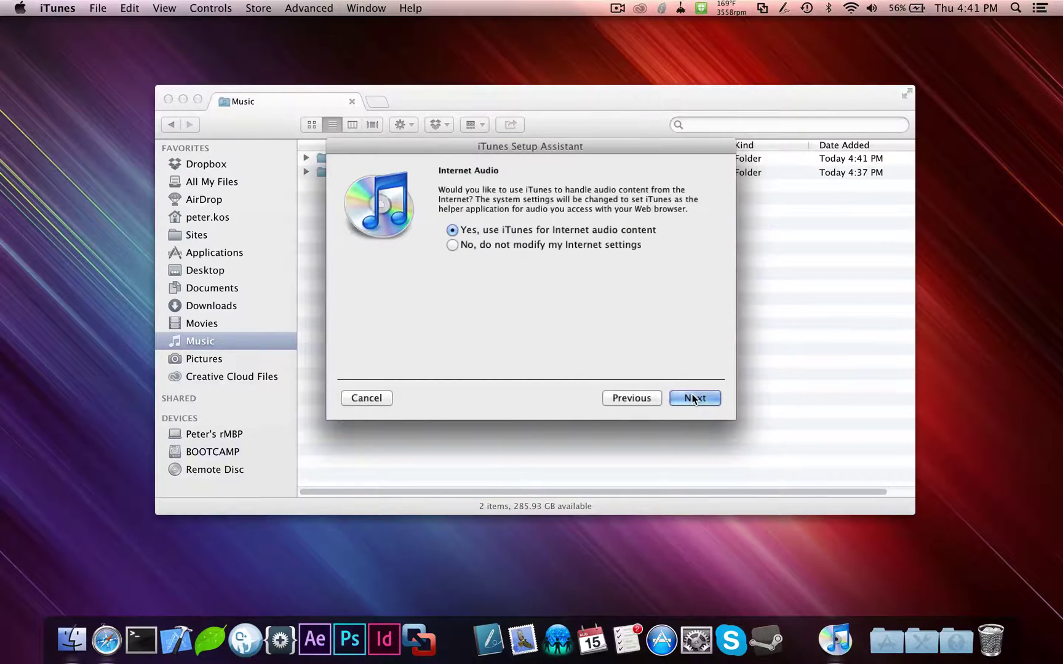
{"action": "left_click", "coordinate": [591, 244]}
{"action": "left_click", "coordinate": [693, 401]}
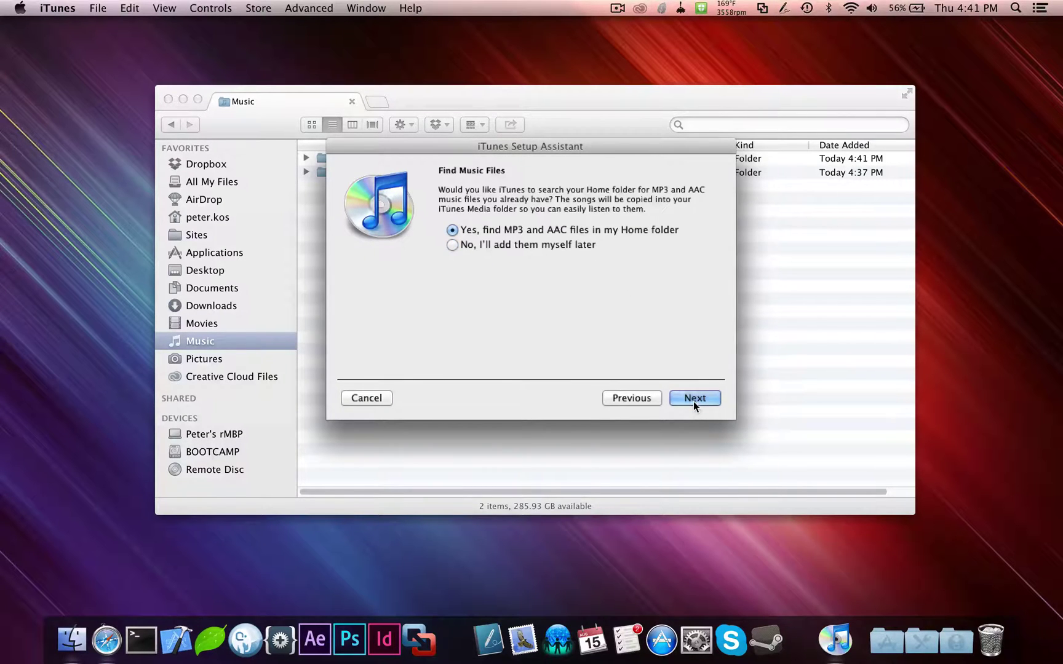
{"action": "left_click", "coordinate": [692, 401]}
{"action": "left_click", "coordinate": [631, 398]}
{"action": "left_click", "coordinate": [564, 244]}
{"action": "left_click", "coordinate": [685, 400]}
{"action": "left_click", "coordinate": [685, 399]}
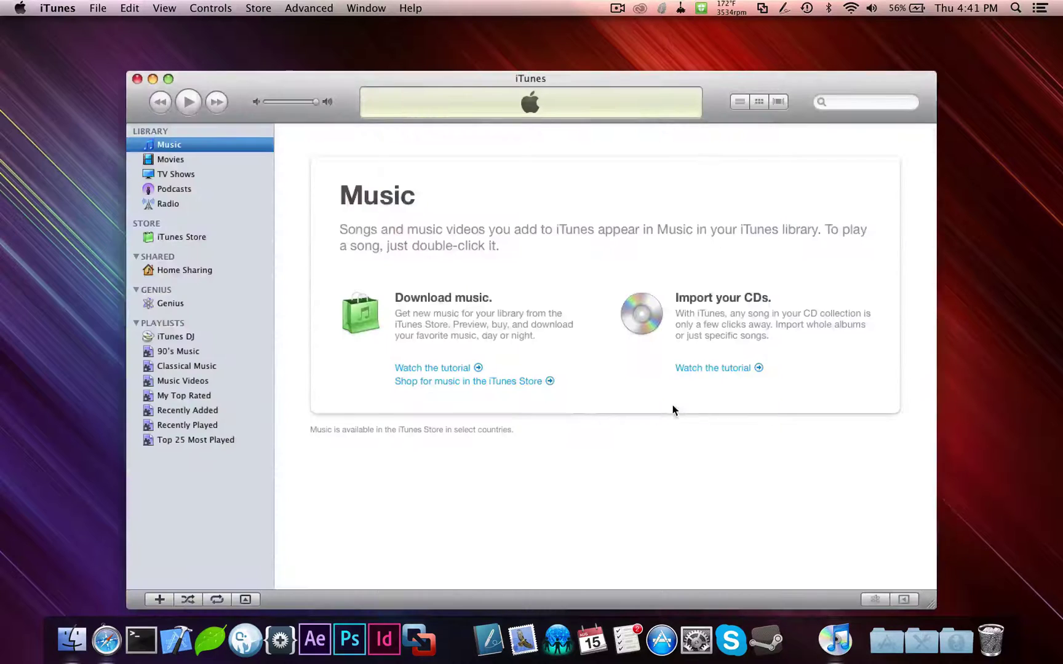
Step: Arrange the iTunes window and the Finder window showing the Music folder so both stay accessible
{"action": "left_click_drag", "start_coordinate": [317, 94], "coordinate": [305, 70]}
{"action": "left_click", "coordinate": [188, 98]}
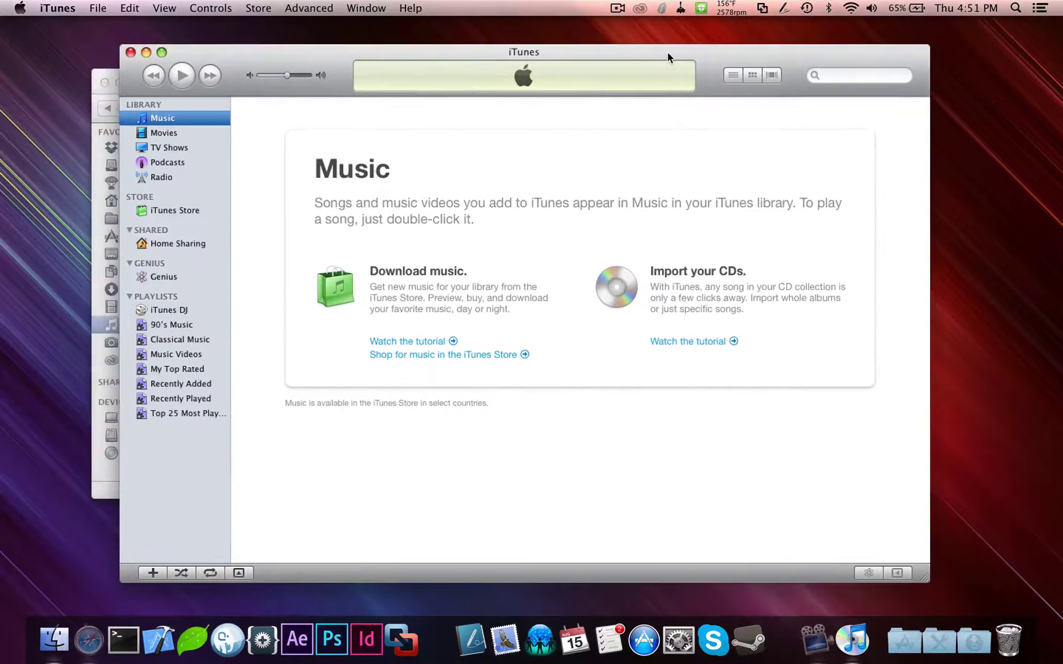
{"action": "left_click_drag", "start_coordinate": [648, 57], "coordinate": [635, 47]}
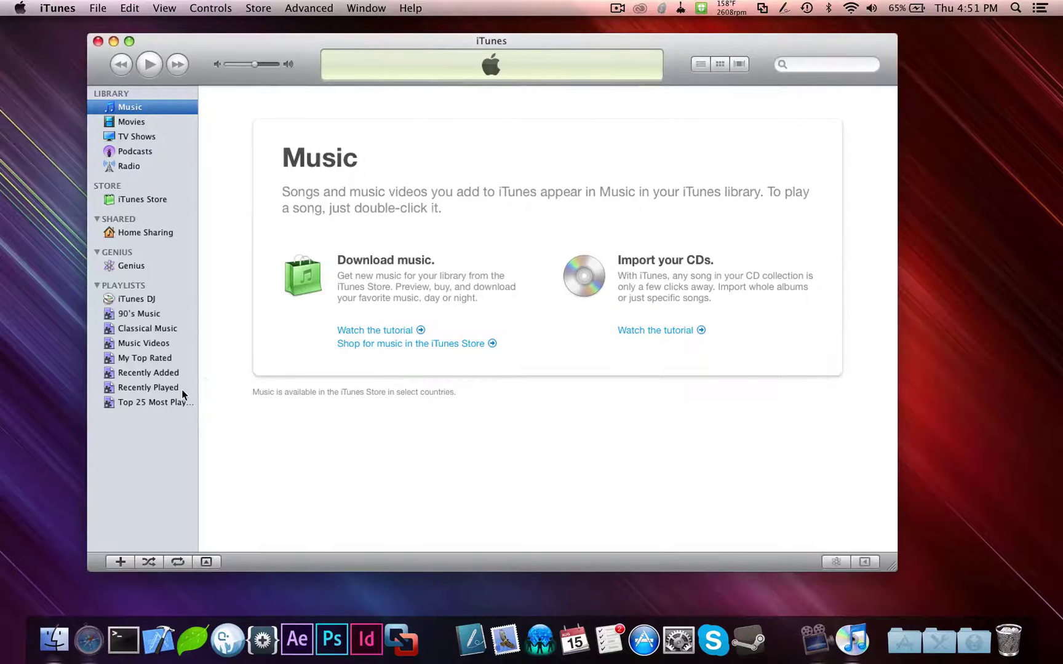
{"action": "left_click", "coordinate": [54, 639]}
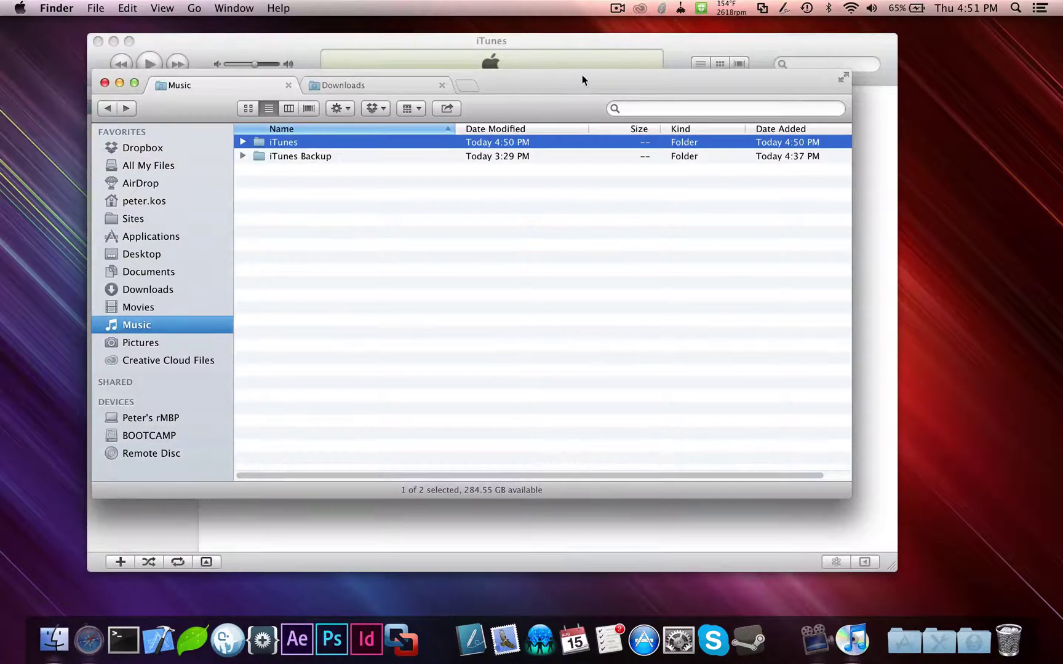
{"action": "left_click_drag", "start_coordinate": [630, 107], "coordinate": [906, 133]}
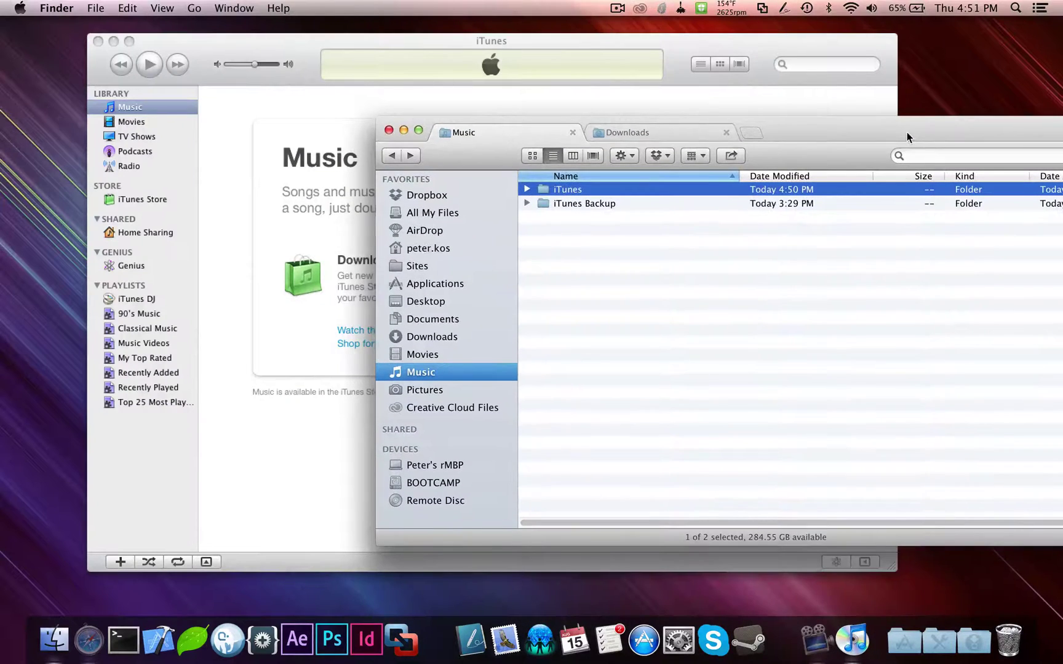
Step: Expand the iTunes Backup folder down to the contents of iTunes Media > Music
{"action": "left_click", "coordinate": [526, 203]}
{"action": "left_click", "coordinate": [563, 205]}
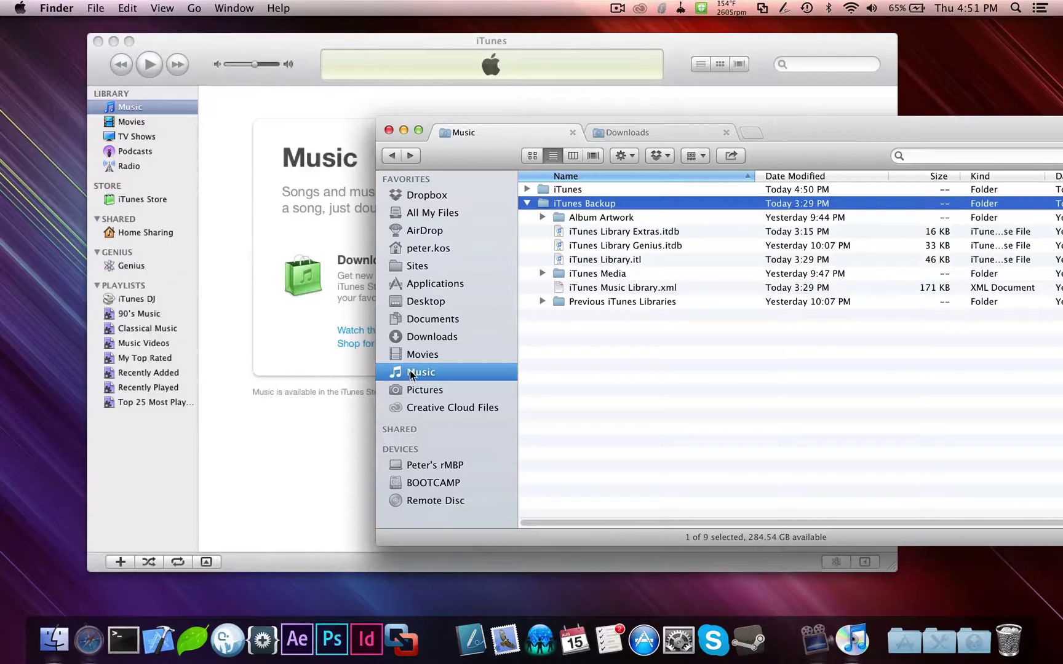
{"action": "left_click", "coordinate": [542, 274]}
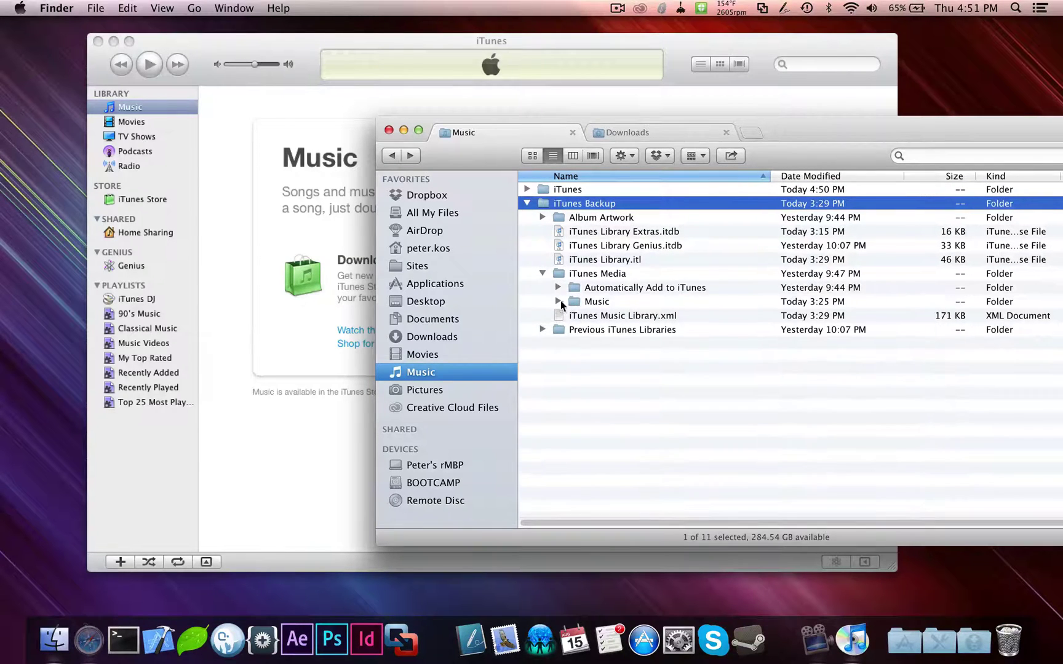
{"action": "left_click", "coordinate": [558, 301]}
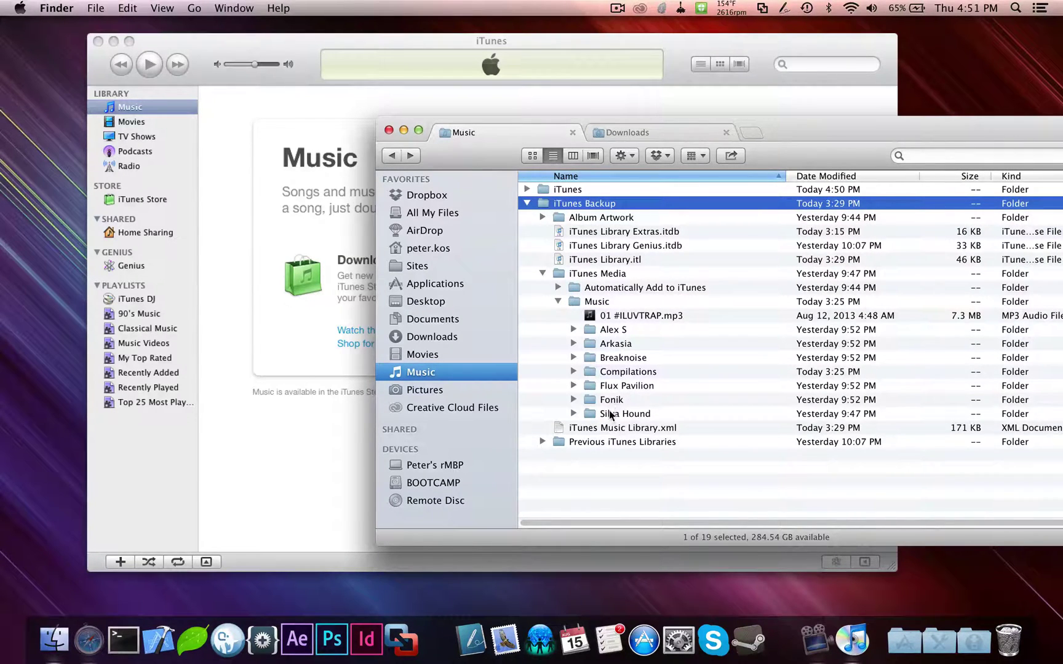
Step: Add the backup's artist folders from Alex S through Silva Hound to the iTunes music library, then return to Finder
{"action": "left_click", "coordinate": [612, 414]}
{"action": "left_click", "coordinate": [616, 331], "text": "shift"}
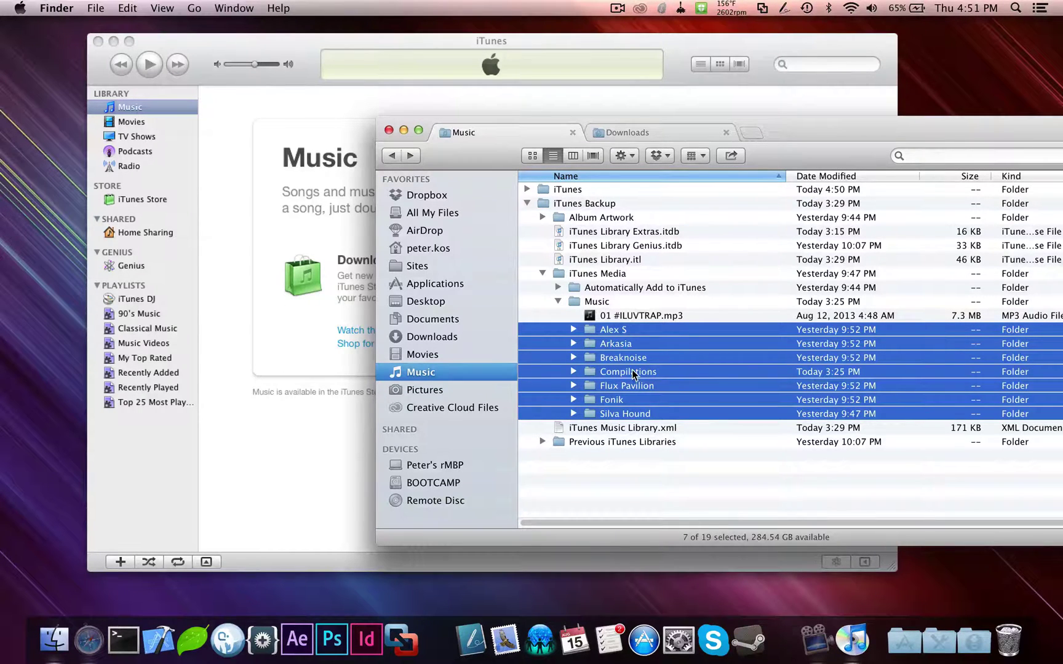
{"action": "left_click_drag", "start_coordinate": [633, 374], "coordinate": [268, 391]}
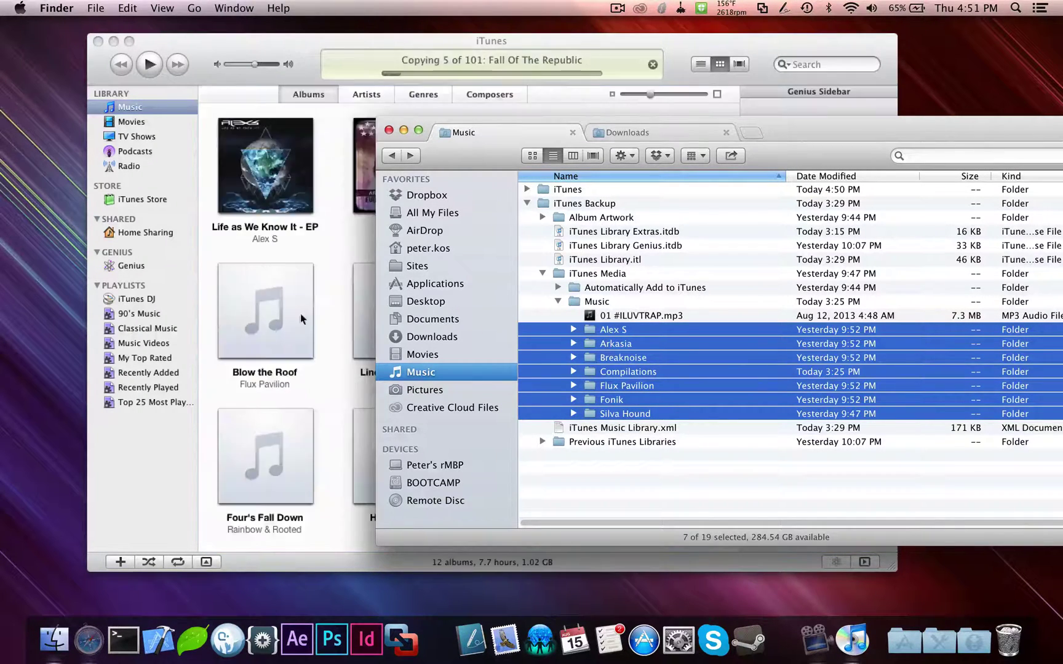
{"action": "left_click", "coordinate": [305, 68]}
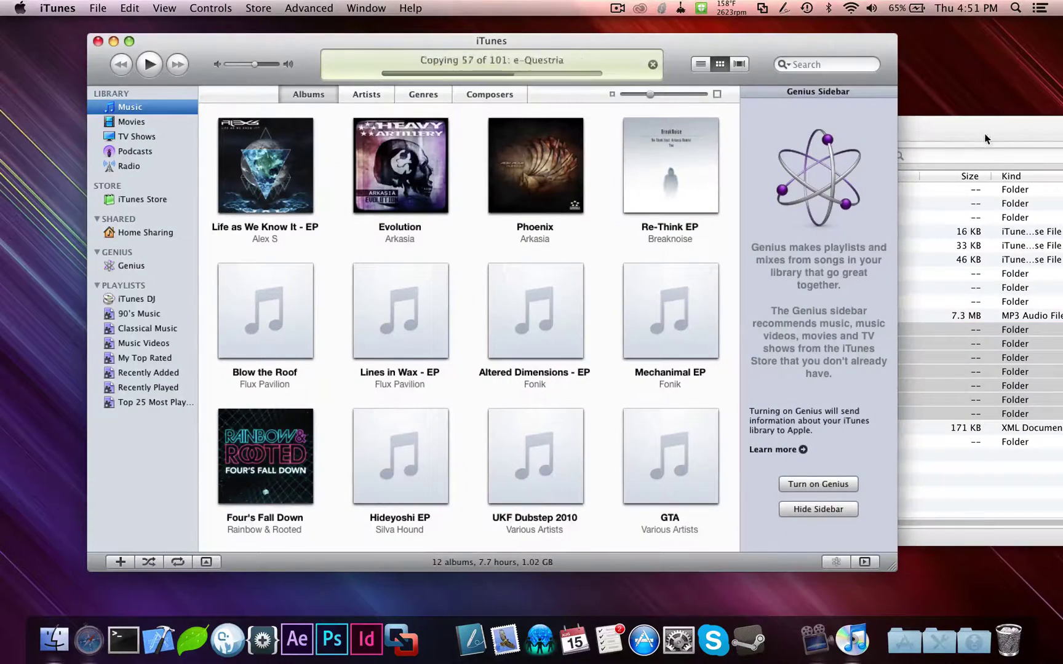
{"action": "left_click_drag", "start_coordinate": [983, 138], "coordinate": [744, 95]}
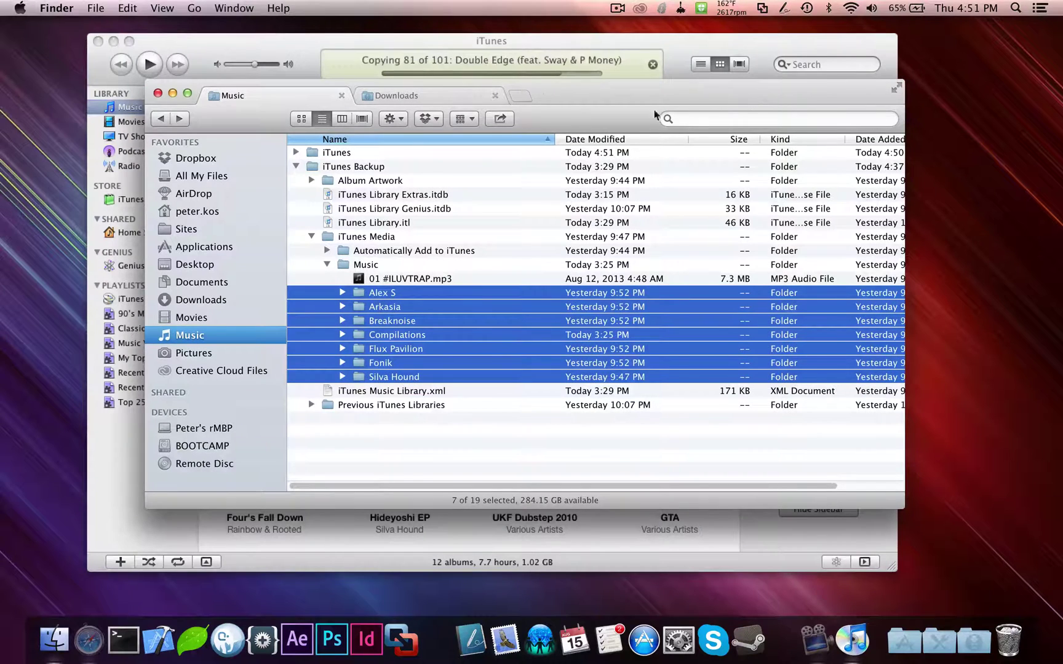
Step: Deselect the artist folders and collapse the iTunes Backup folder in the Music folder listing
{"action": "left_click", "coordinate": [396, 438]}
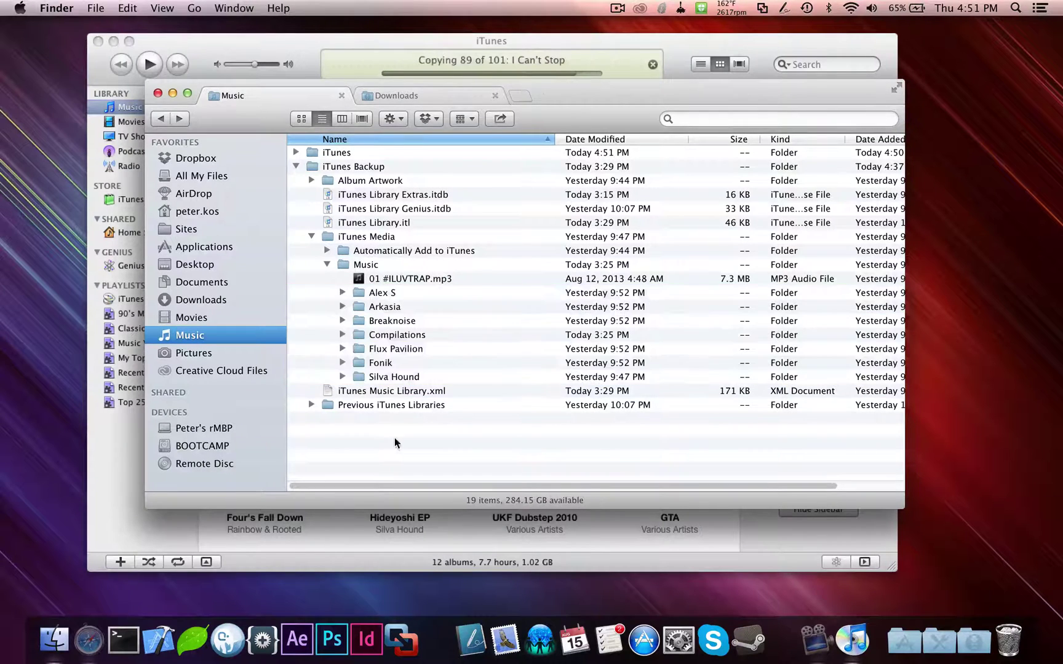
{"action": "left_click", "coordinate": [295, 171]}
{"action": "key", "text": "Left"}
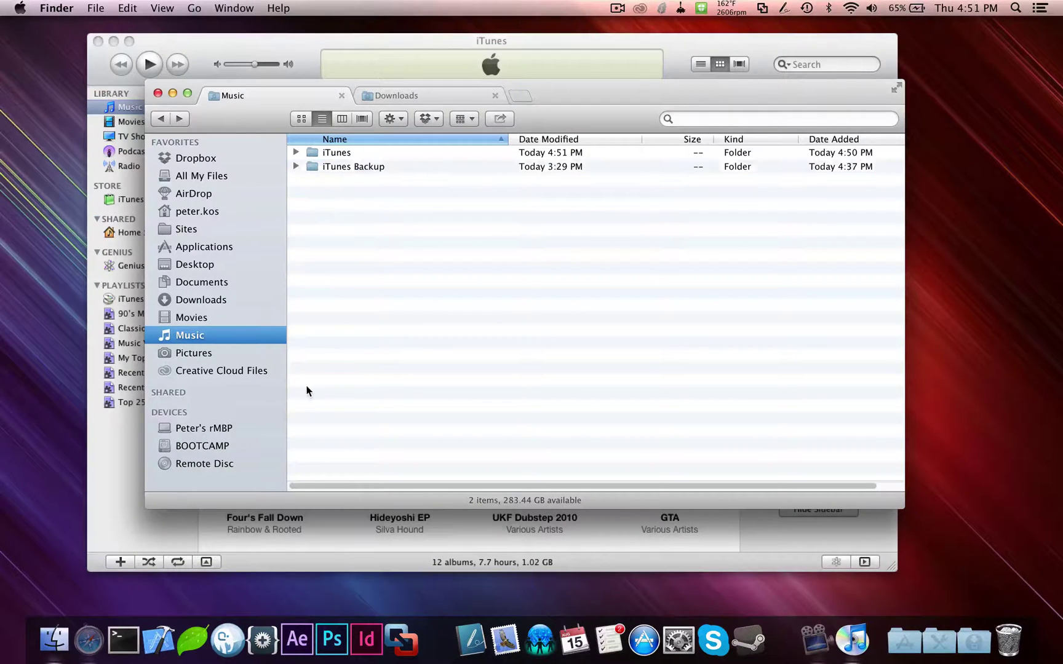
Step: Switch to Safari, download Backlight Visualizer.zip from the iSpazz page, and hide the browser
{"action": "left_click", "coordinate": [88, 639]}
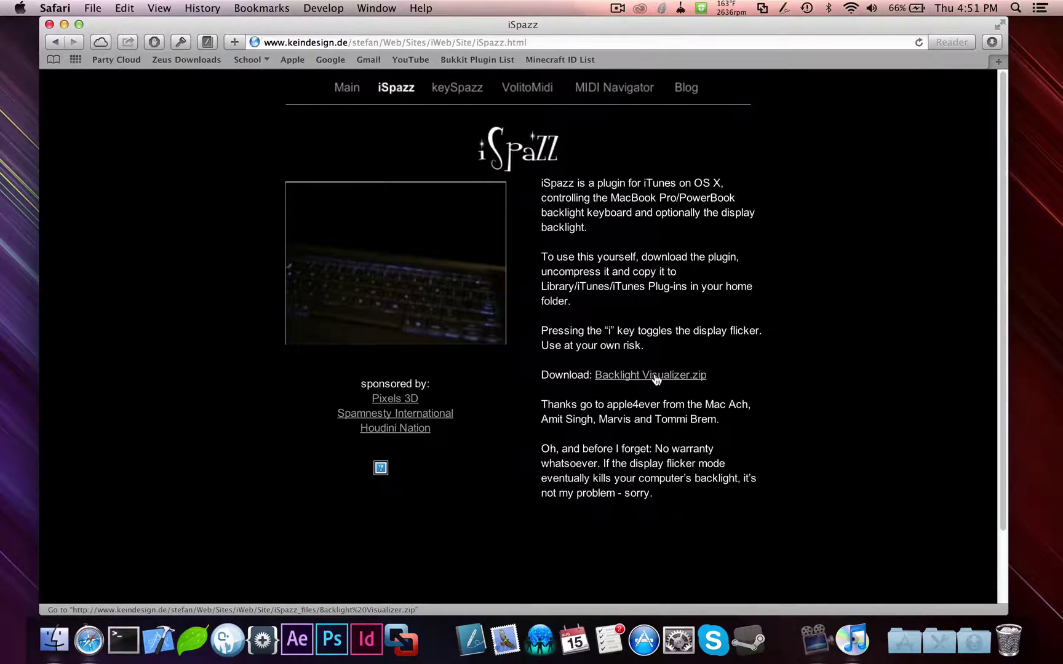
{"action": "triple_click", "coordinate": [560, 377]}
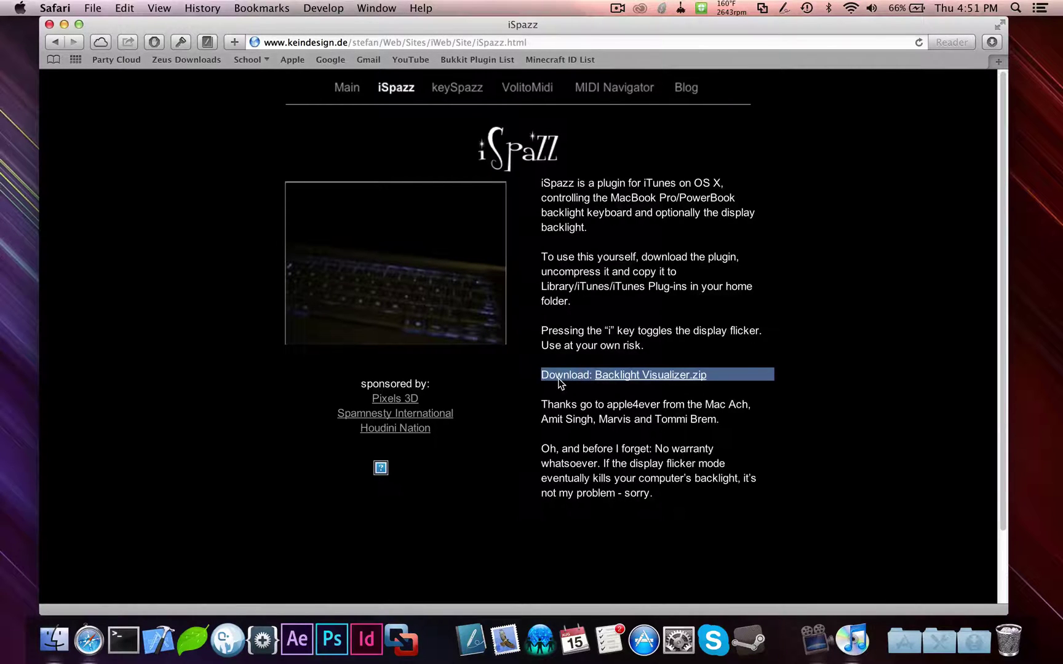
{"action": "left_click", "coordinate": [590, 391]}
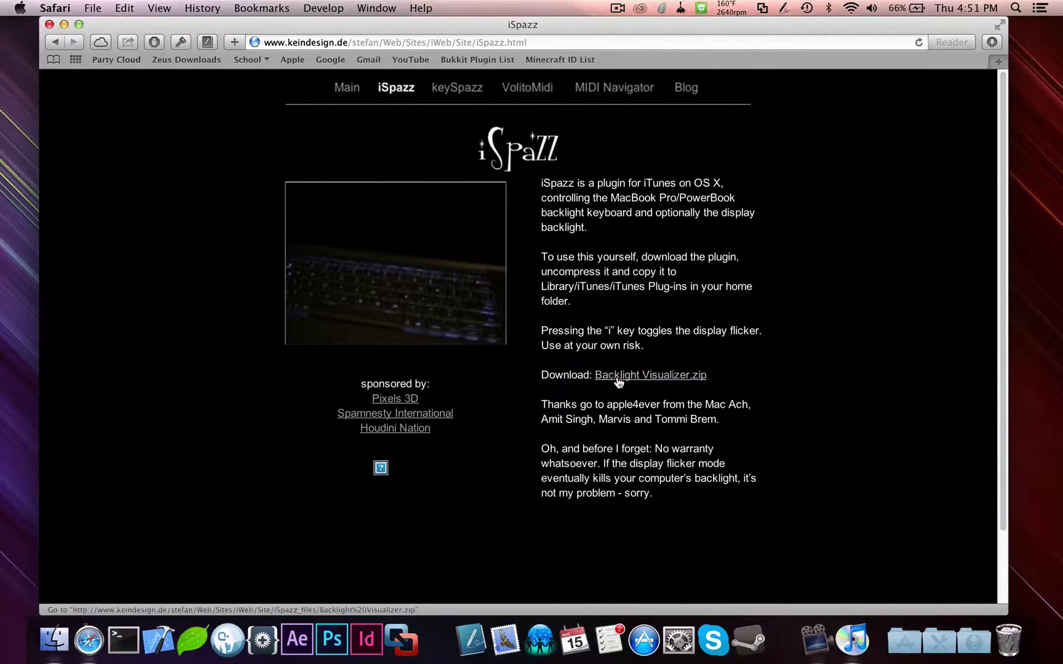
{"action": "left_click", "coordinate": [694, 380]}
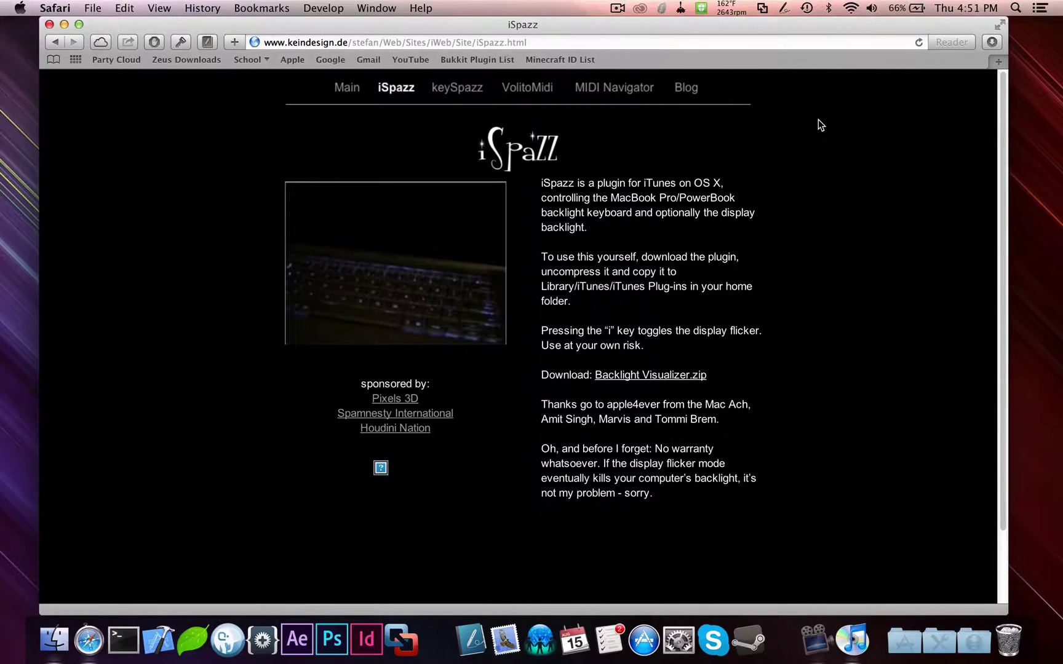
{"action": "key", "text": "super+h"}
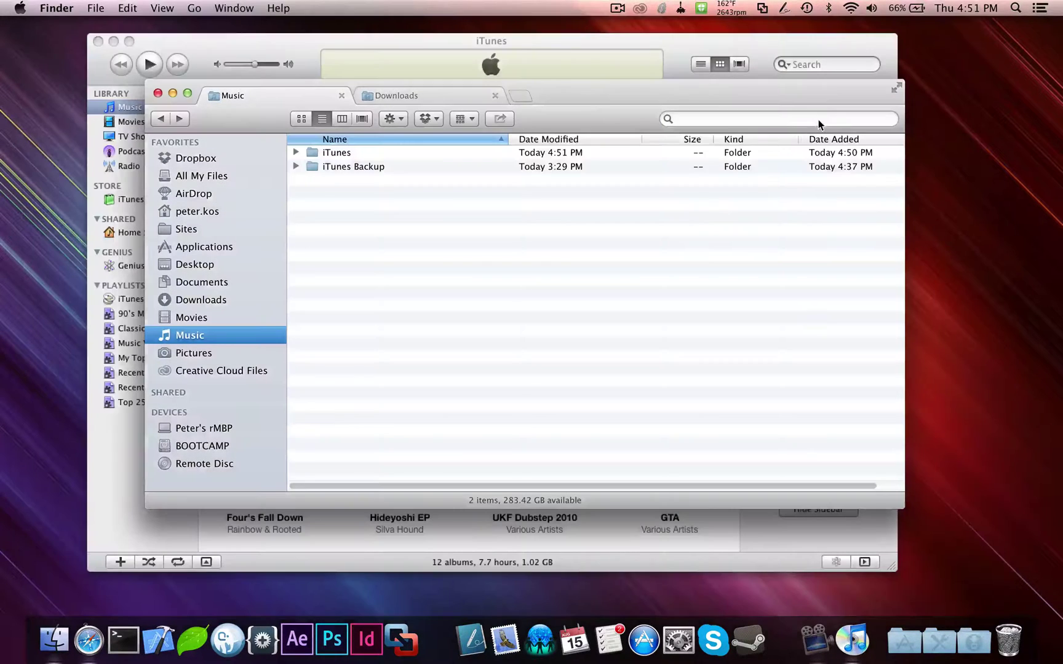
Step: Select Backlight Visualizer.bundle in the Downloads folder and open a new Finder tab
{"action": "left_click", "coordinate": [438, 94]}
{"action": "left_click", "coordinate": [369, 140]}
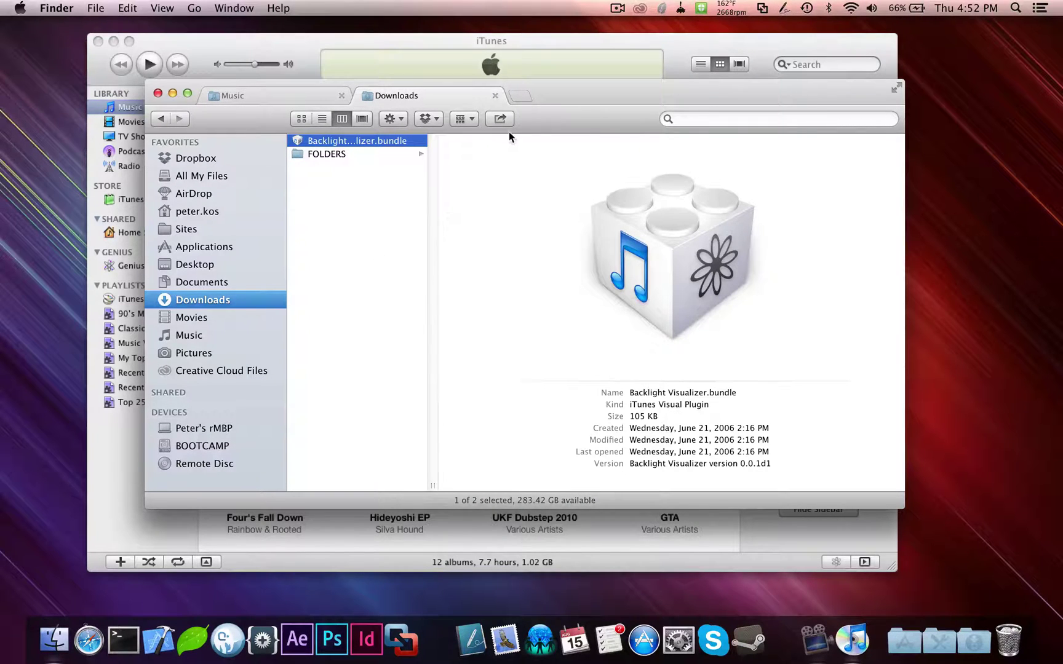
{"action": "left_click", "coordinate": [522, 99]}
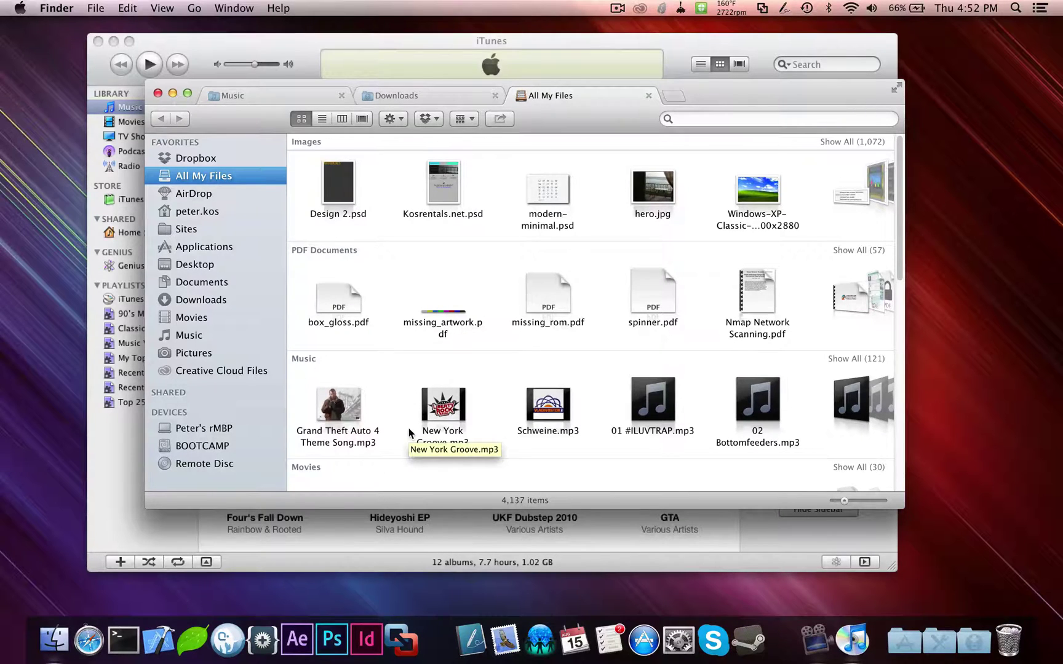
{"action": "key", "text": "super+shift+g"}
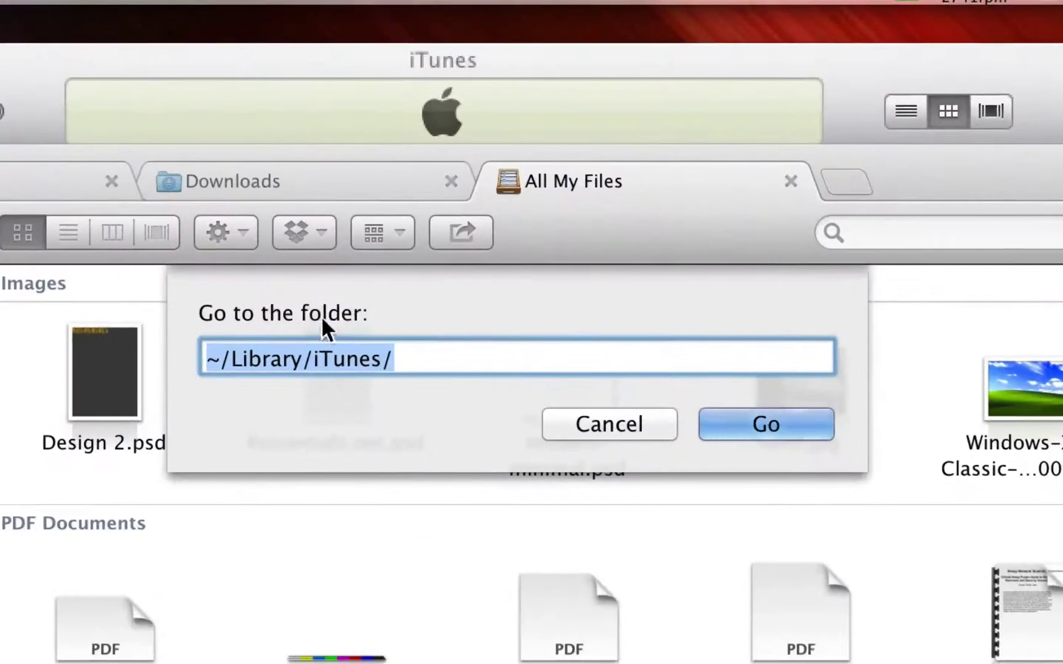
{"action": "left_click", "coordinate": [409, 357]}
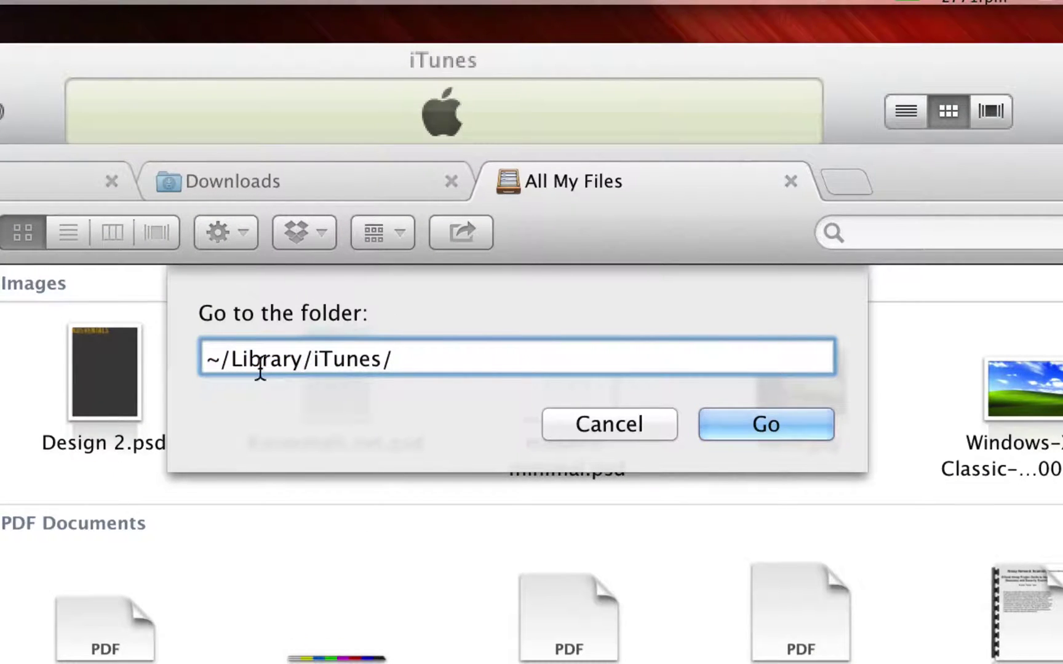
{"action": "left_click_drag", "start_coordinate": [413, 359], "coordinate": [193, 359]}
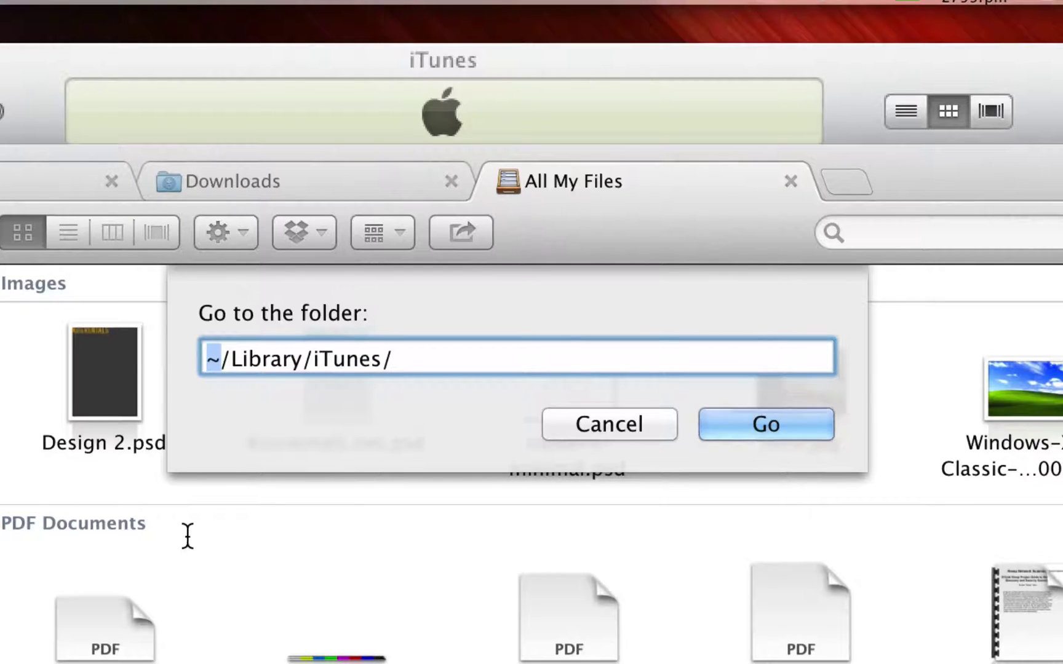
{"action": "left_click", "coordinate": [219, 356]}
{"action": "double_click", "coordinate": [232, 358]}
{"action": "left_click", "coordinate": [302, 359]}
{"action": "left_click_drag", "start_coordinate": [302, 359], "coordinate": [394, 358]}
{"action": "left_click", "coordinate": [314, 359]}
{"action": "left_click", "coordinate": [394, 359]}
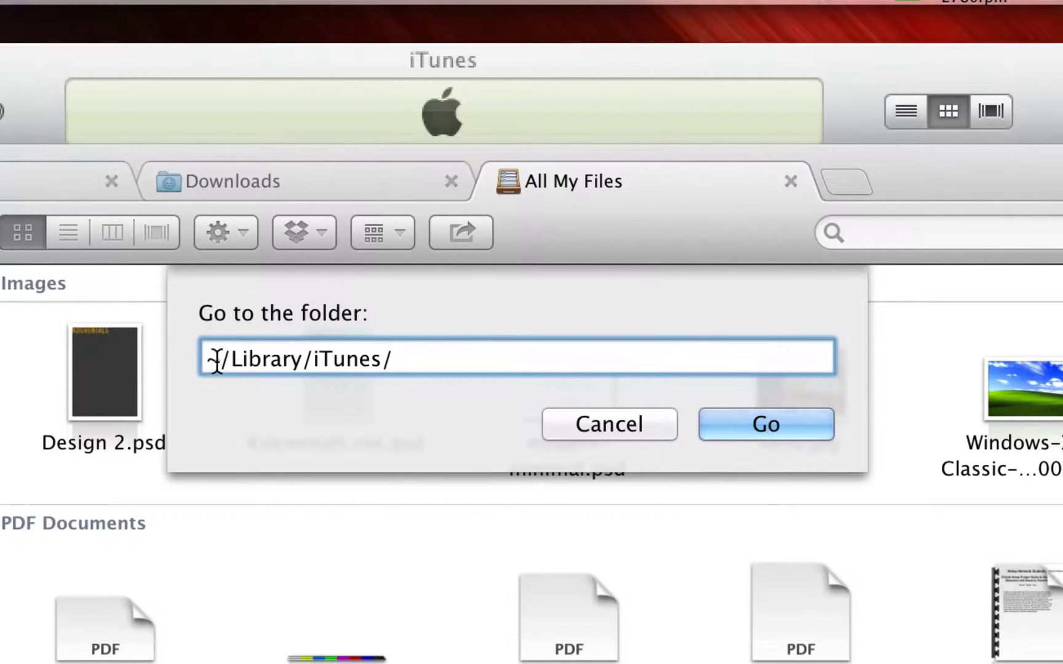
{"action": "left_click_drag", "start_coordinate": [218, 358], "coordinate": [200, 358]}
{"action": "left_click", "coordinate": [594, 425]}
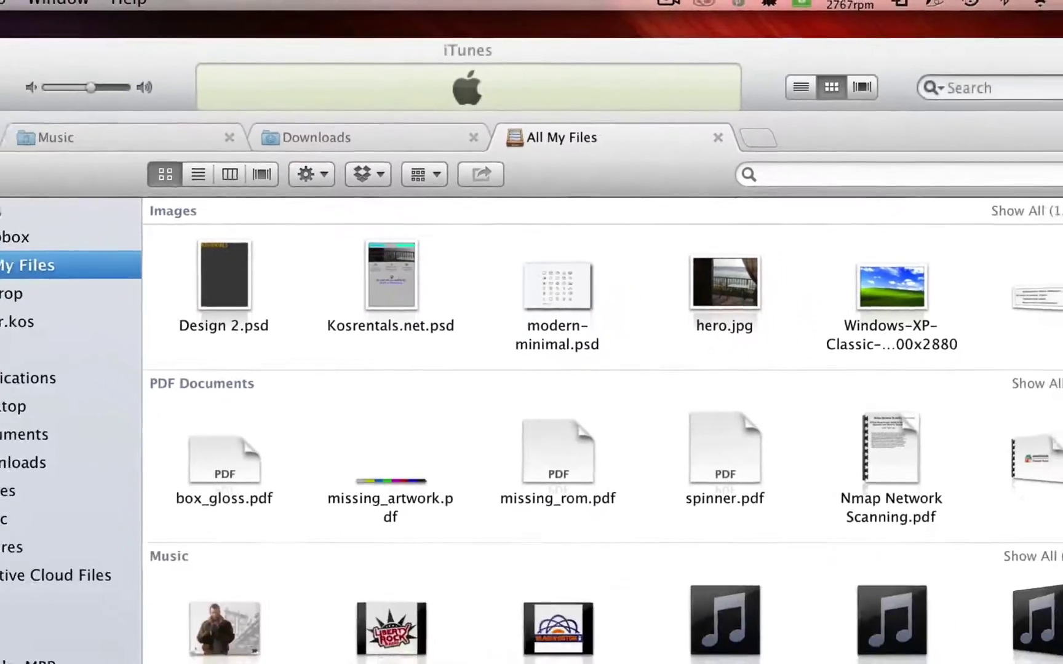
Step: Browse from the computer through Macintosh HD and Users to the current account's home folder
{"action": "left_click", "coordinate": [160, 511]}
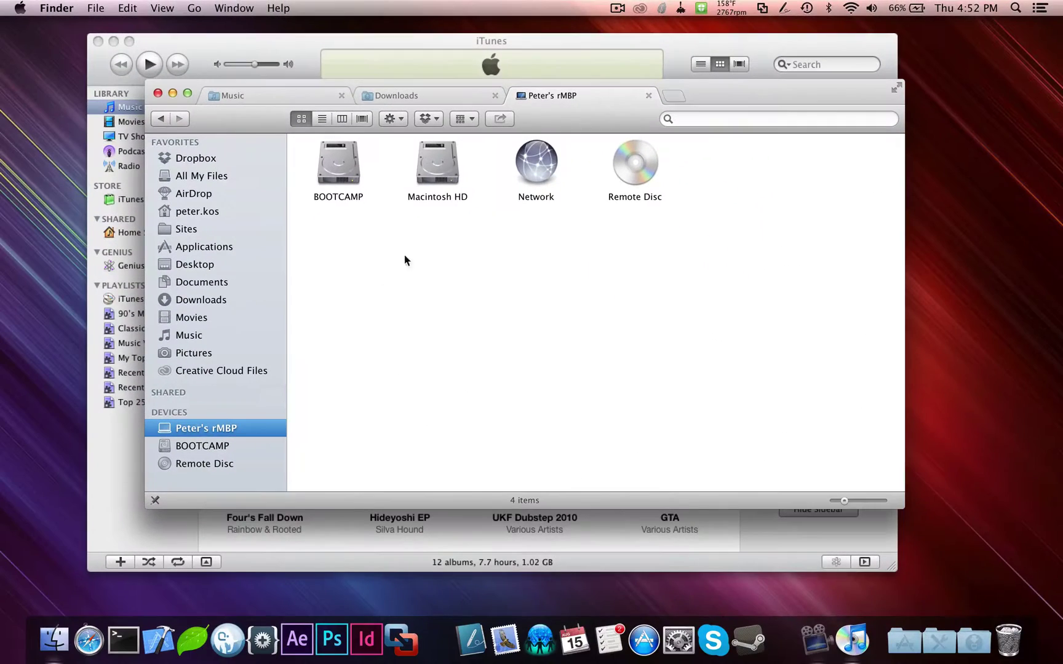
{"action": "double_click", "coordinate": [429, 170]}
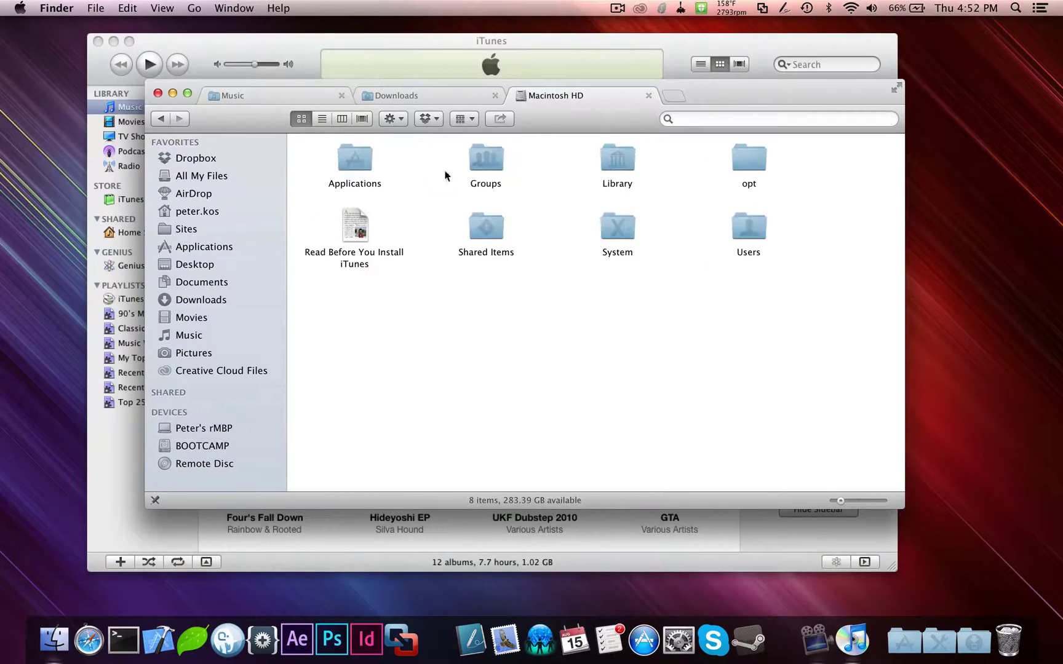
{"action": "double_click", "coordinate": [760, 229]}
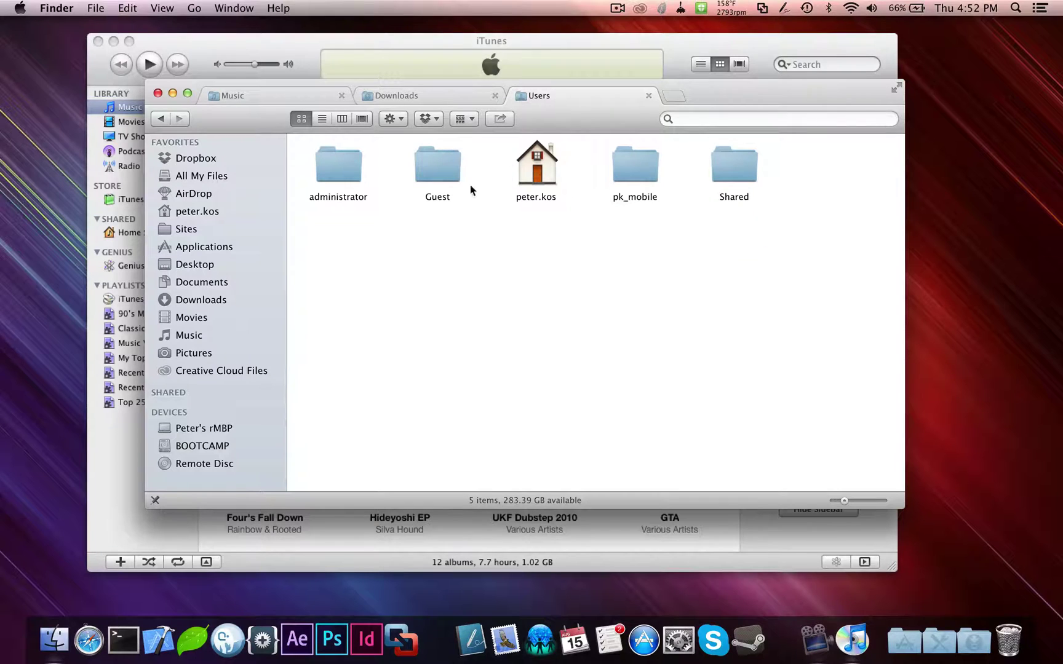
{"action": "double_click", "coordinate": [547, 171]}
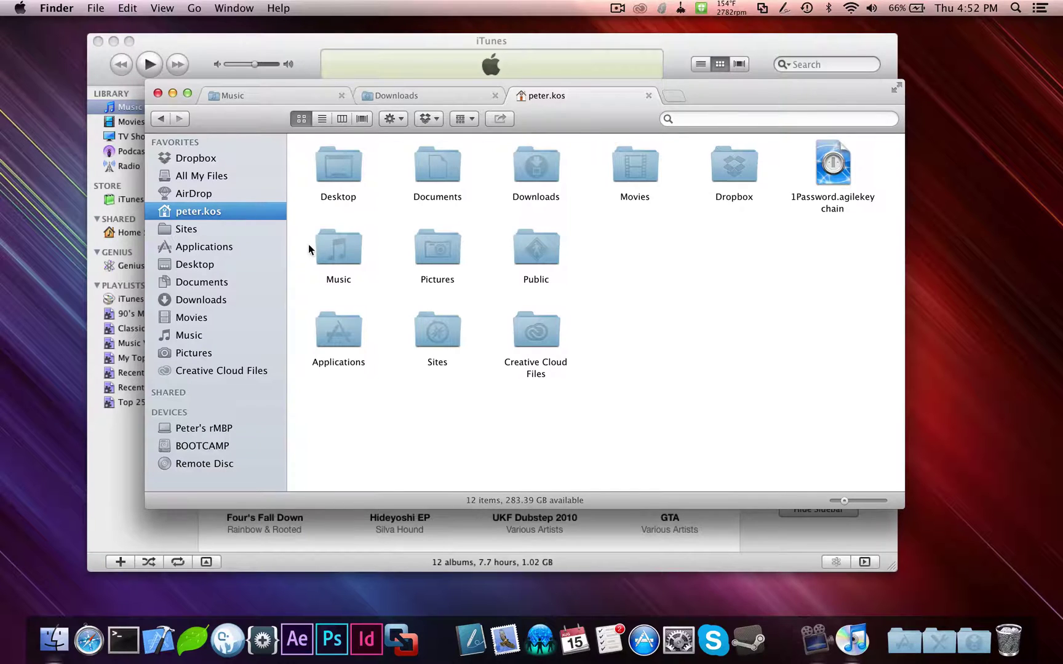
{"action": "key", "text": "super+shift+g"}
{"action": "double_click", "coordinate": [417, 182]}
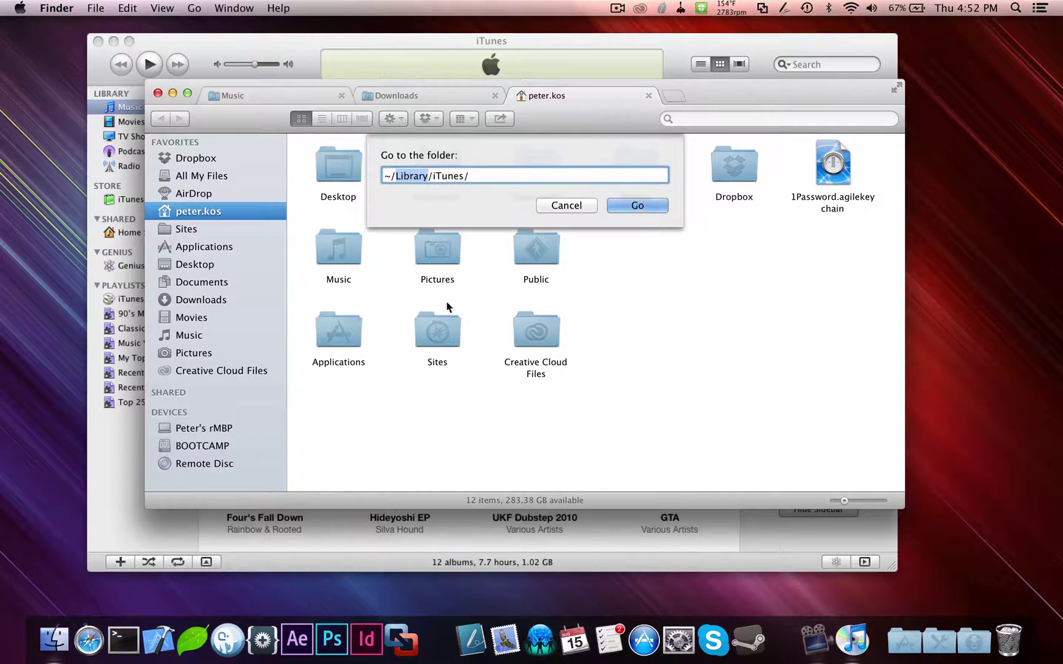
{"action": "left_click", "coordinate": [575, 205]}
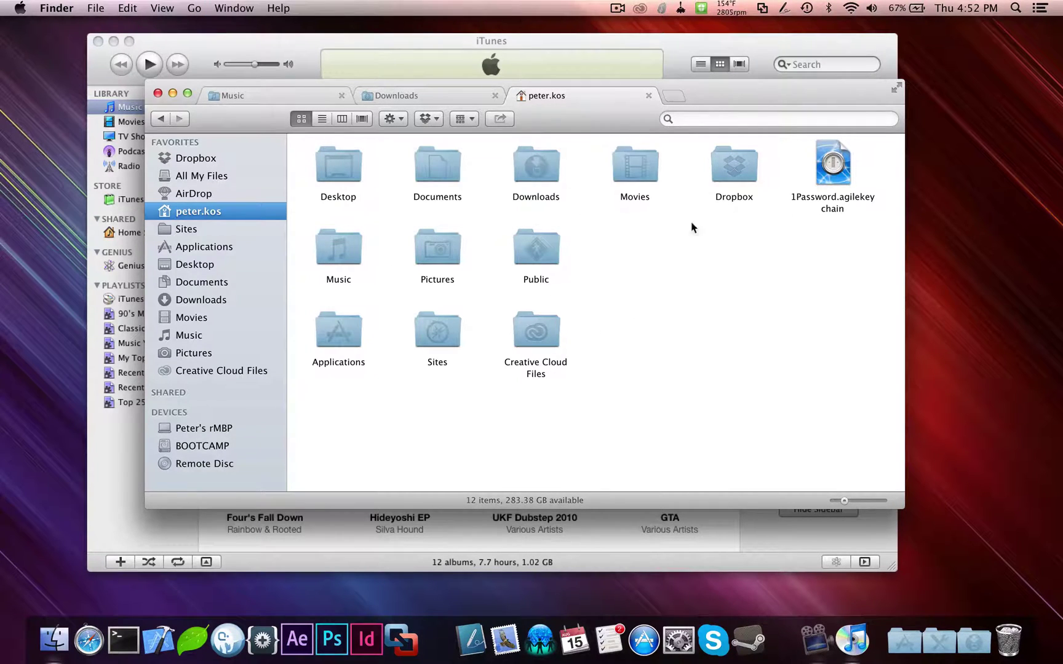
{"action": "key", "text": "super+2"}
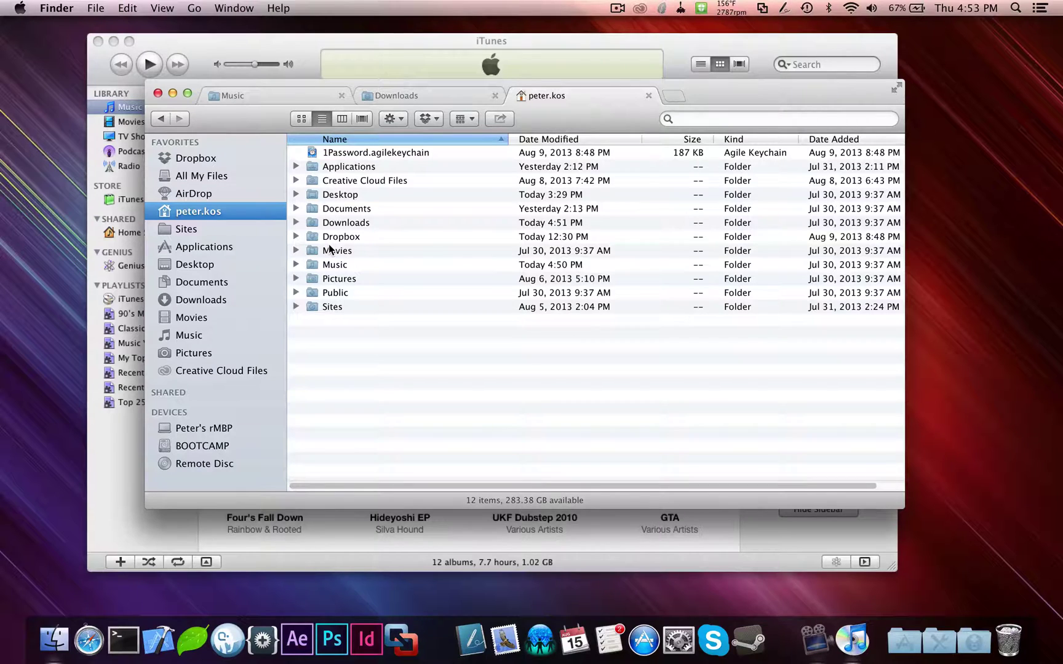
{"action": "key", "text": "shift+super+g"}
{"action": "left_click", "coordinate": [557, 207]}
Step: Go to the ~/Library/iTunes/ folder and open its iTunes Plug-ins folder in column view
{"action": "key", "text": "shift+super+g"}
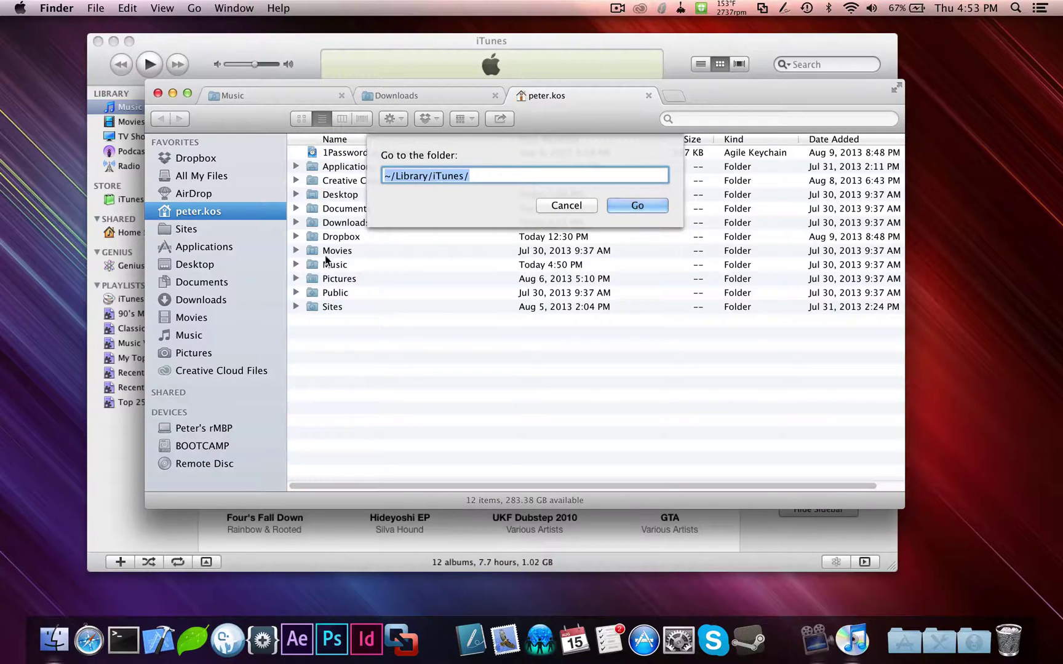
{"action": "key", "text": "Right"}
{"action": "key", "text": "Left"}
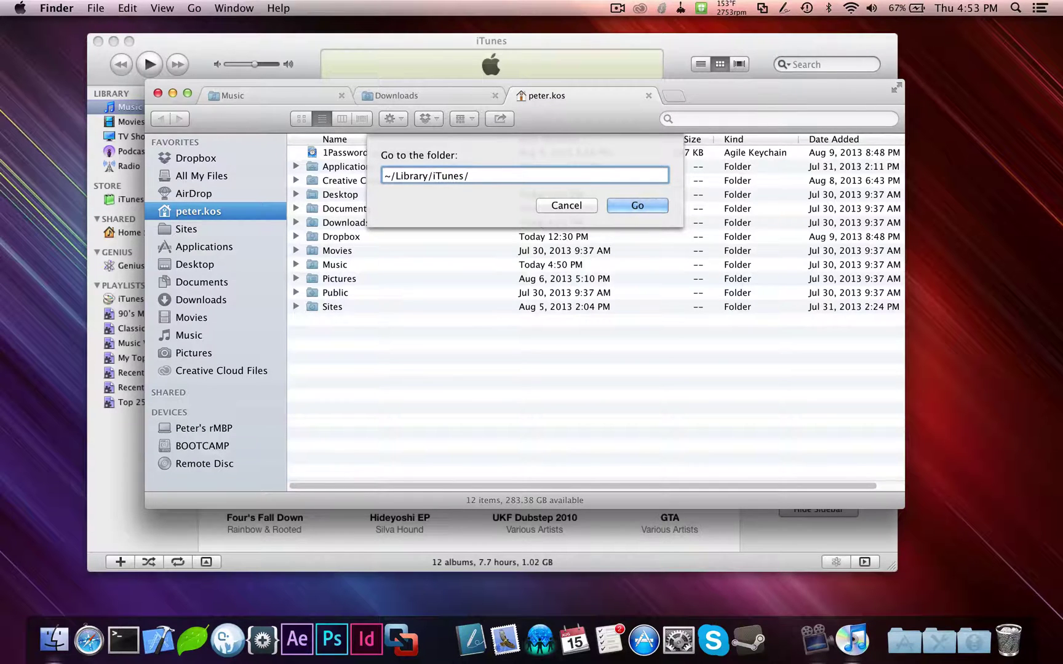
{"action": "left_click", "coordinate": [639, 205]}
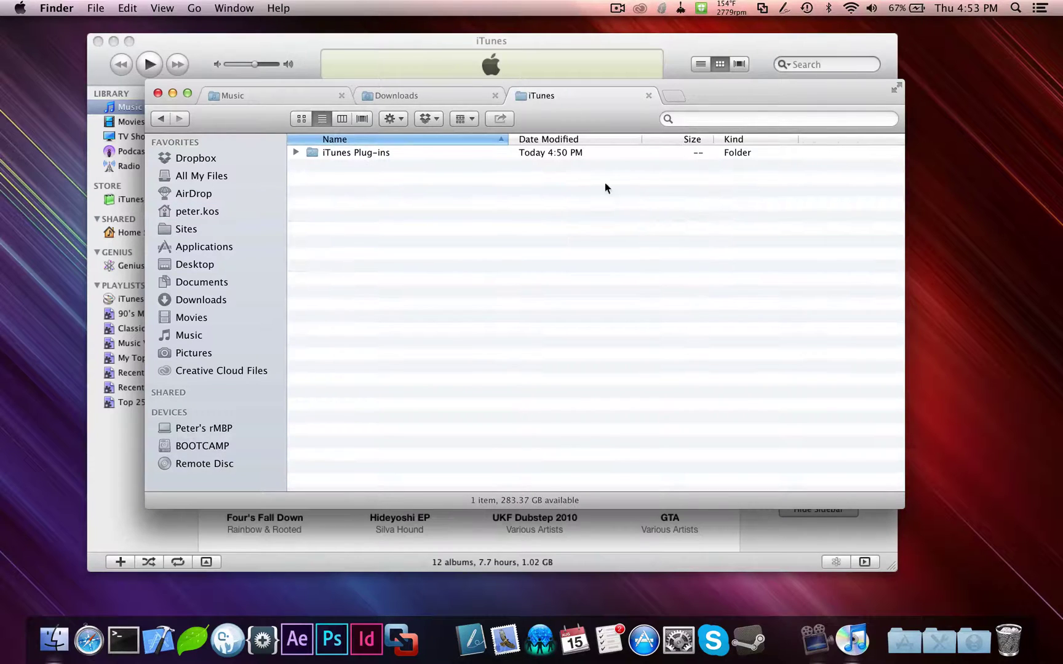
{"action": "left_click", "coordinate": [342, 118]}
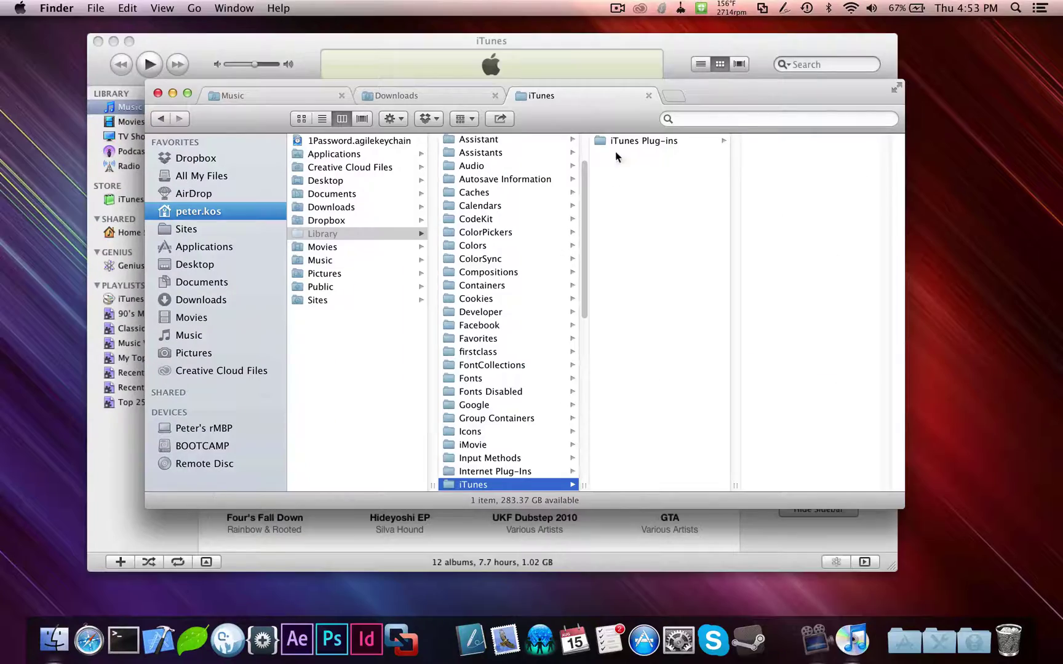
{"action": "left_click", "coordinate": [638, 140]}
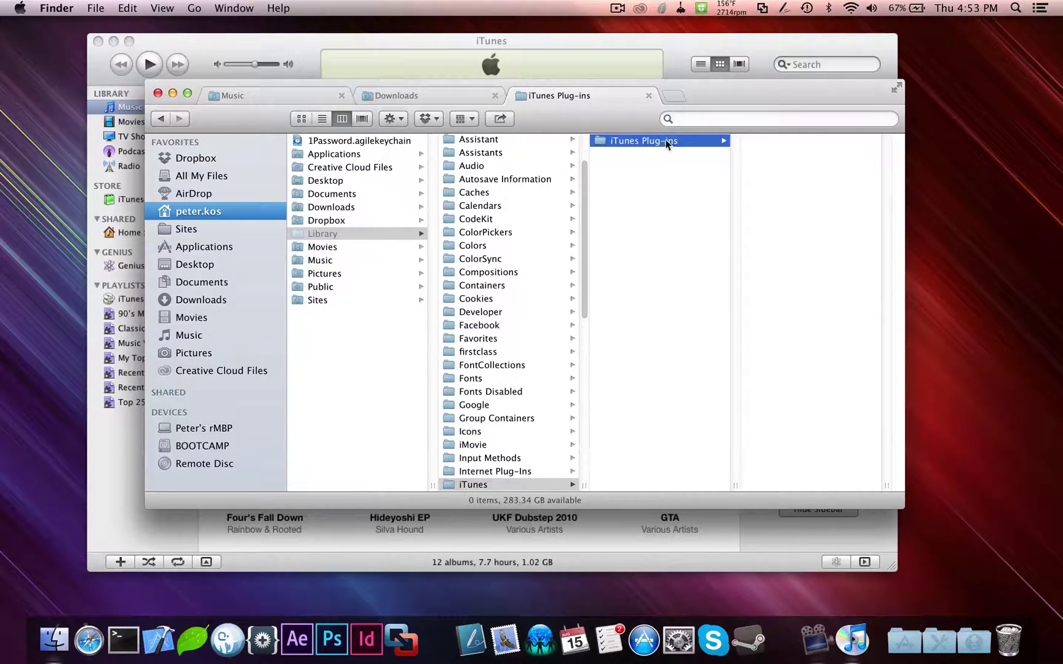
Step: Move Backlight Visualizer.bundle from the Downloads folder into the iTunes Plug-ins folder
{"action": "left_click", "coordinate": [423, 95]}
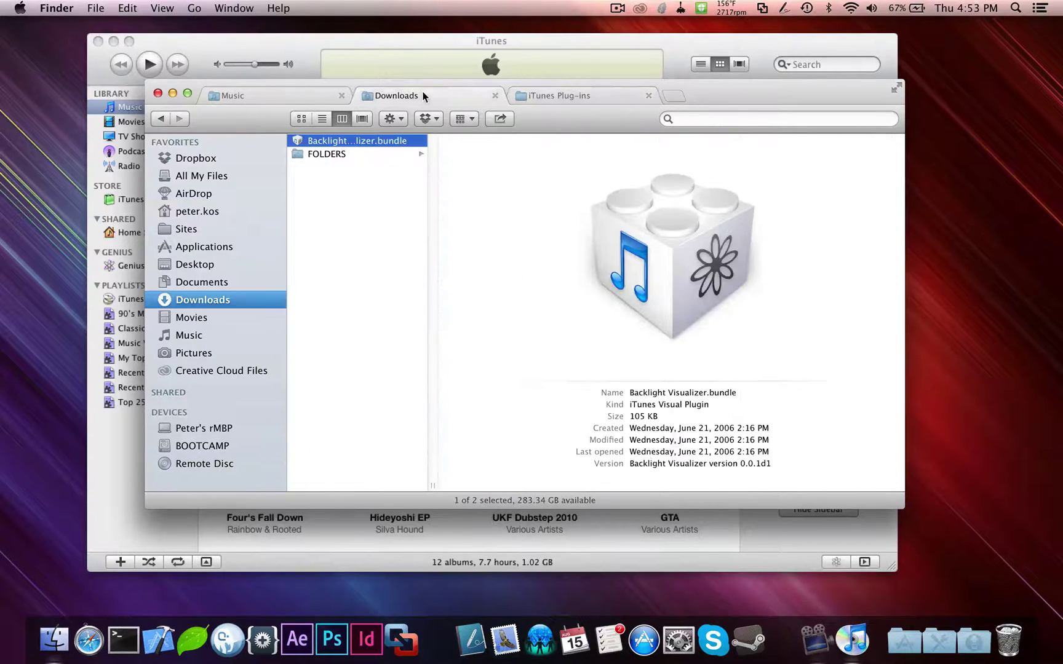
{"action": "left_click_drag", "start_coordinate": [367, 148], "coordinate": [576, 95]}
{"action": "left_click", "coordinate": [576, 95]}
{"action": "left_click", "coordinate": [644, 167]}
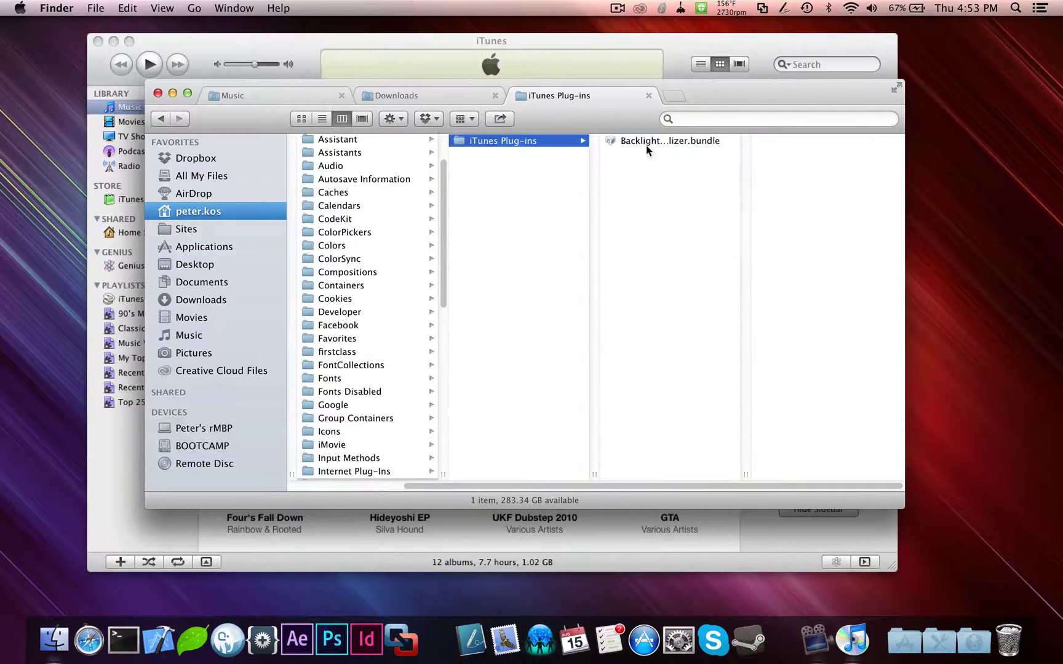
Step: Quit iTunes and launch it again so that it loads the new plug-in
{"action": "left_click", "coordinate": [674, 65]}
{"action": "key", "text": "super+q"}
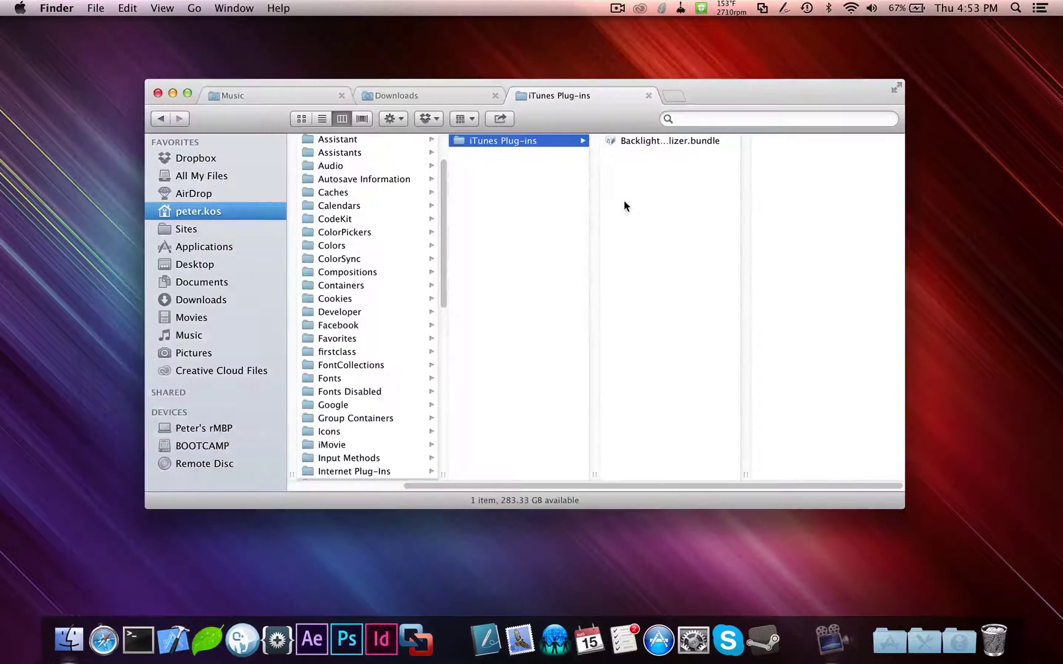
{"action": "key", "text": "F4"}
{"action": "left_click", "coordinate": [94, 515]}
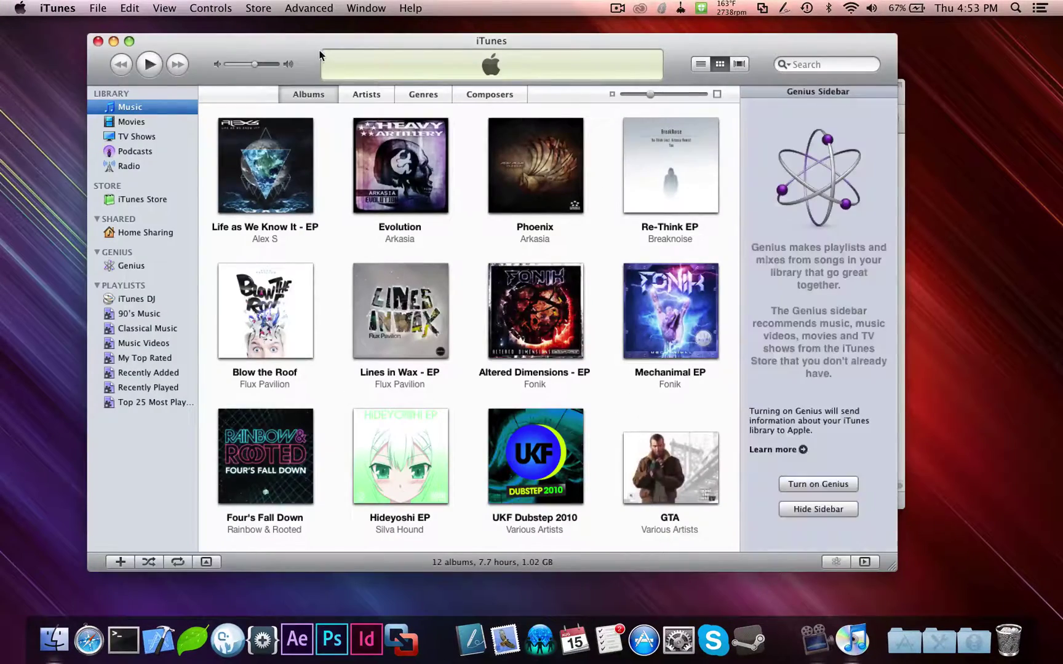
Step: Choose Backlight Visualizer as the active iTunes visualizer
{"action": "left_click", "coordinate": [211, 6]}
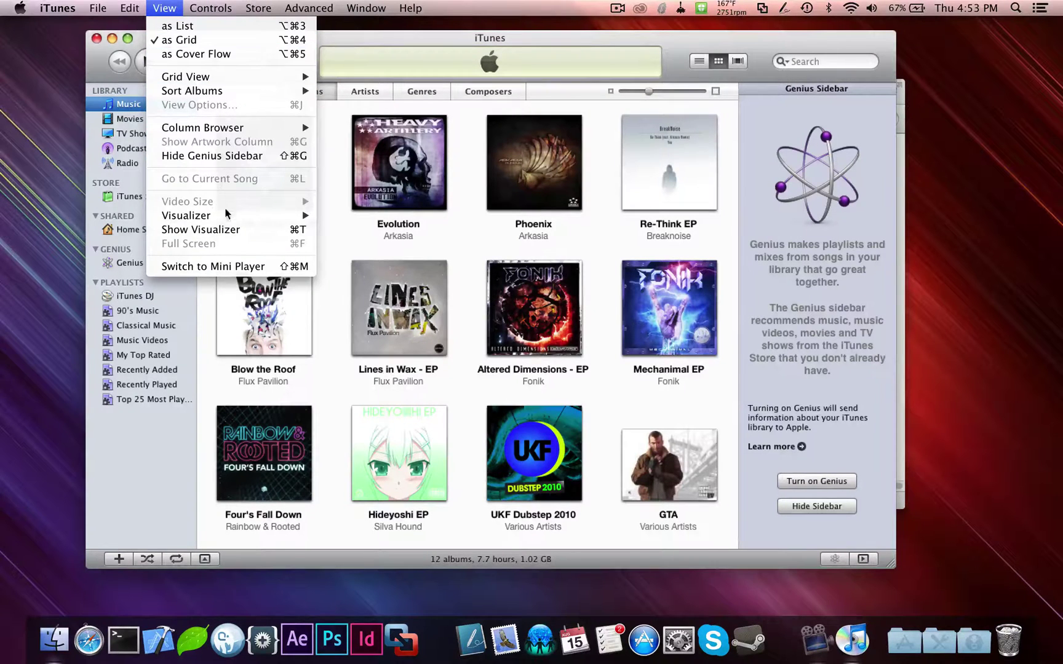
{"action": "mouse_move", "coordinate": [226, 213]}
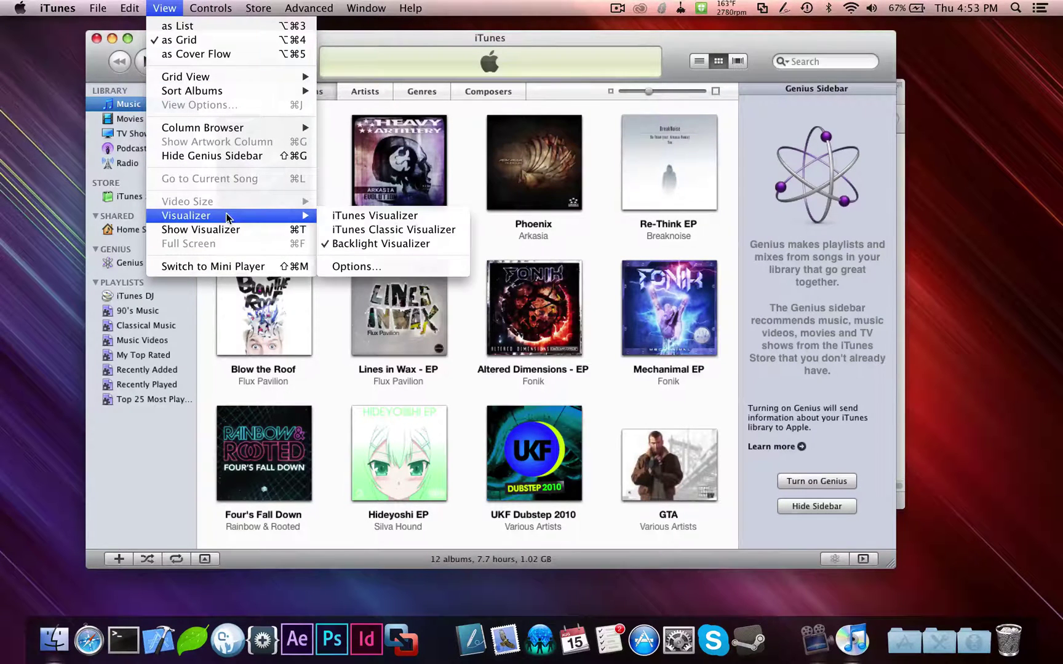
{"action": "left_click", "coordinate": [346, 245]}
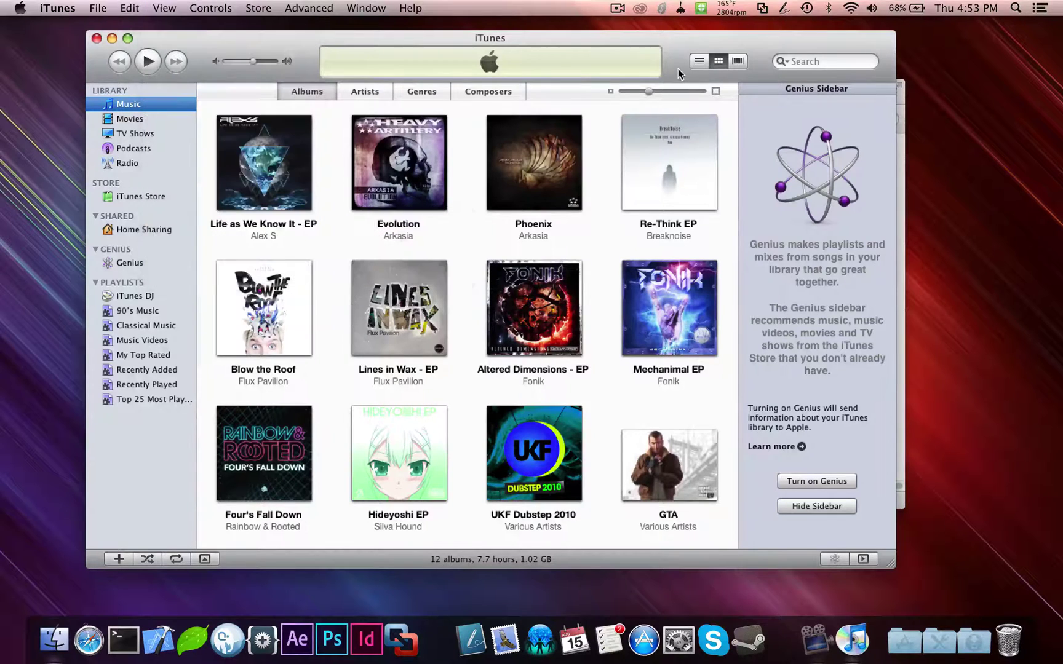
Step: Preview the Backlight Visualizer twice in iTunes, hiding it each time to return to the album grid
{"action": "key", "text": "super+t"}
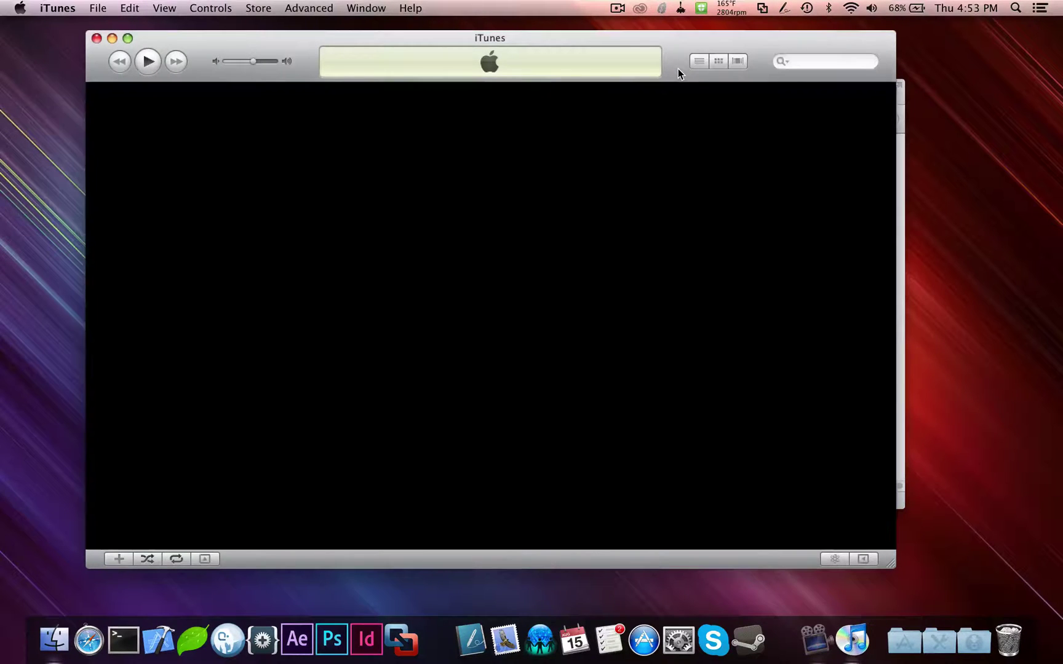
{"action": "key", "text": "super+t"}
{"action": "left_click", "coordinate": [164, 8]}
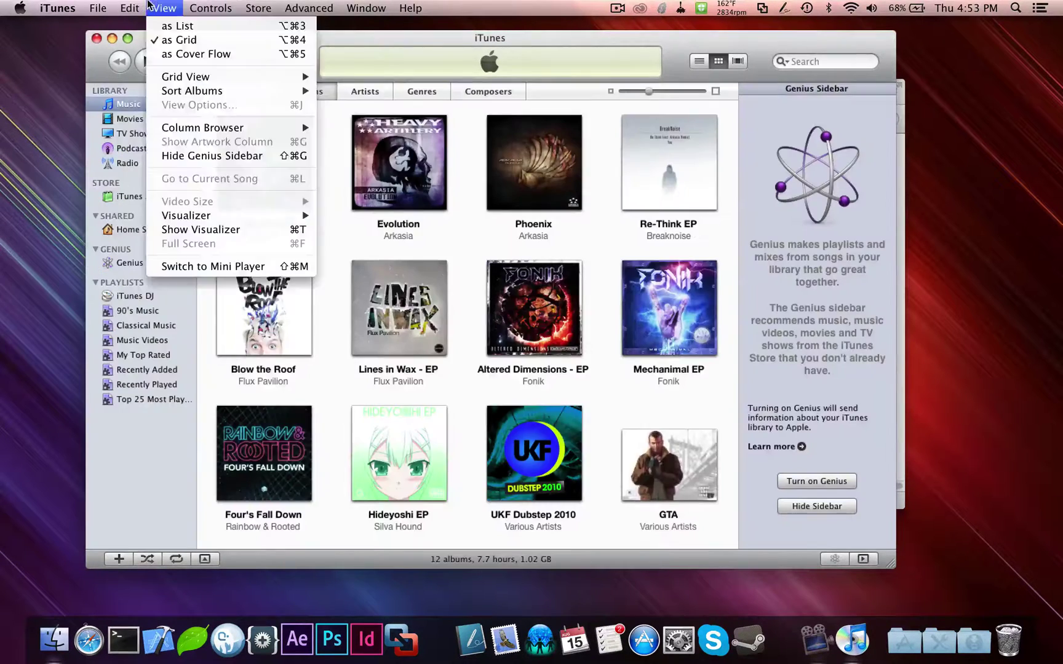
{"action": "left_click", "coordinate": [284, 232]}
{"action": "key", "text": "super+t"}
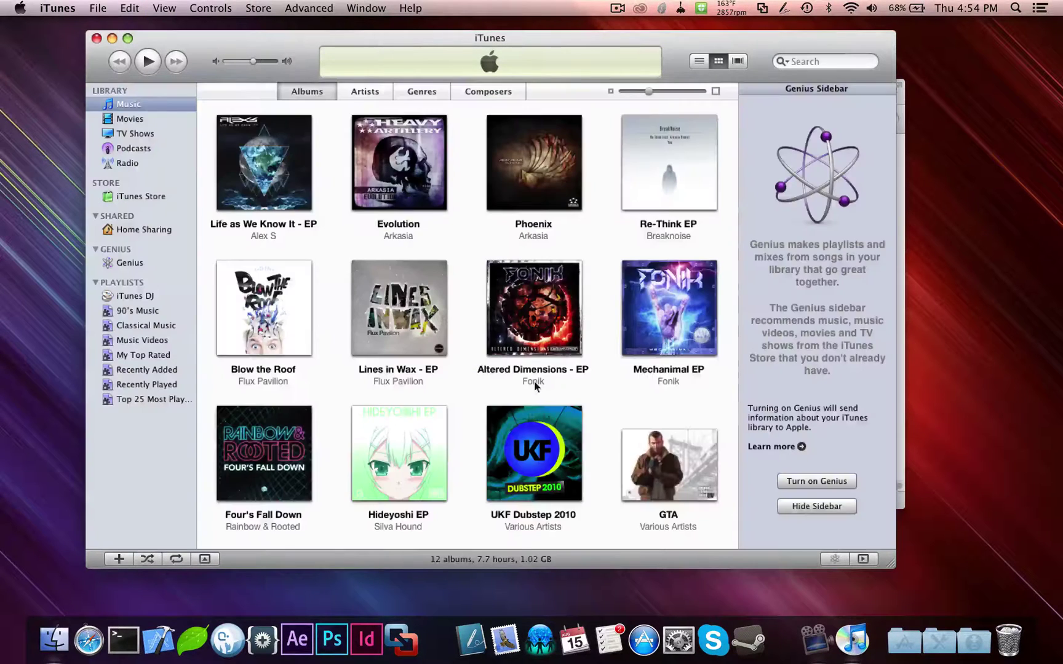
Step: Open the Hideyoshi EP album, play #ILUVTRAP with the visualizer shown, and pause the song after the demonstration
{"action": "double_click", "coordinate": [400, 439]}
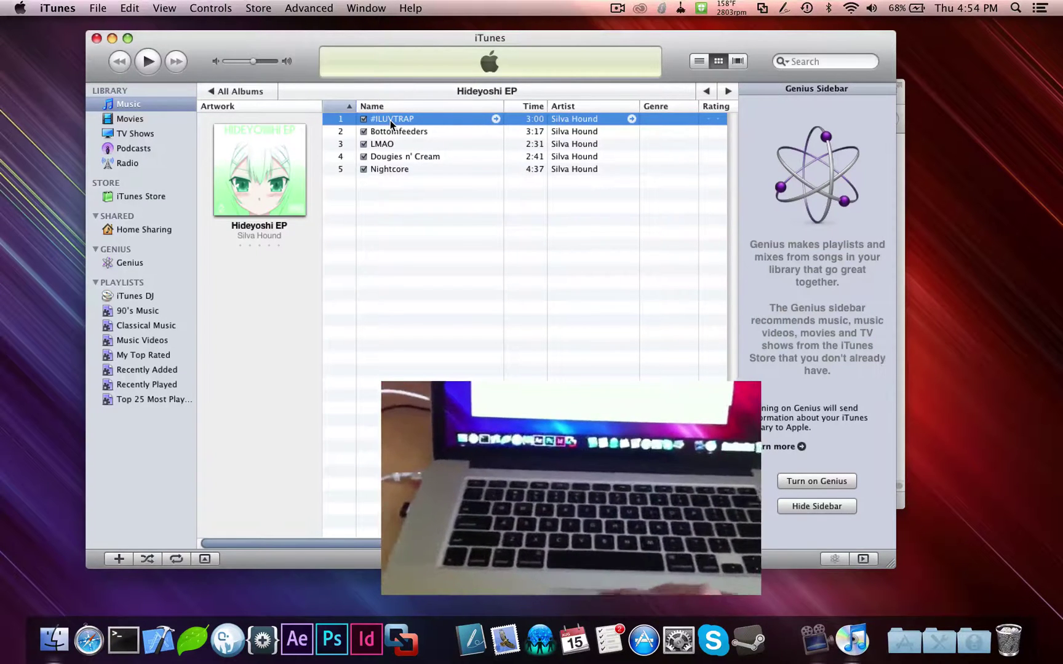
{"action": "left_click", "coordinate": [429, 131]}
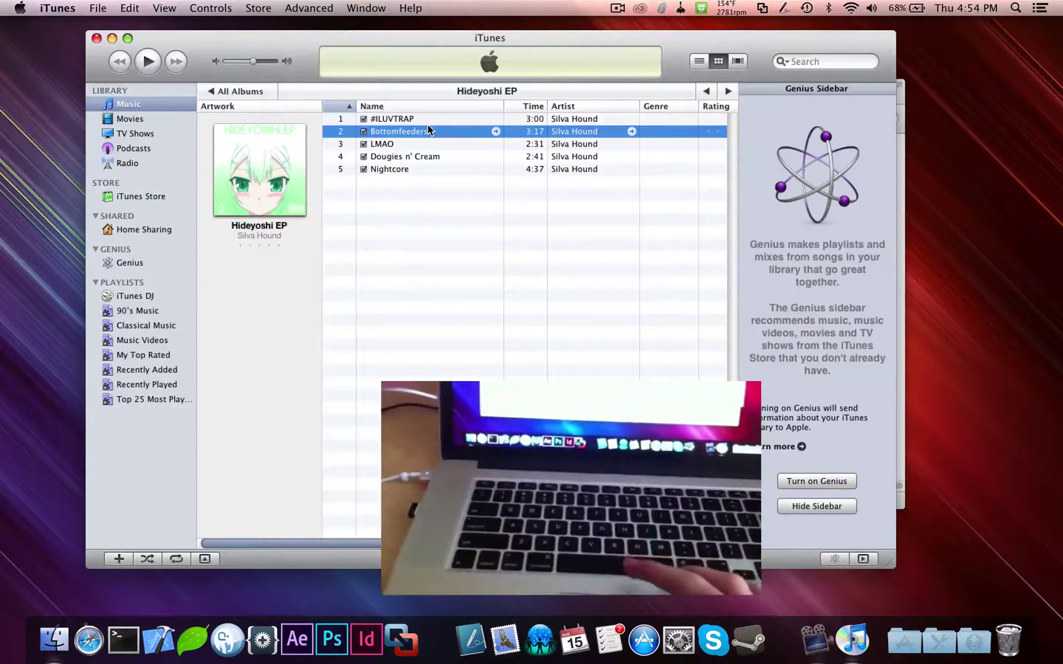
{"action": "double_click", "coordinate": [427, 119]}
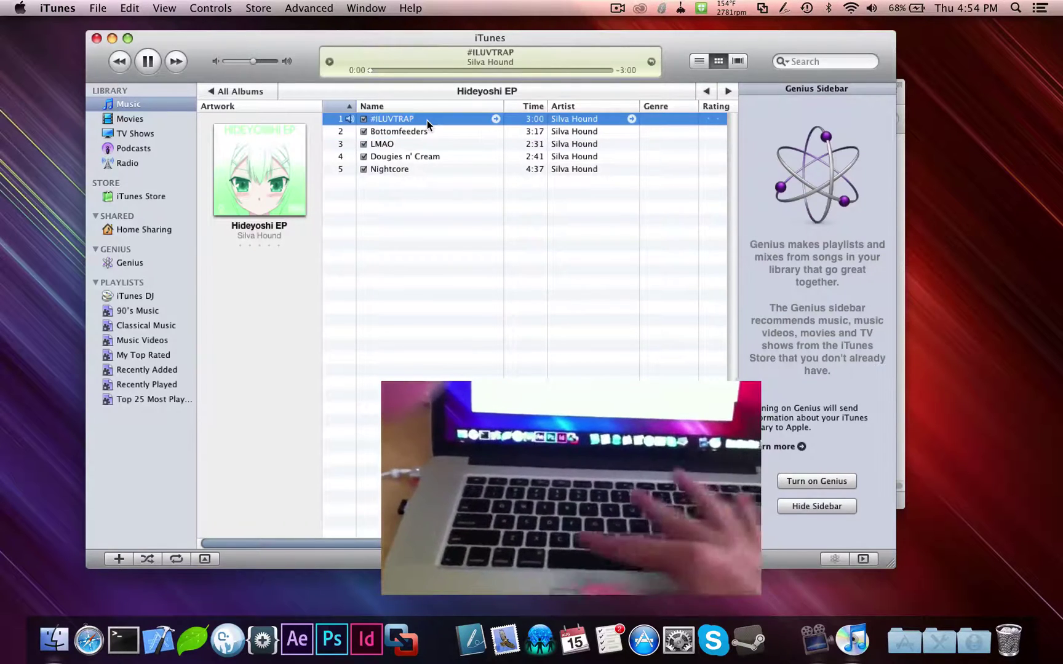
{"action": "key", "text": "super+t"}
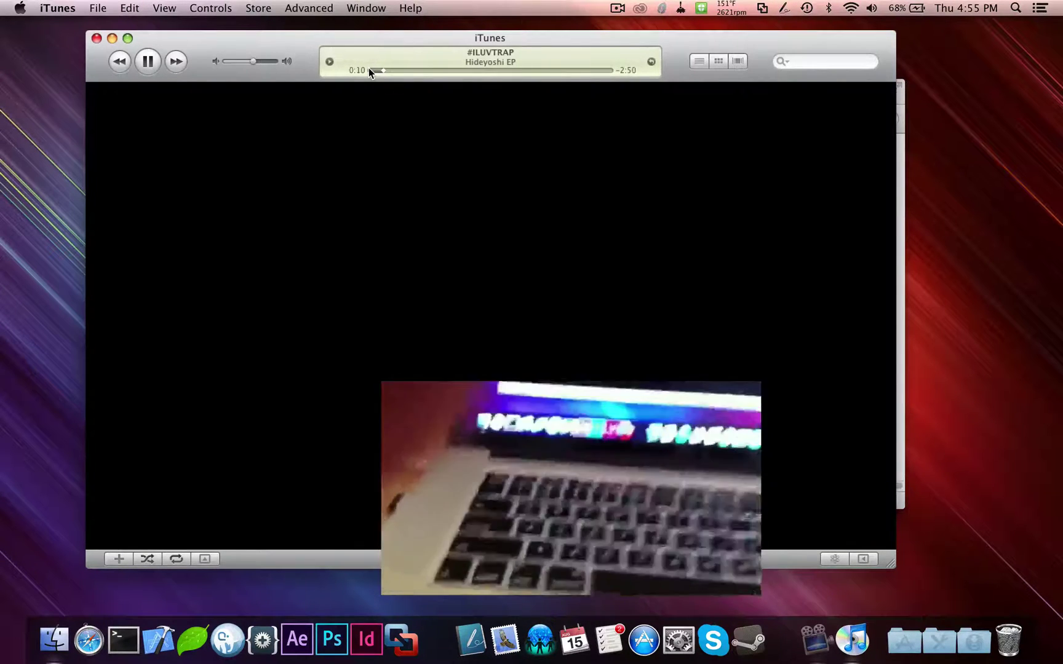
{"action": "key", "text": "space"}
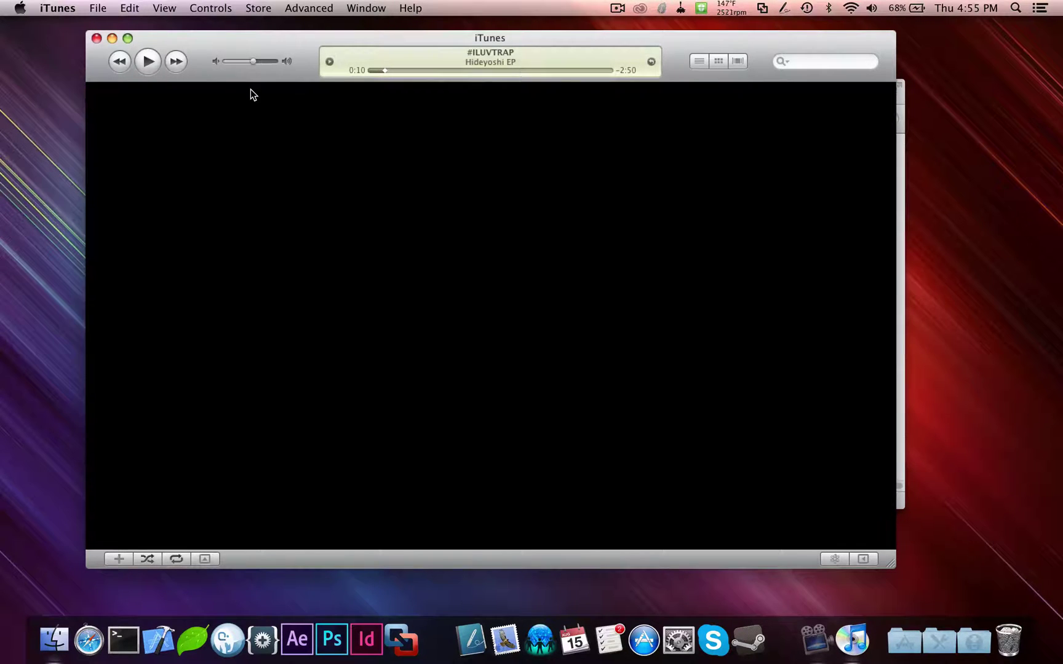
Step: Raise the display and keyboard backlight brightness to maximum and hide the visualizer
{"action": "key", "text": "XF86MonBrightnessDown"}
{"action": "key", "text": "XF86MonBrightnessUp"}
{"action": "key", "text": "XF86MonBrightnessUp"}
{"action": "key", "text": "XF86MonBrightnessUp"}
{"action": "key", "text": "XF86MonBrightnessUp"}
{"action": "key", "text": "XF86MonBrightnessUp"}
{"action": "key", "text": "XF86MonBrightnessUp"}
{"action": "key", "text": "XF86MonBrightnessUp"}
{"action": "key", "text": "XF86MonBrightnessUp"}
{"action": "key", "text": "XF86MonBrightnessUp"}
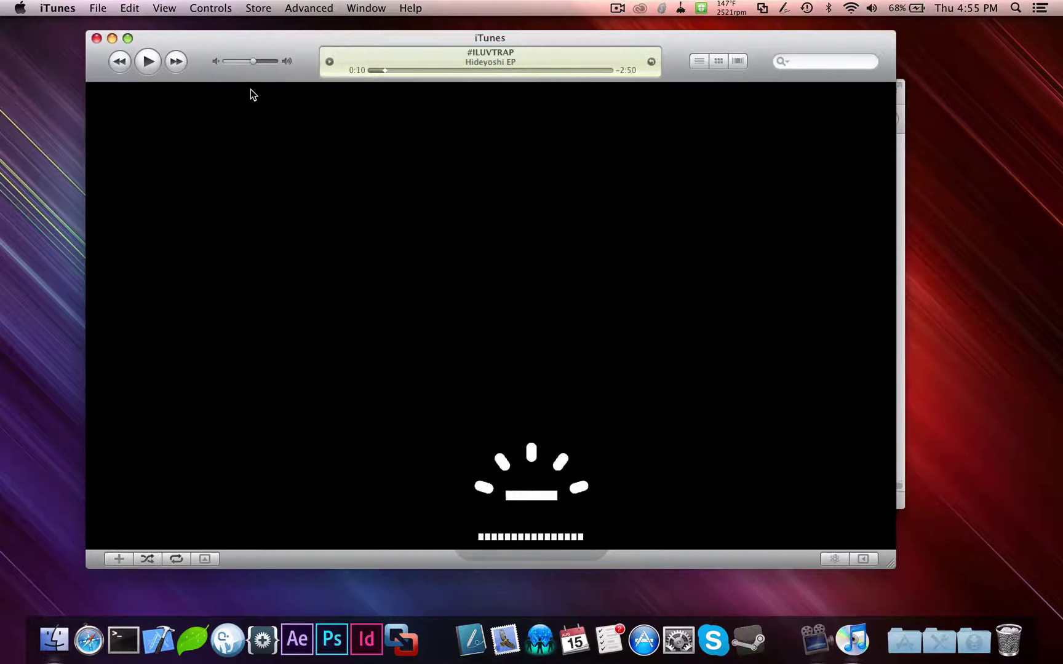
{"action": "key", "text": "XF86KbdBrightnessUp"}
{"action": "key", "text": "XF86MonBrightnessUp"}
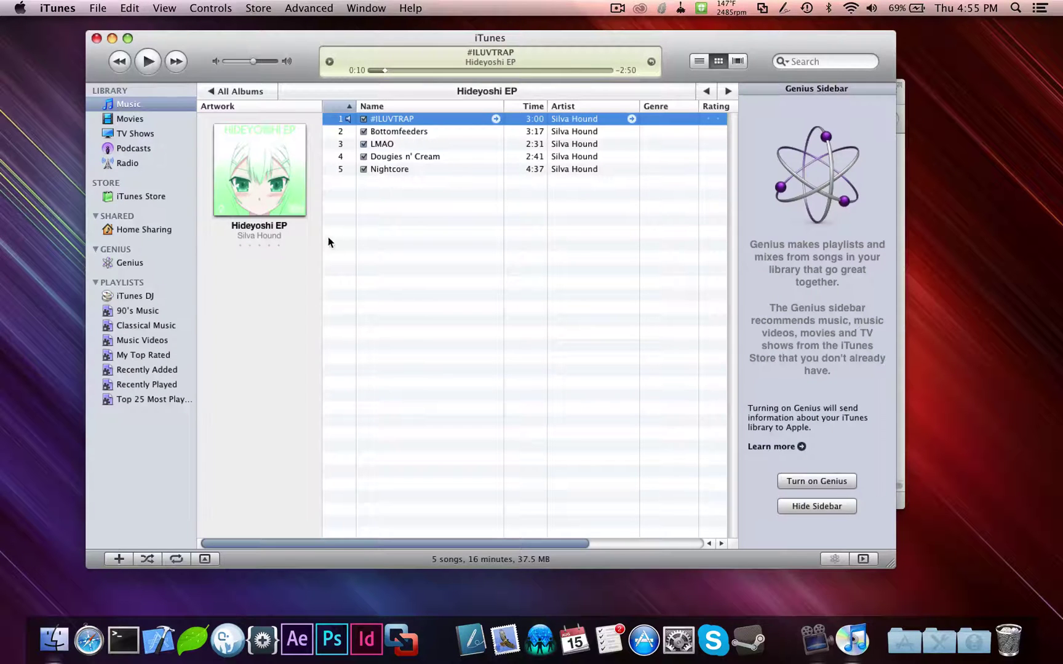
Step: Return to the full album grid, move the iTunes window aside, and quit iTunes
{"action": "left_click", "coordinate": [447, 293]}
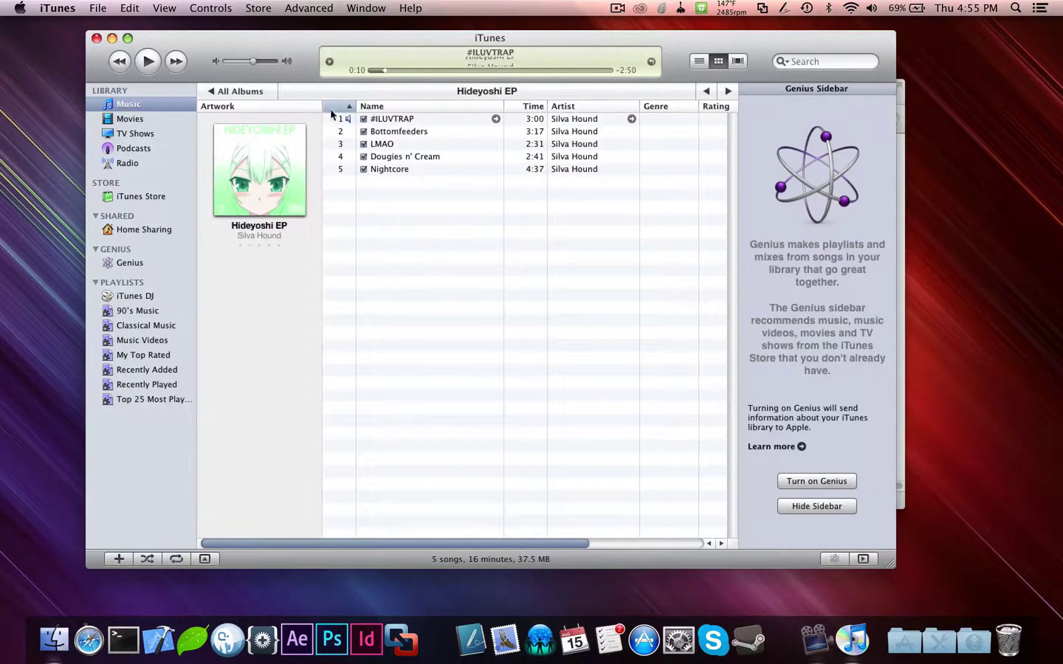
{"action": "left_click", "coordinate": [226, 94]}
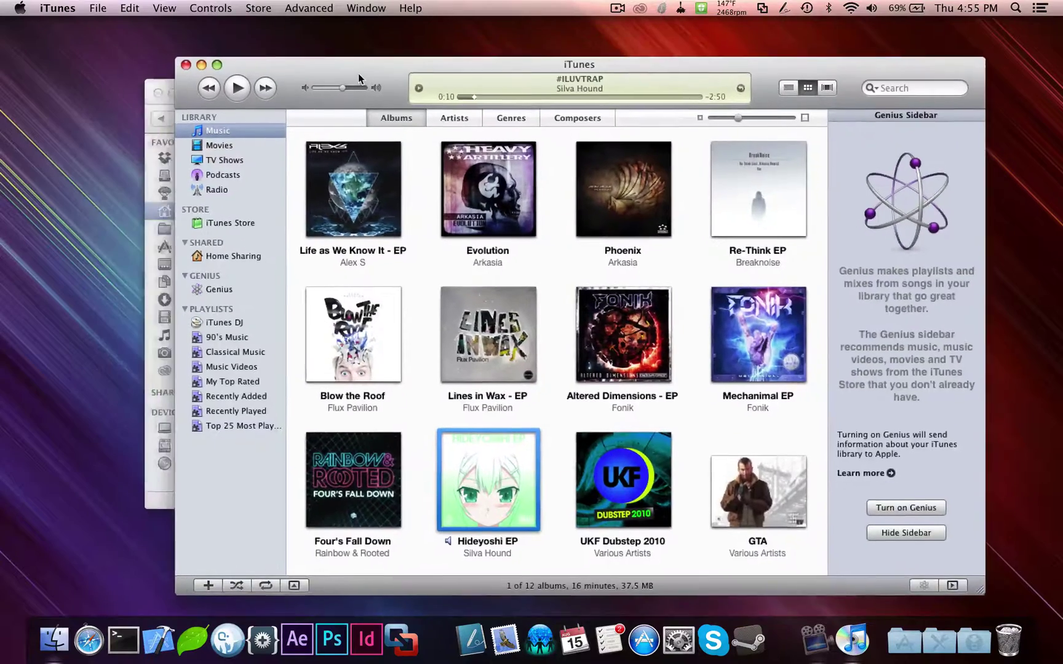
{"action": "left_click_drag", "start_coordinate": [271, 46], "coordinate": [307, 57]}
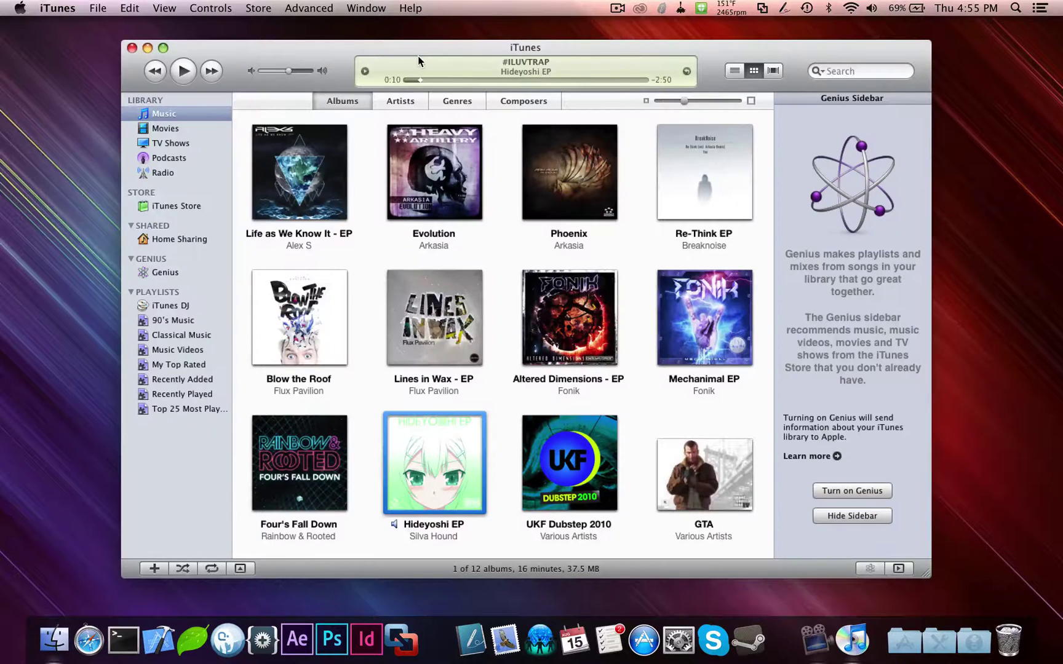
{"action": "key", "text": "super+q"}
{"action": "key", "text": "F1"}
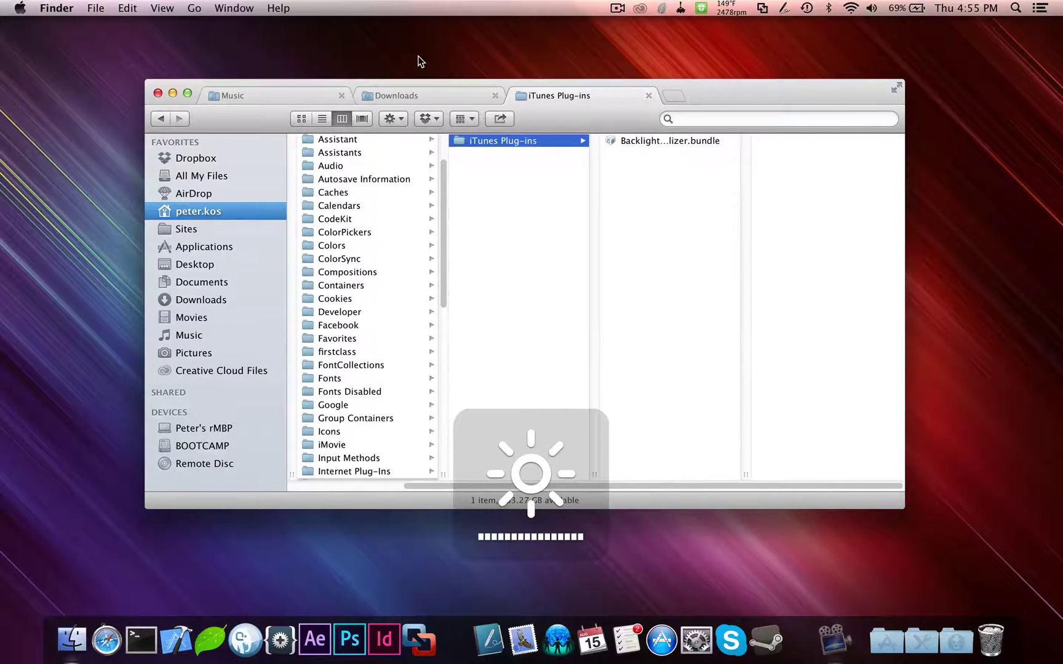
{"action": "key", "text": "F6"}
Step: Uninstall iTunes with AppCleaner by adding it from the Applications folder, and close AppCleaner
{"action": "left_click", "coordinate": [534, 246]}
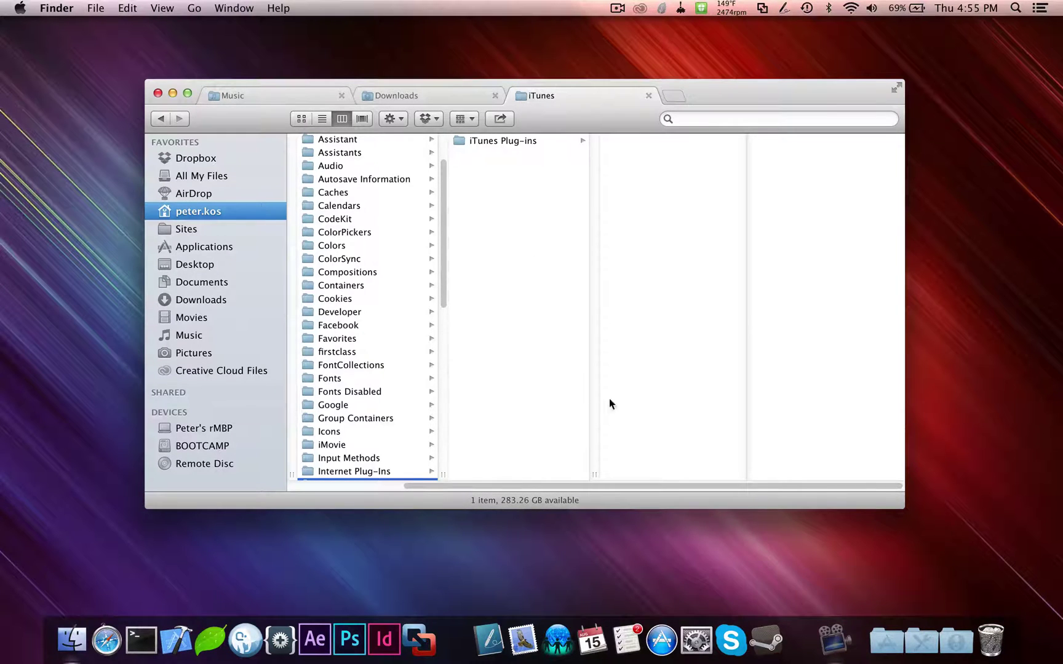
{"action": "left_click", "coordinate": [886, 640]}
{"action": "left_click", "coordinate": [808, 271]}
{"action": "left_click", "coordinate": [901, 654]}
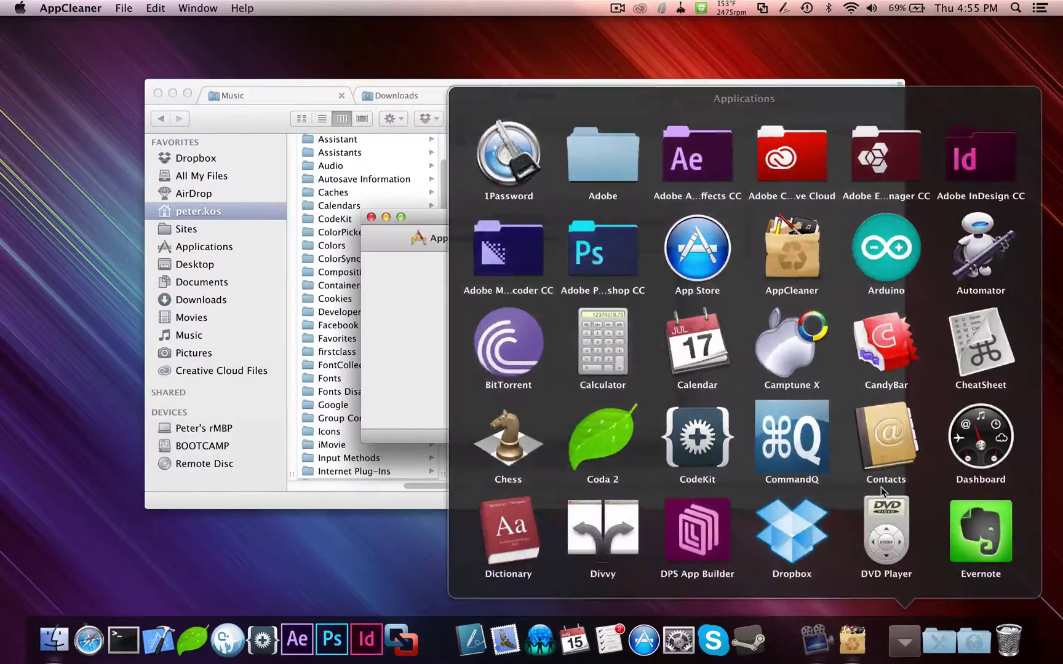
{"action": "scroll", "coordinate": [881, 488], "scroll_direction": "down", "scroll_amount": 5}
{"action": "left_click_drag", "start_coordinate": [916, 414], "coordinate": [558, 377]}
{"action": "left_click", "coordinate": [620, 431]}
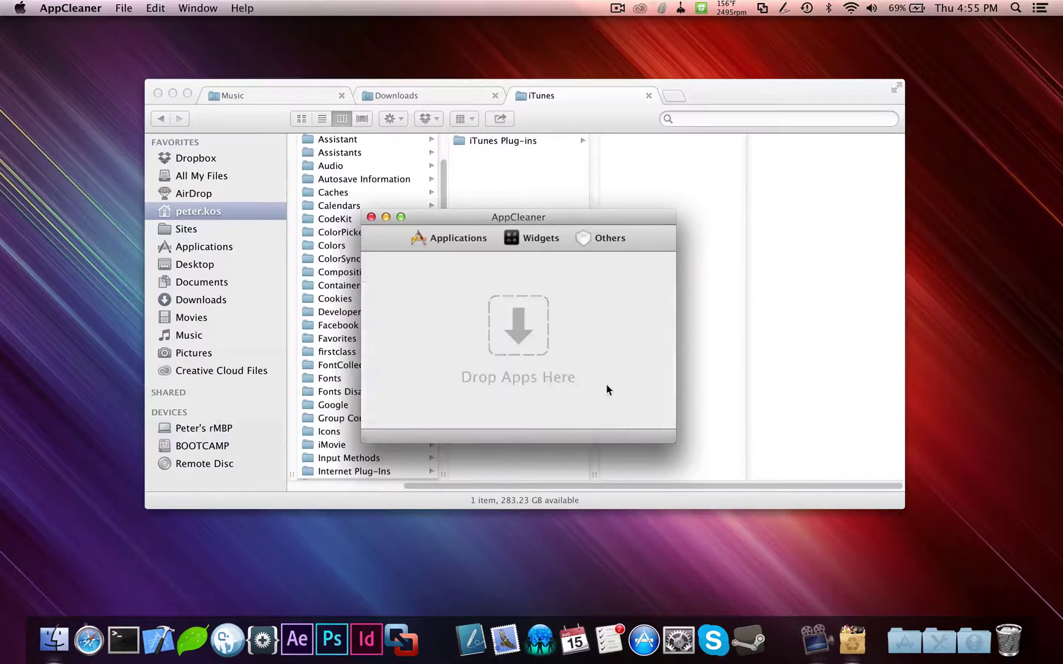
{"action": "left_click", "coordinate": [370, 216]}
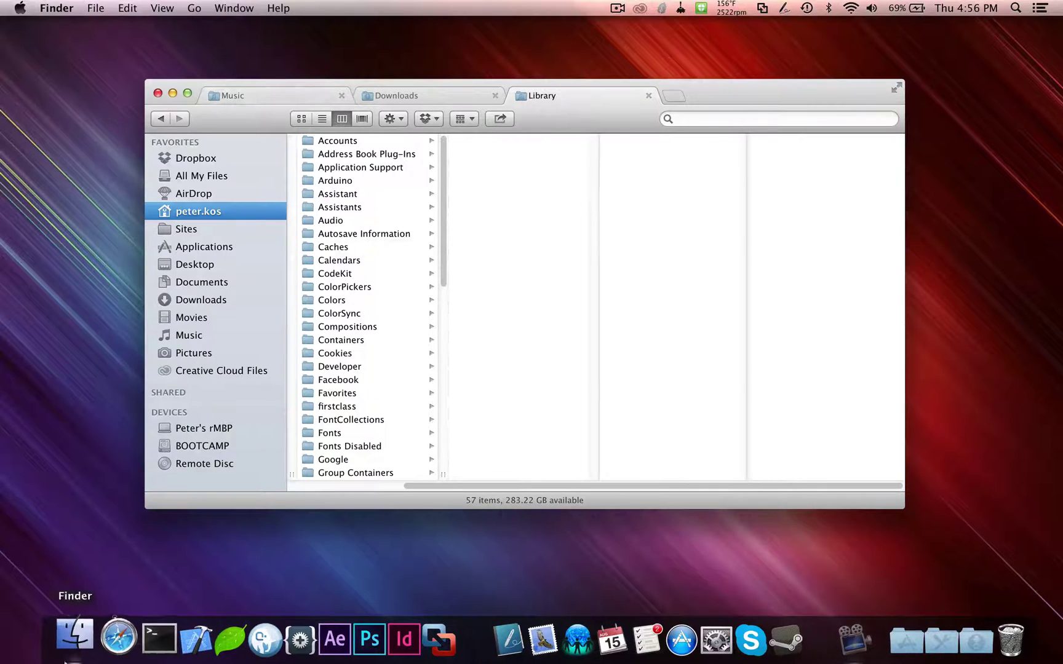
Step: Switch to Safari, search Google for "itunes 11", and go to Apple's iTunes download page
{"action": "left_click", "coordinate": [103, 657]}
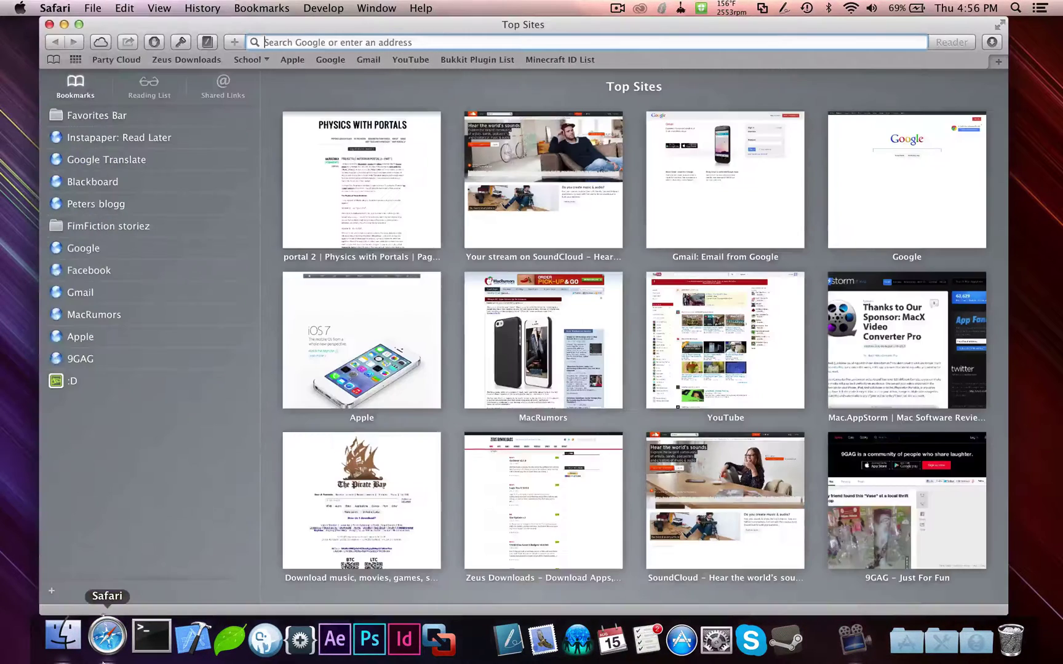
{"action": "type", "text": "itunes 11"}
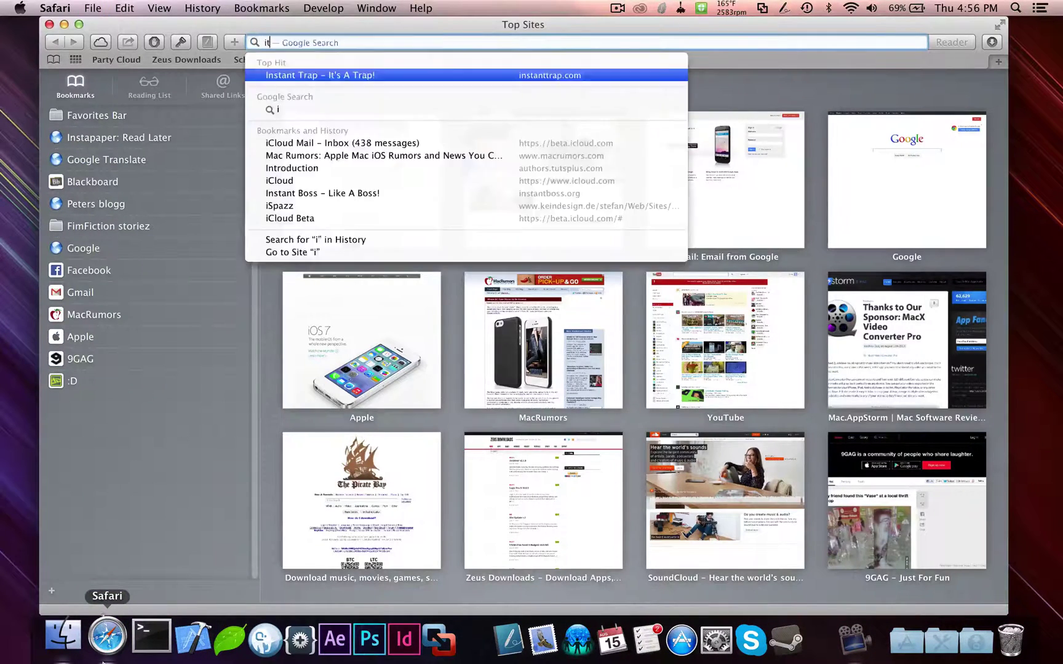
{"action": "key", "text": "Down"}
{"action": "key", "text": "Down"}
{"action": "key", "text": "Down"}
{"action": "key", "text": "Down"}
{"action": "key", "text": "Down"}
{"action": "key", "text": "Down"}
{"action": "key", "text": "Down"}
{"action": "key", "text": "Down"}
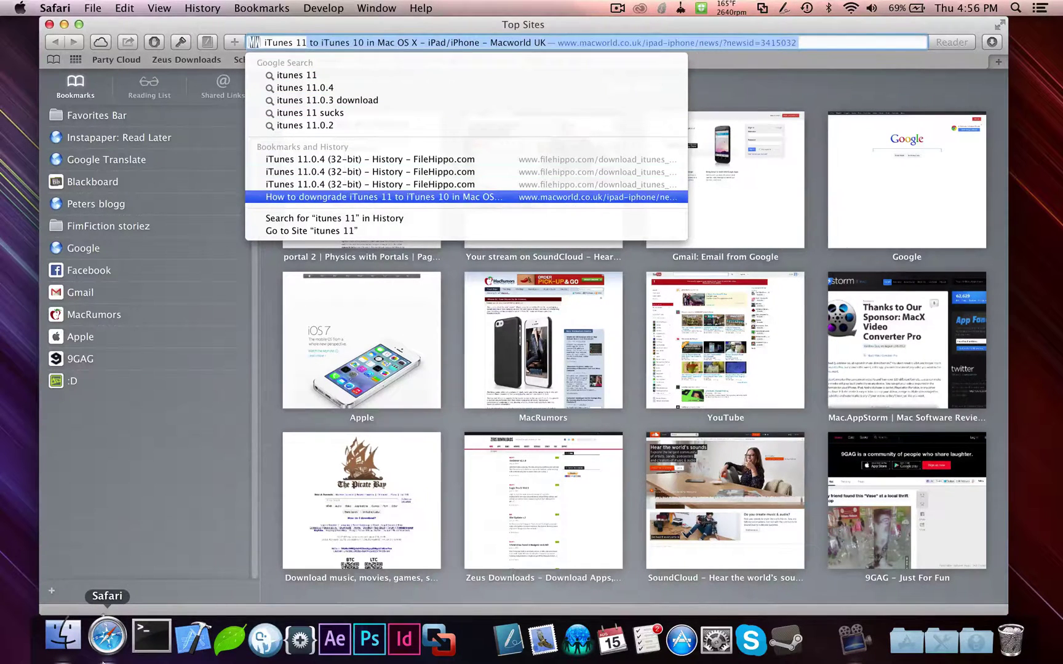
{"action": "key", "text": "Up"}
{"action": "key", "text": "Up"}
{"action": "key", "text": "Up"}
{"action": "key", "text": "Up"}
{"action": "key", "text": "Up"}
{"action": "key", "text": "Up"}
{"action": "key", "text": "Up"}
{"action": "key", "text": "Up"}
{"action": "key", "text": "Return"}
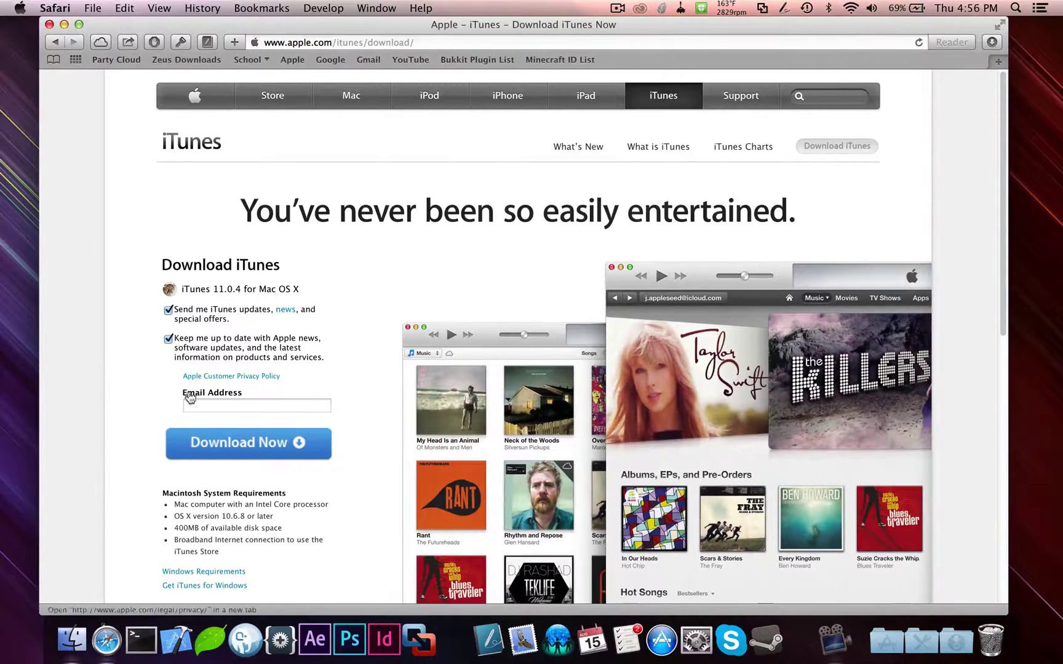
Step: Start downloading iTunes 11.0.4 for Mac OS X from Apple's page
{"action": "left_click", "coordinate": [219, 446]}
{"action": "key", "text": "F11"}
{"action": "key", "text": "F11"}
Step: Launch Pacifist from the Applications folder and move its registration reminder over the Pacifist window
{"action": "left_click", "coordinate": [898, 658]}
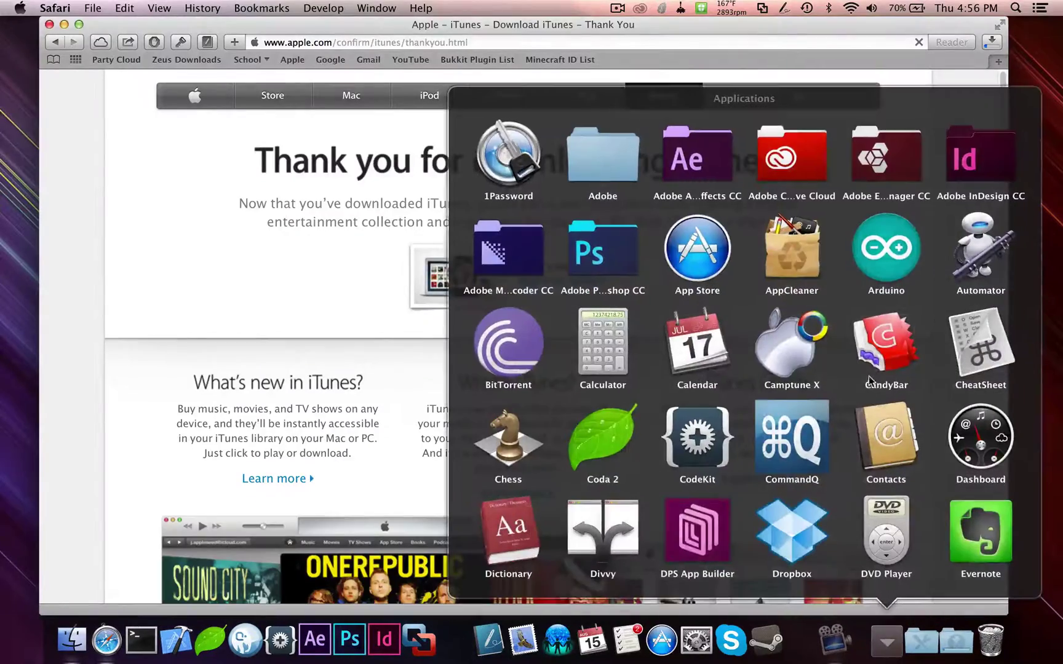
{"action": "scroll", "coordinate": [802, 333], "scroll_direction": "down", "scroll_amount": 5}
{"action": "scroll", "coordinate": [802, 333], "scroll_direction": "down", "scroll_amount": 7}
{"action": "left_click", "coordinate": [616, 316]}
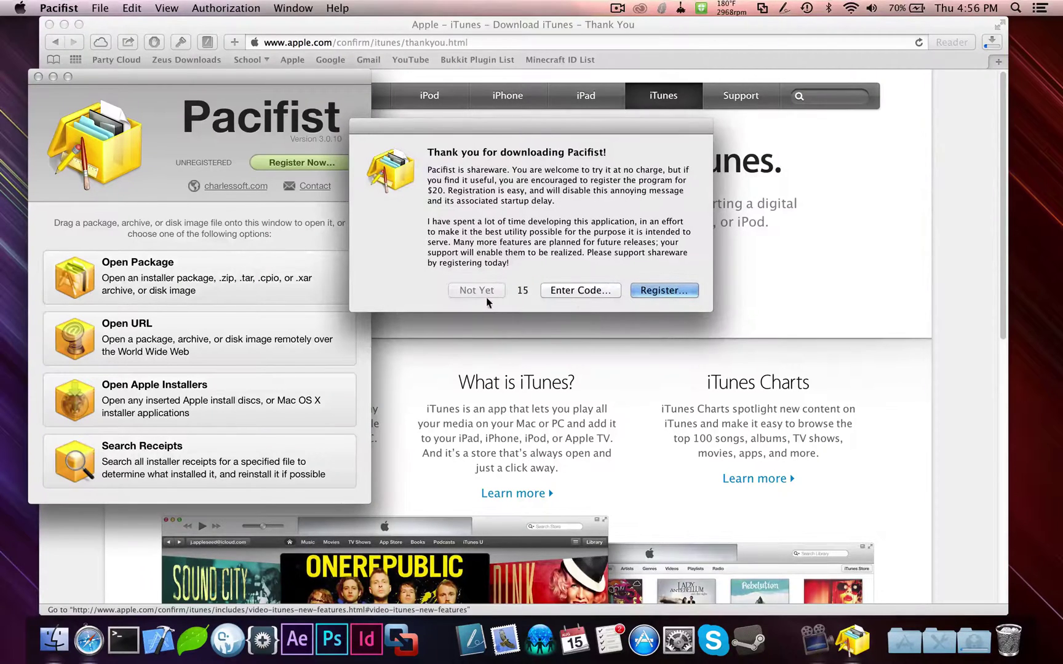
{"action": "left_click_drag", "start_coordinate": [552, 130], "coordinate": [221, 162]}
Step: Close the iTunes download page in Safari and move the iTunes folder in Music to the Trash using Finder
{"action": "left_click", "coordinate": [811, 269]}
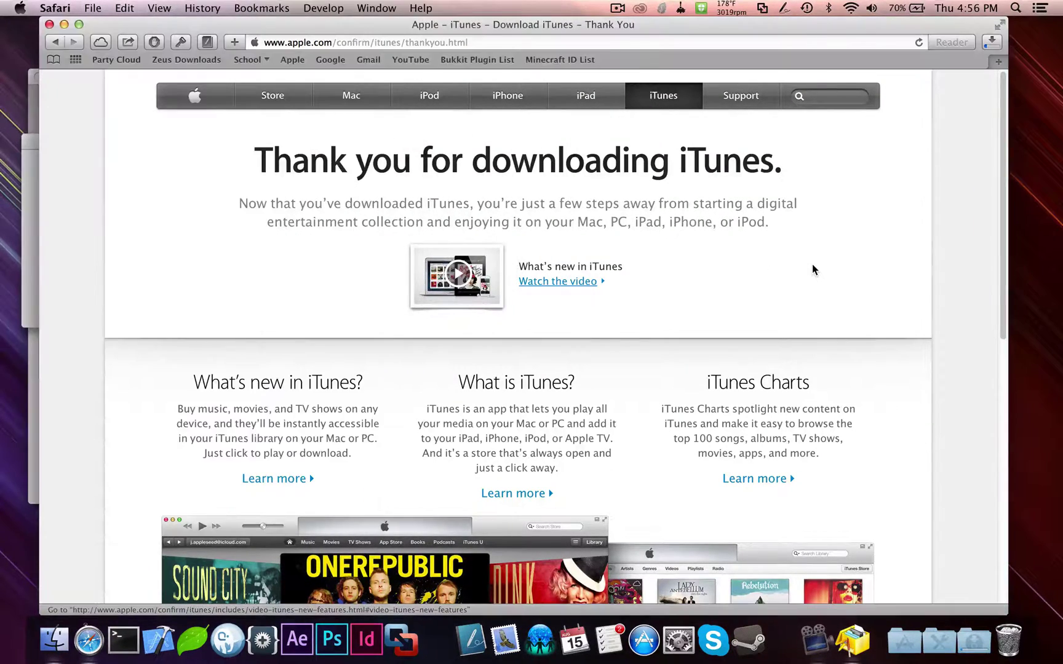
{"action": "key", "text": "super+w"}
{"action": "left_click", "coordinate": [651, 292]}
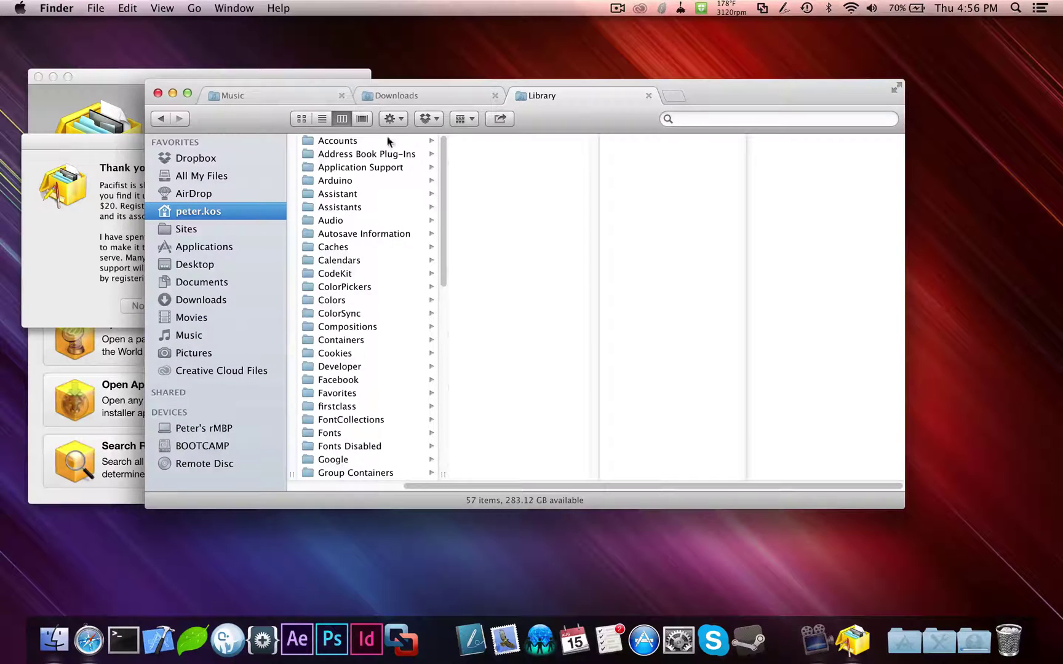
{"action": "left_click", "coordinate": [278, 97]}
{"action": "left_click_drag", "start_coordinate": [757, 87], "coordinate": [906, 120]}
{"action": "left_click", "coordinate": [615, 188]}
{"action": "key", "text": "super+BackSpace"}
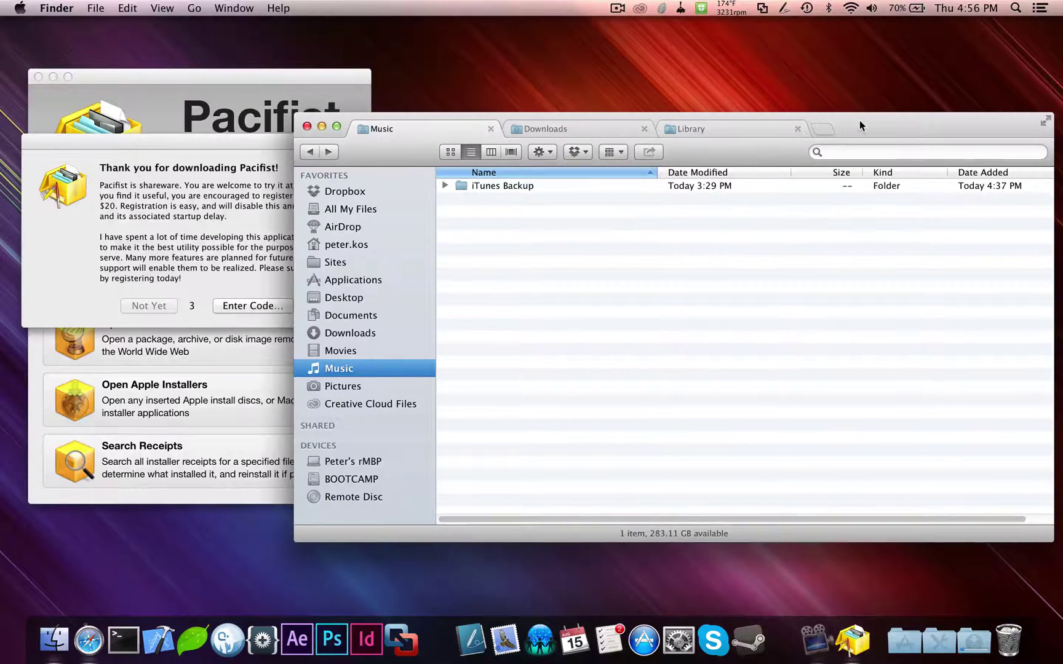
Step: Place the Finder window beside Pacifist and dismiss Pacifist's registration reminder
{"action": "left_click_drag", "start_coordinate": [859, 119], "coordinate": [966, 82]}
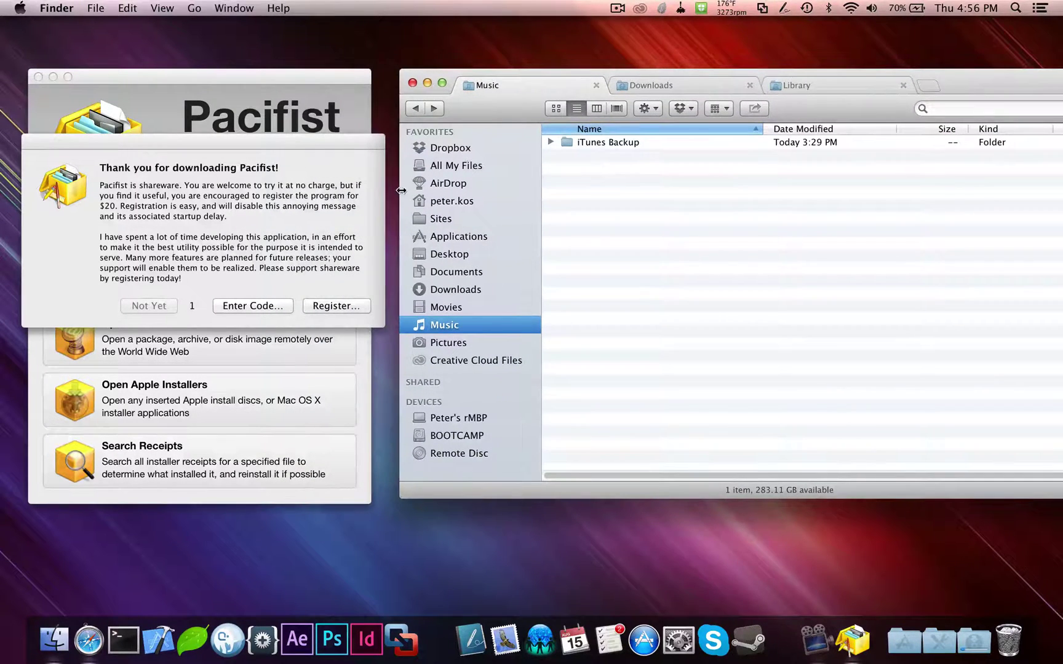
{"action": "left_click_drag", "start_coordinate": [649, 75], "coordinate": [750, 75]}
{"action": "left_click", "coordinate": [129, 304]}
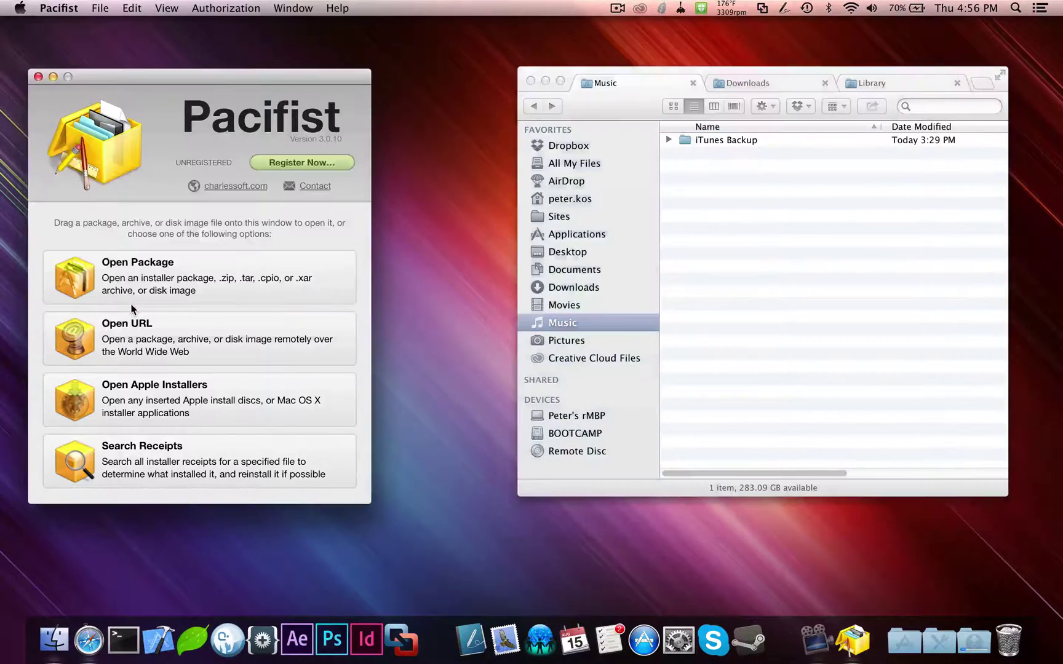
Step: Check the progress of the iTunes11.0.4.dmg download in Safari, hide Safari, and return to Finder
{"action": "left_click", "coordinate": [90, 640]}
{"action": "left_click", "coordinate": [991, 42]}
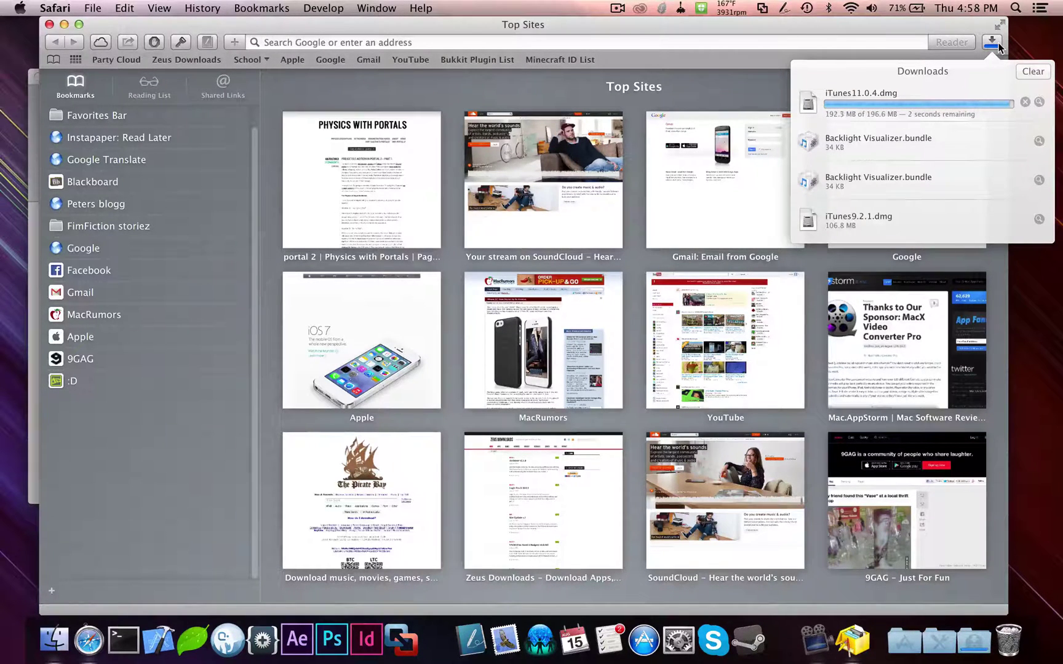
{"action": "left_click", "coordinate": [996, 43]}
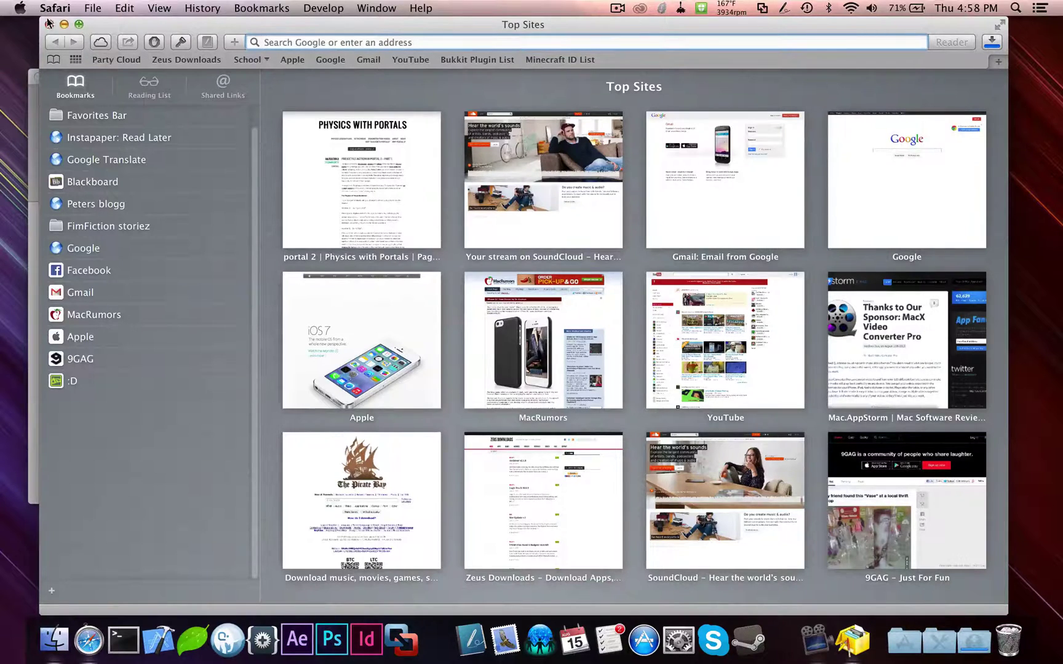
{"action": "key", "text": "super+h"}
{"action": "left_click", "coordinate": [802, 220]}
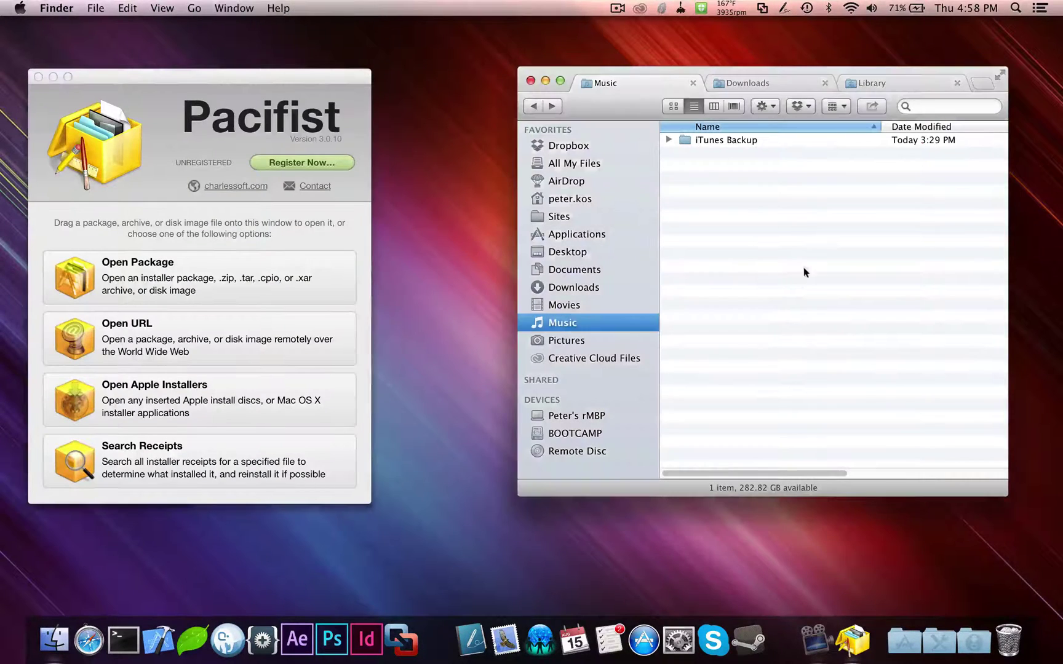
Step: Find iTunes11.0.4.dmg in the ZIP folder under Downloads > FOLDERS and open it in Pacifist
{"action": "left_click", "coordinate": [747, 86]}
{"action": "left_click", "coordinate": [718, 128]}
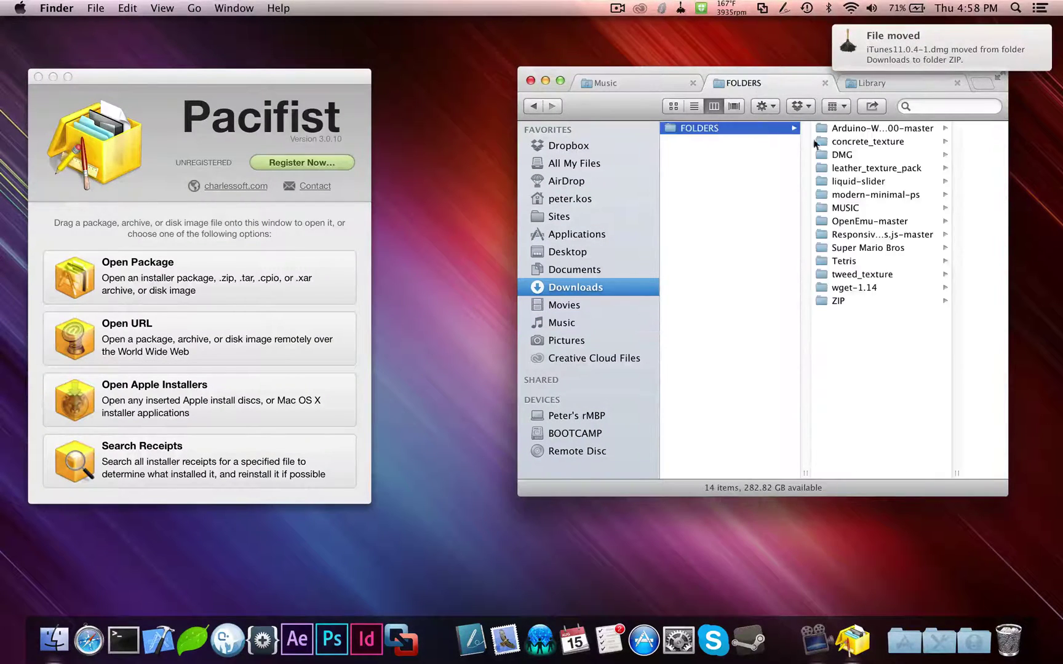
{"action": "left_click", "coordinate": [868, 300]}
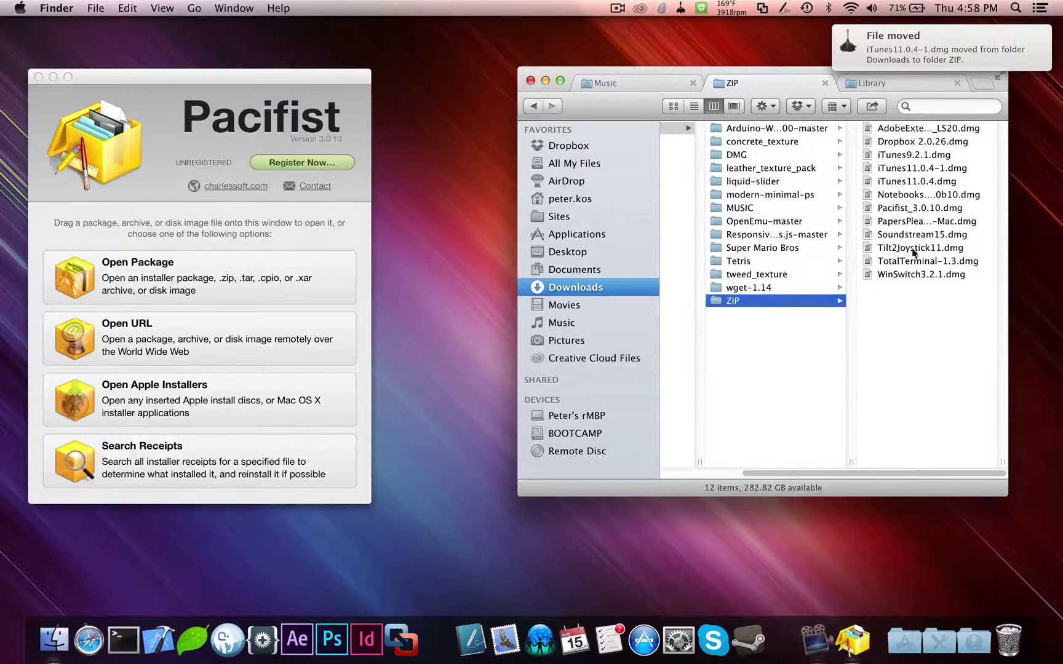
{"action": "left_click", "coordinate": [897, 181]}
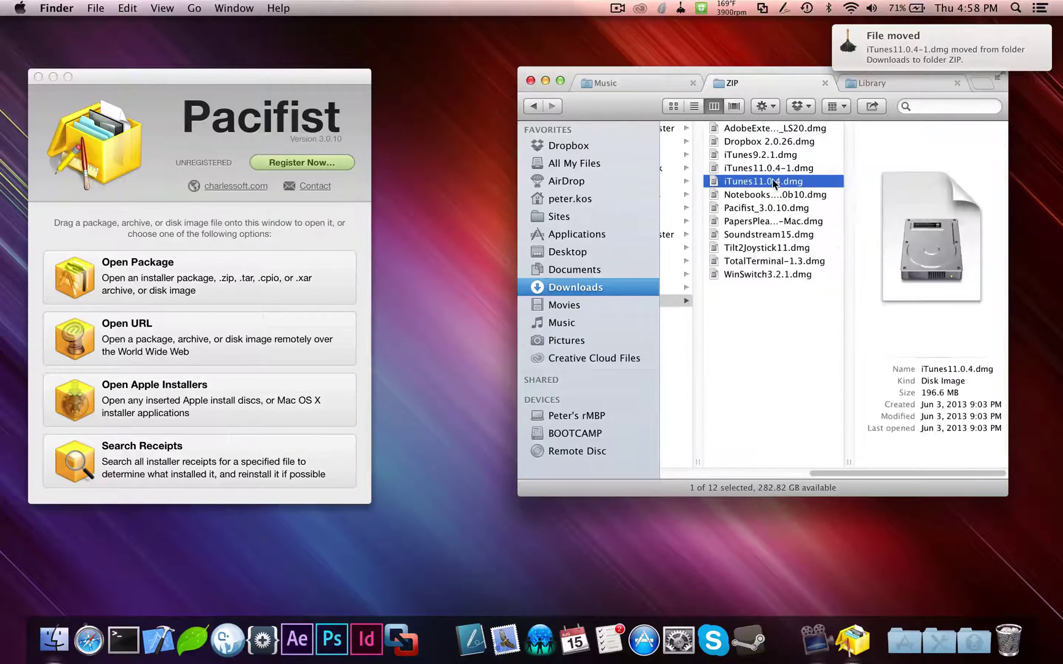
{"action": "left_click_drag", "start_coordinate": [774, 184], "coordinate": [265, 294]}
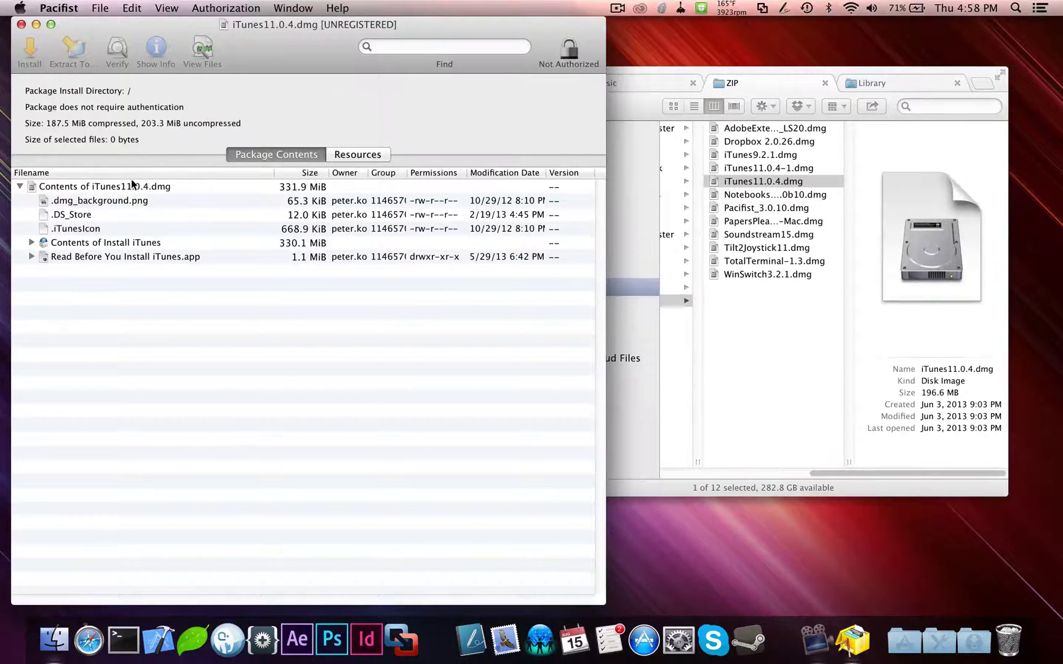
Step: Install the entire contents of iTunes11.0.4.dmg with administrator privileges, authorizing it with the account password
{"action": "left_click", "coordinate": [135, 186]}
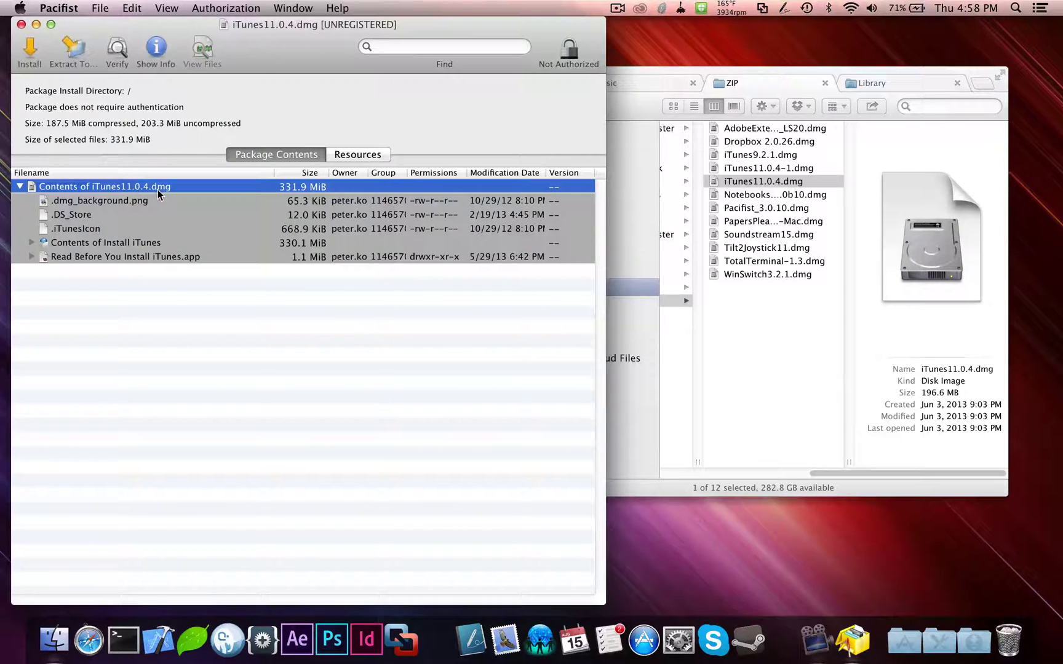
{"action": "left_click", "coordinate": [31, 65]}
{"action": "left_click", "coordinate": [350, 199]}
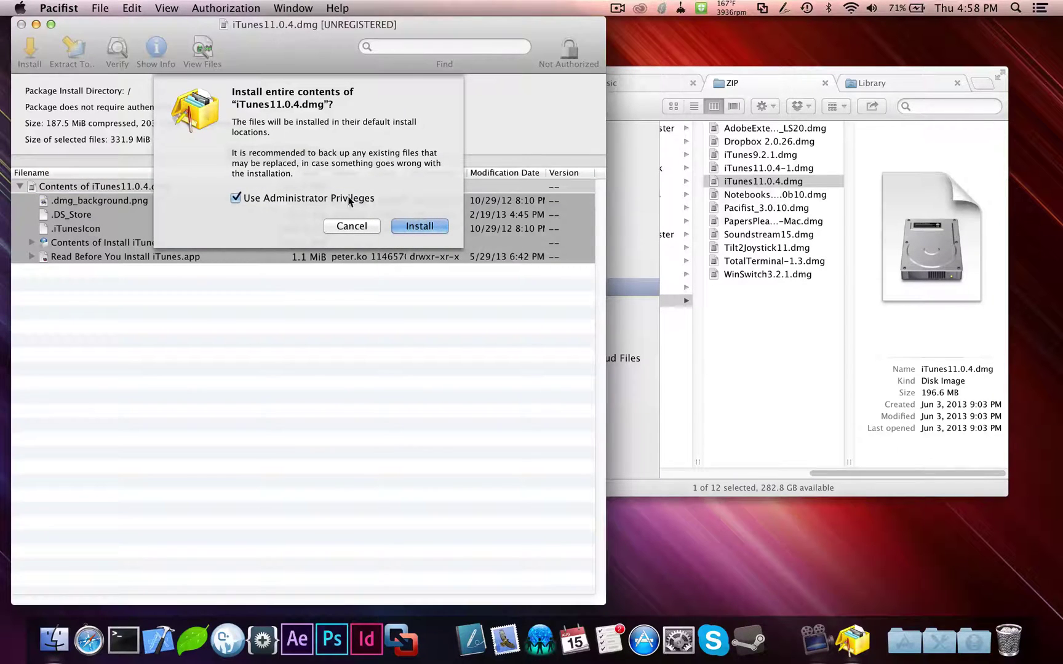
{"action": "left_click", "coordinate": [423, 227]}
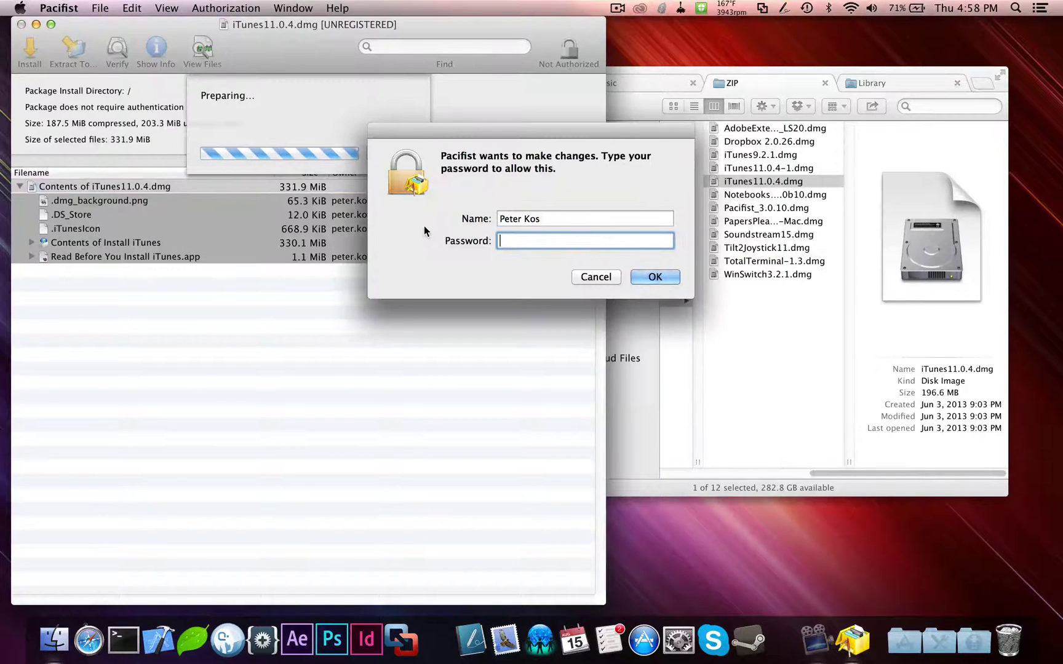
{"action": "type", "text": "••••••••••"}
{"action": "key", "text": "Return"}
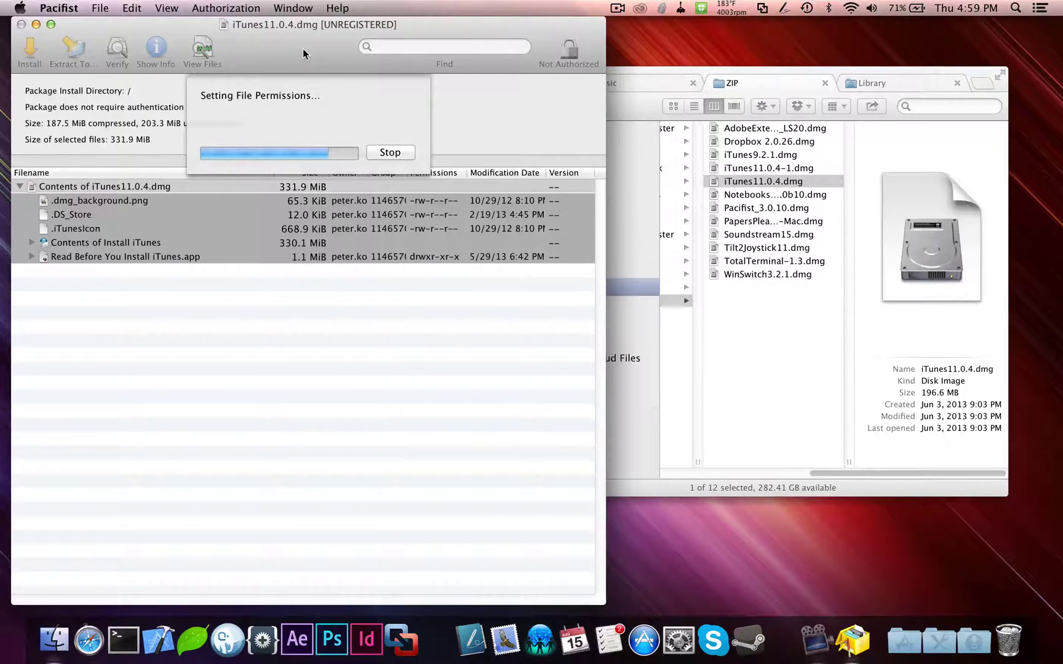
Step: Replace all existing files and applications without being asked again for this installation, and quit Pacifist once it finishes
{"action": "left_click_drag", "start_coordinate": [302, 49], "coordinate": [294, 48]}
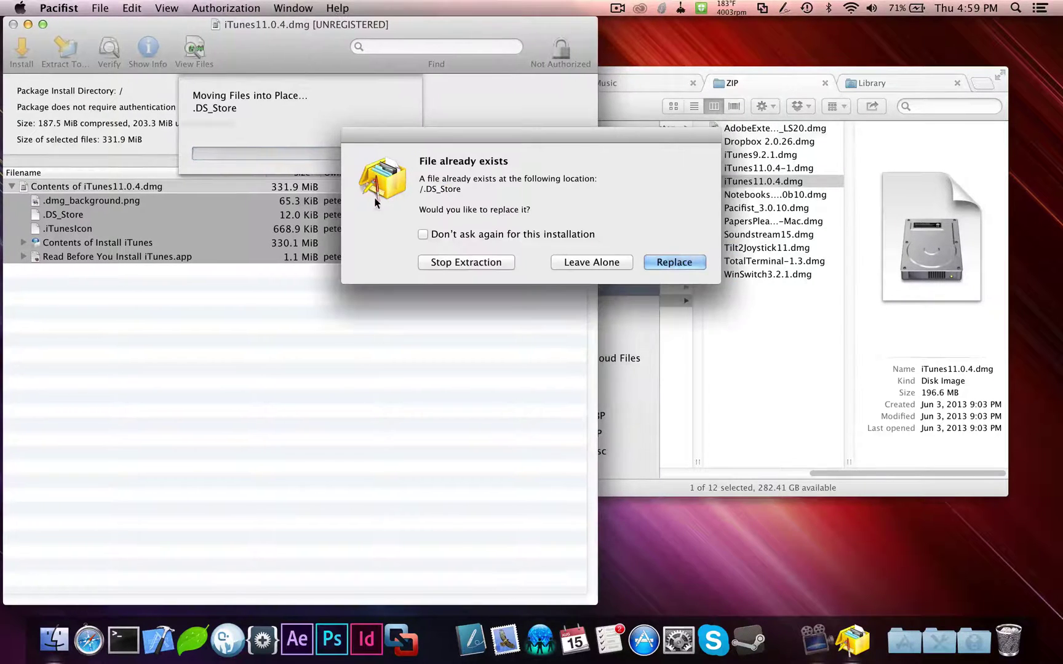
{"action": "left_click", "coordinate": [490, 235]}
{"action": "left_click", "coordinate": [675, 263]}
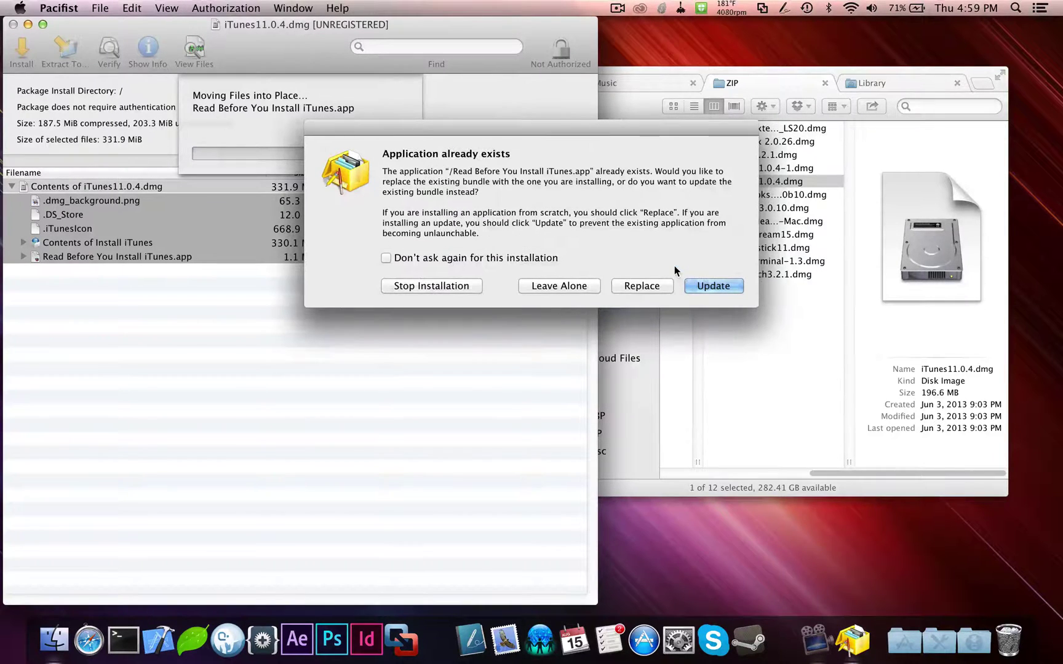
{"action": "left_click", "coordinate": [504, 258]}
{"action": "left_click", "coordinate": [640, 285]}
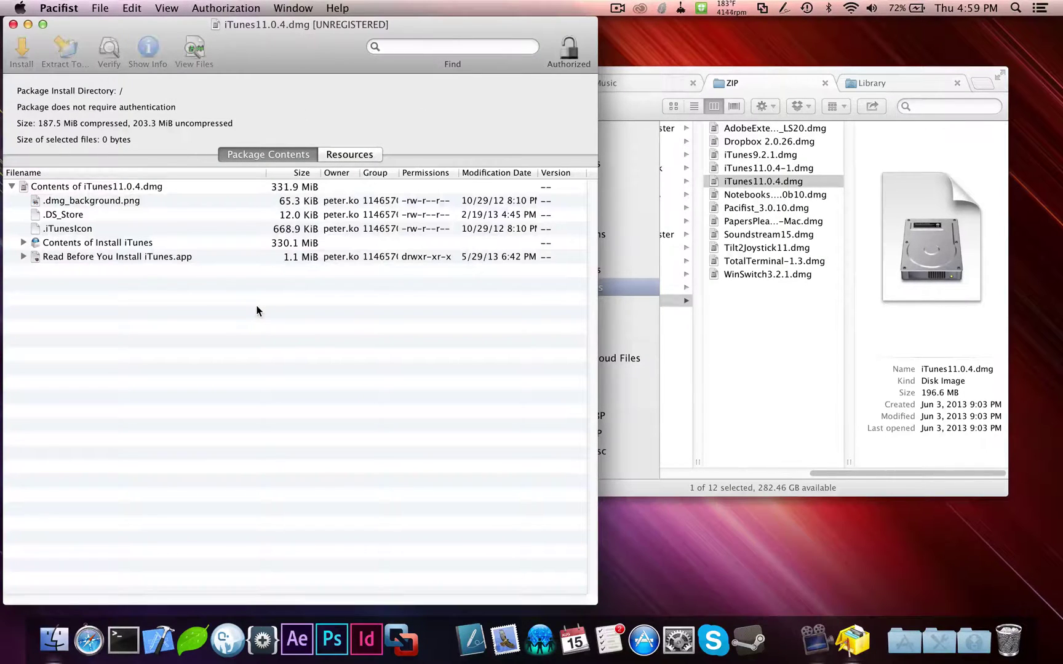
{"action": "key", "text": "super+q"}
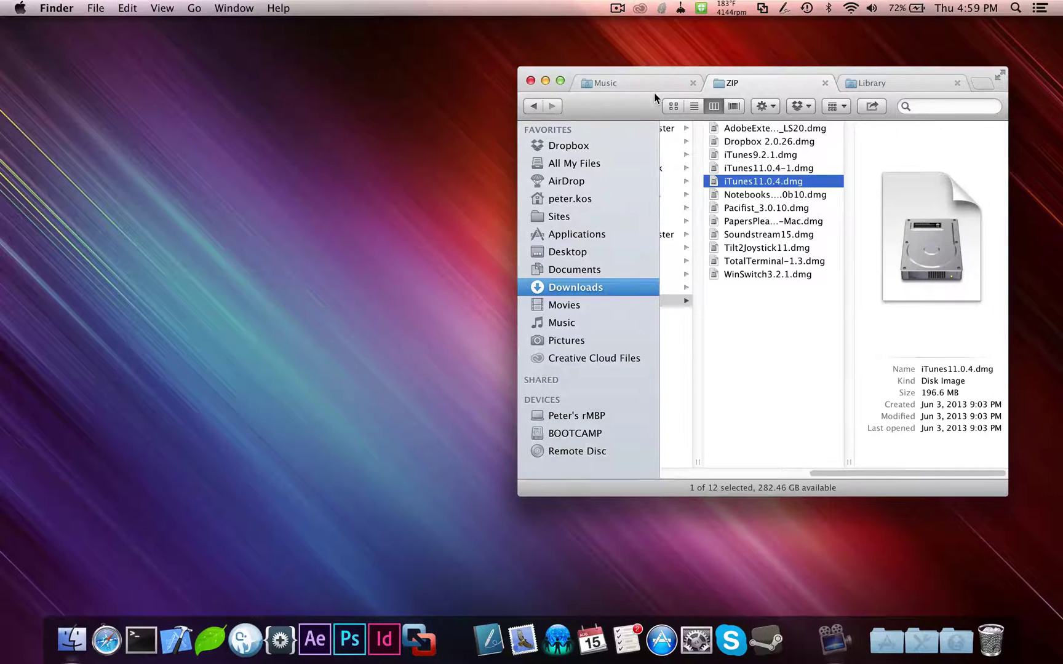
Step: Rename the iTunes Backup folder in Music to iTunes
{"action": "left_click", "coordinate": [656, 81]}
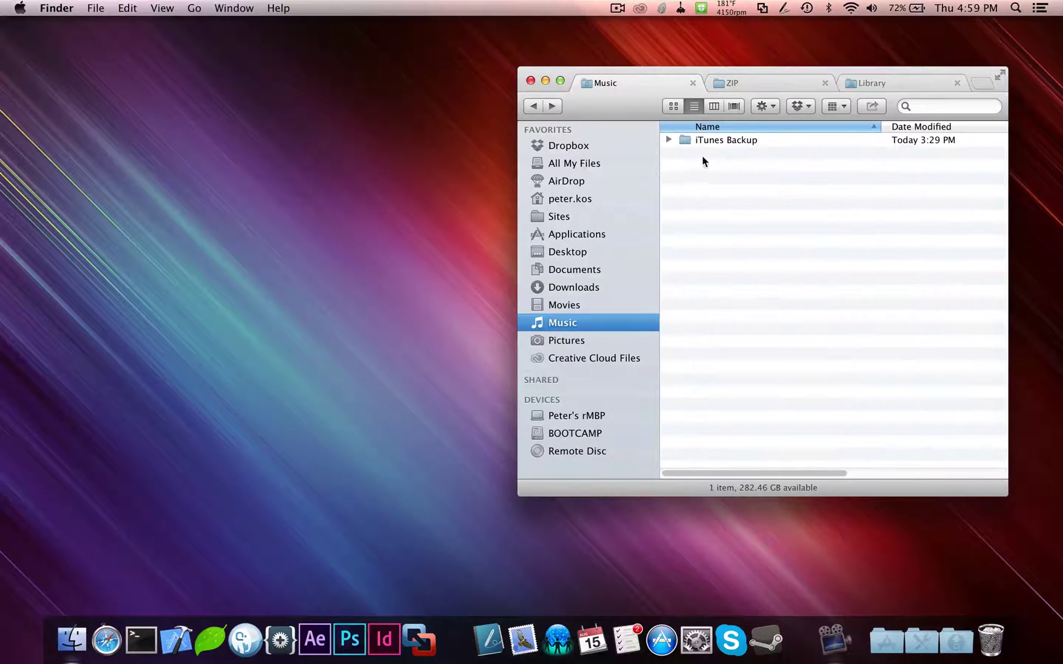
{"action": "left_click", "coordinate": [719, 140]}
{"action": "key", "text": "Return"}
{"action": "key", "text": "Right"}
{"action": "key", "text": "BackSpace"}
{"action": "key", "text": "BackSpace"}
{"action": "key", "text": "BackSpace"}
{"action": "key", "text": "BackSpace"}
{"action": "key", "text": "BackSpace"}
{"action": "key", "text": "BackSpace"}
{"action": "key", "text": "Return"}
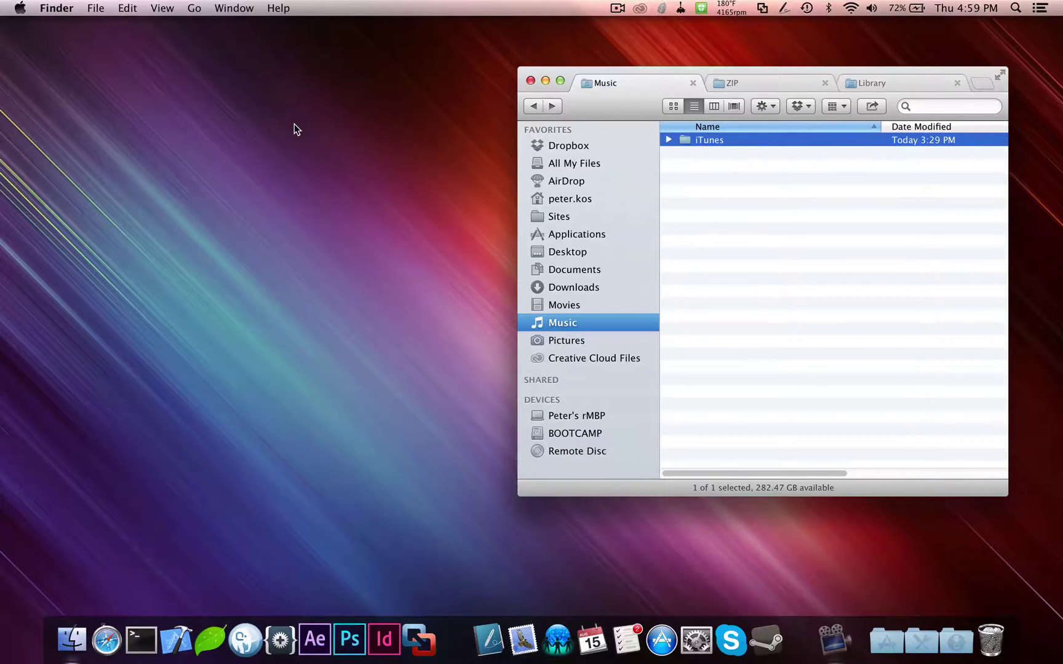
Step: Launch iTunes from Launchpad and decline sharing library details with Apple on the welcome screen
{"action": "key", "text": "F4"}
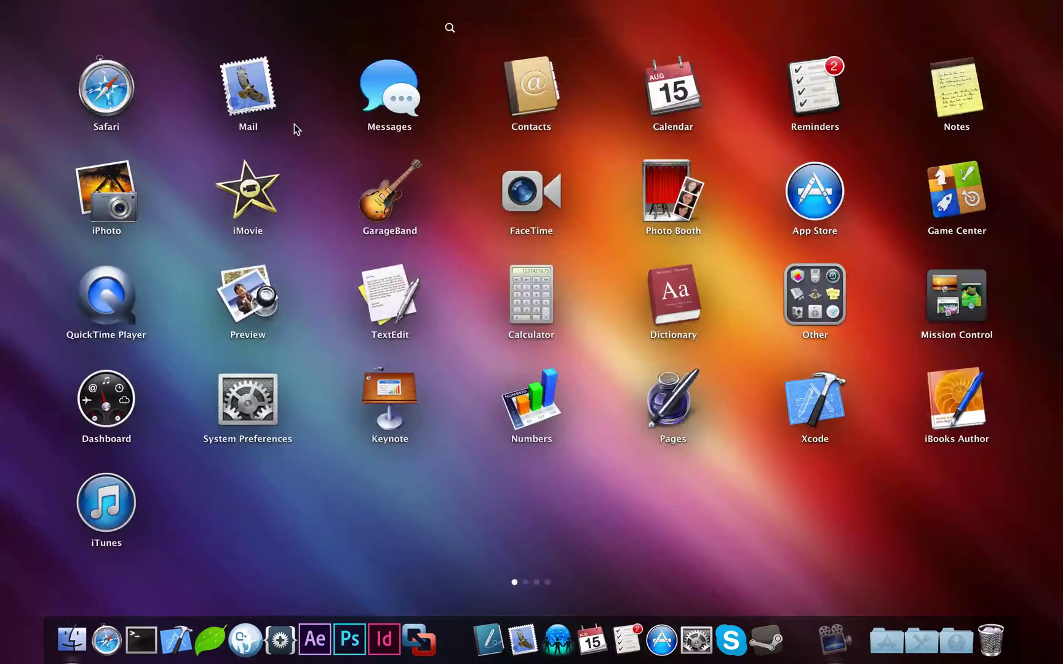
{"action": "left_click", "coordinate": [100, 510]}
{"action": "left_click", "coordinate": [697, 378]}
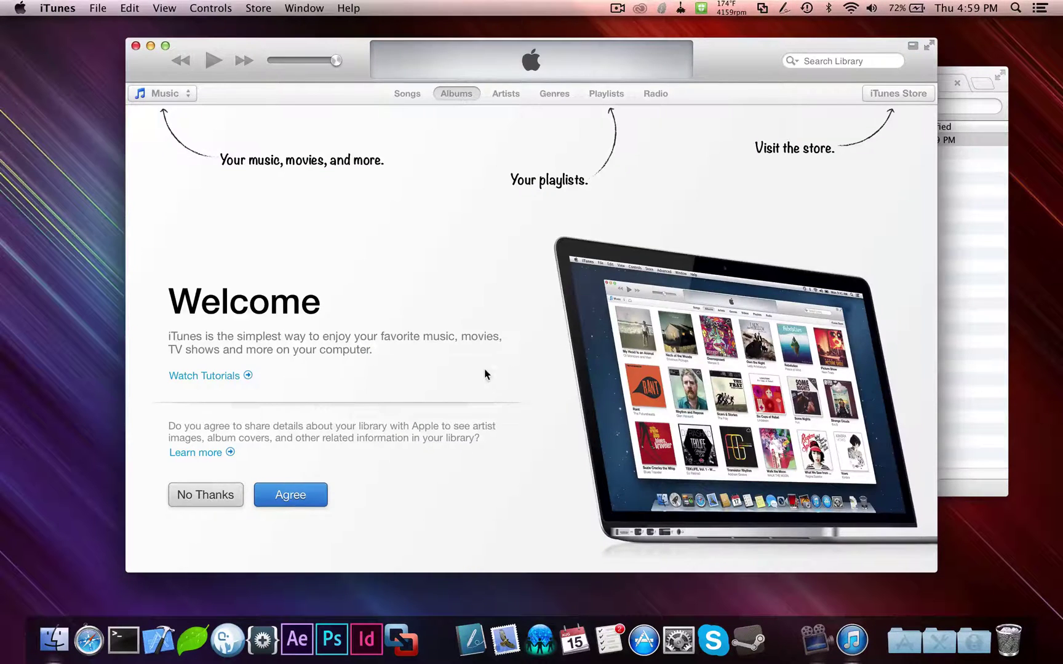
{"action": "left_click", "coordinate": [207, 495]}
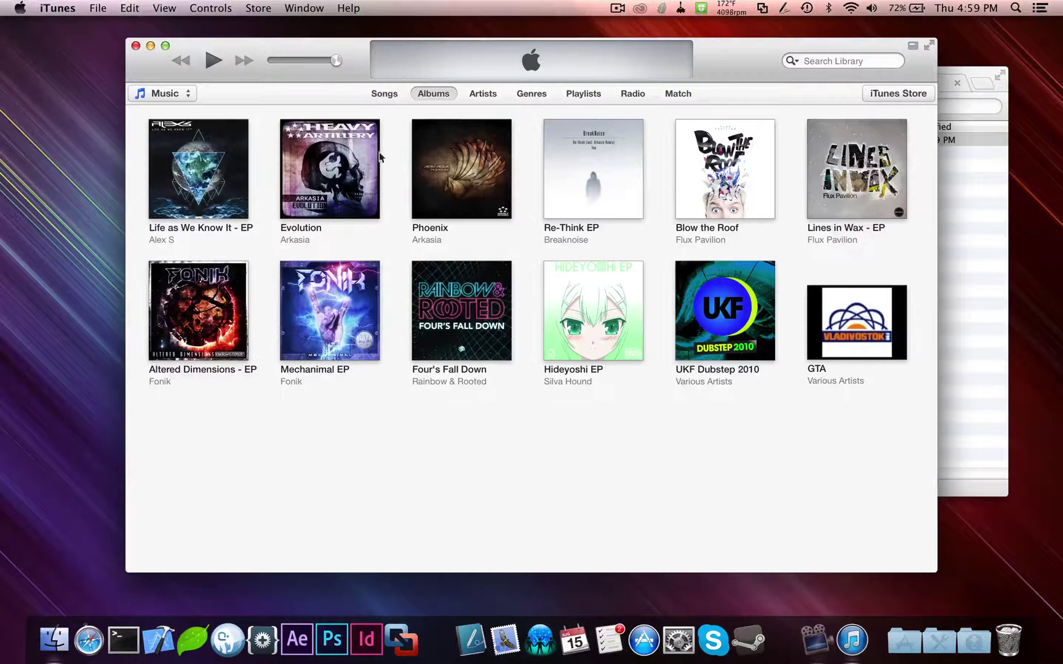
Step: Check which visualizers iTunes offers without changing the selection, and reposition the iTunes window
{"action": "left_click", "coordinate": [164, 8]}
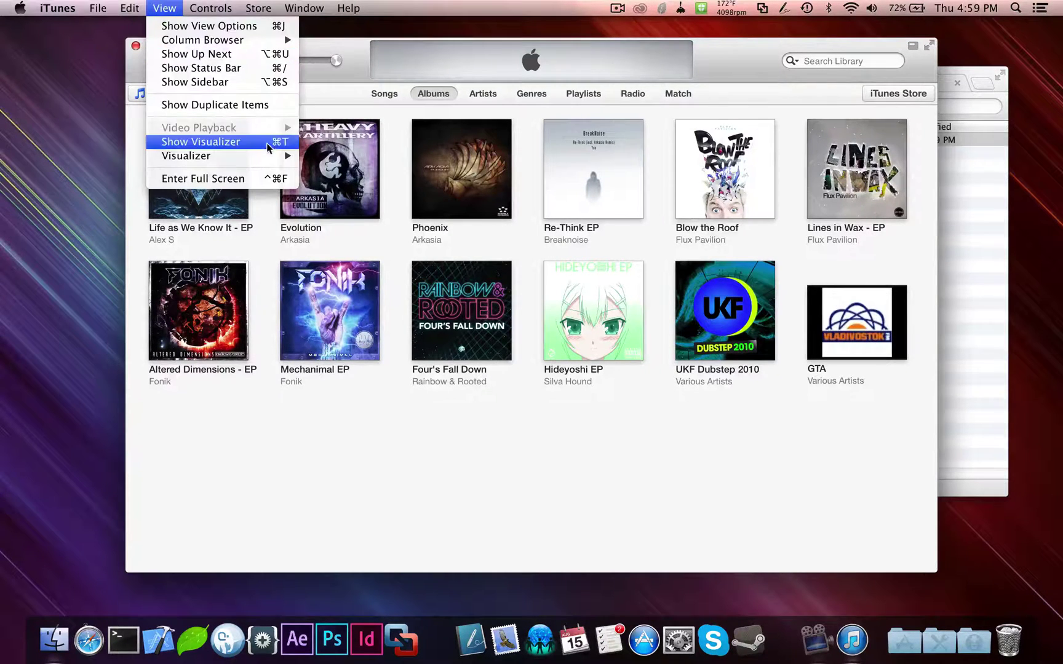
{"action": "mouse_move", "coordinate": [282, 155]}
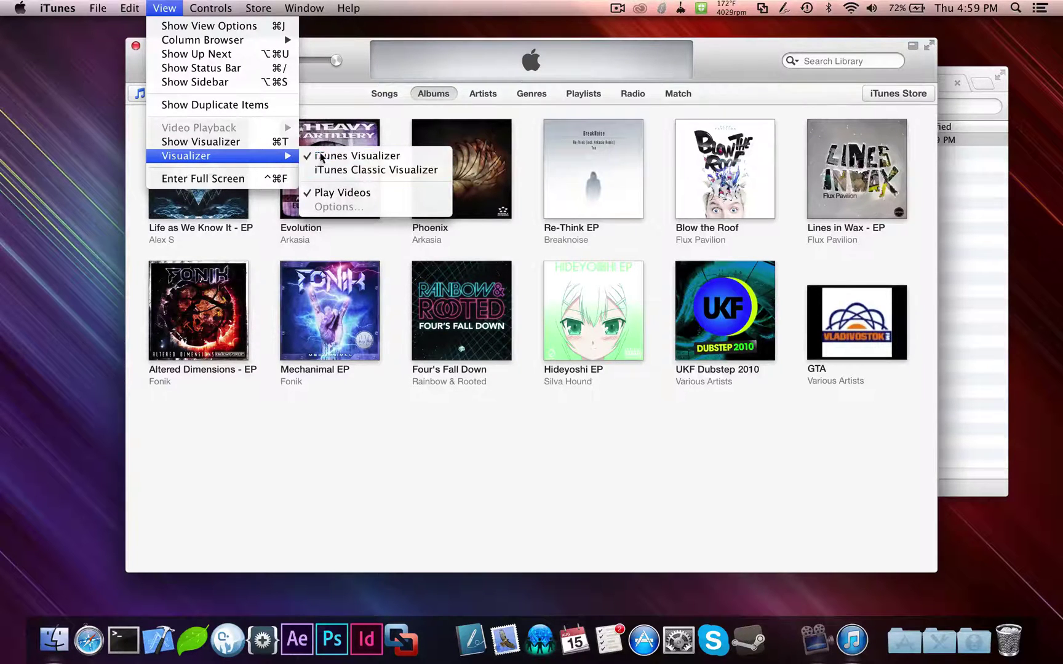
{"action": "left_click", "coordinate": [323, 560]}
{"action": "left_click_drag", "start_coordinate": [740, 52], "coordinate": [823, 54]}
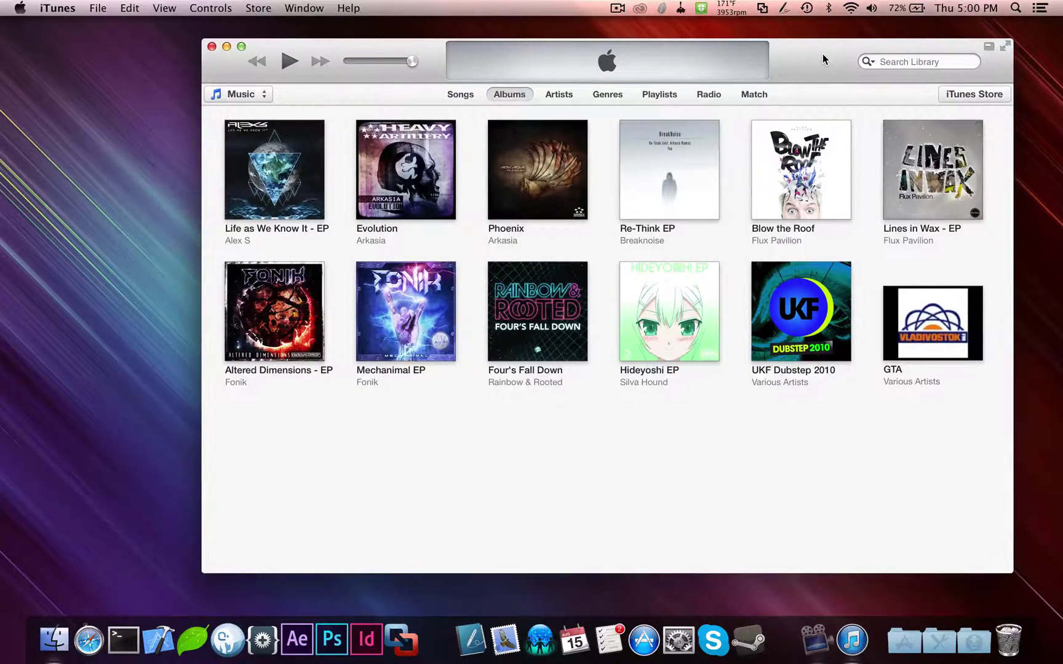